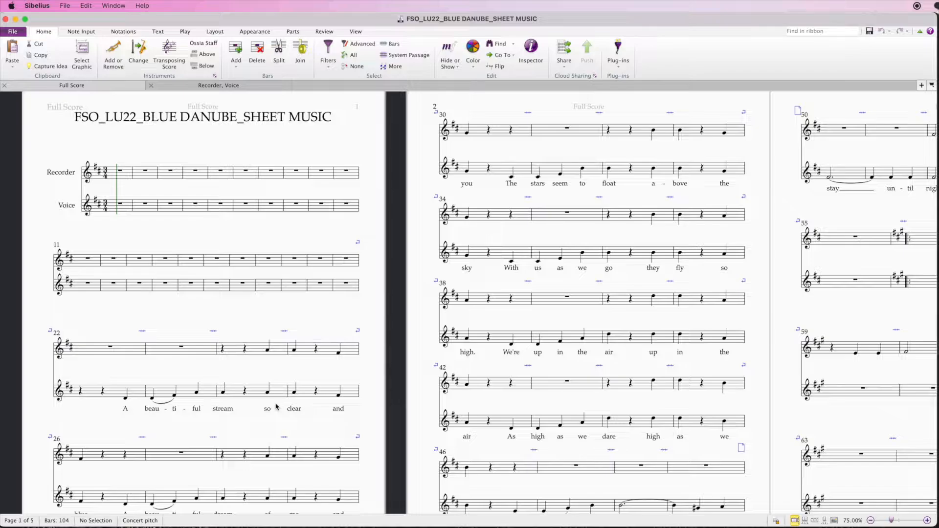
Select bars 22 to 25 of the Recorder staff in the full score.
scroll(277, 407, down, 3)
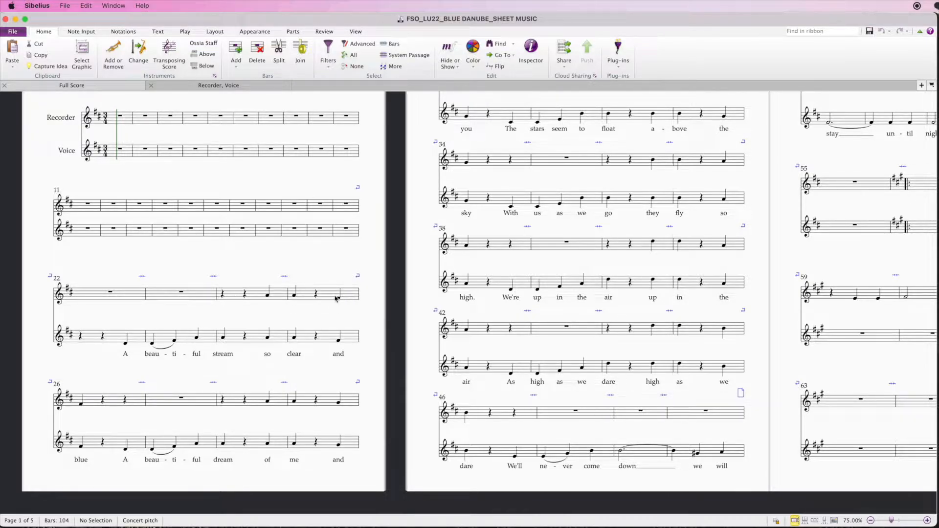
click(87, 289)
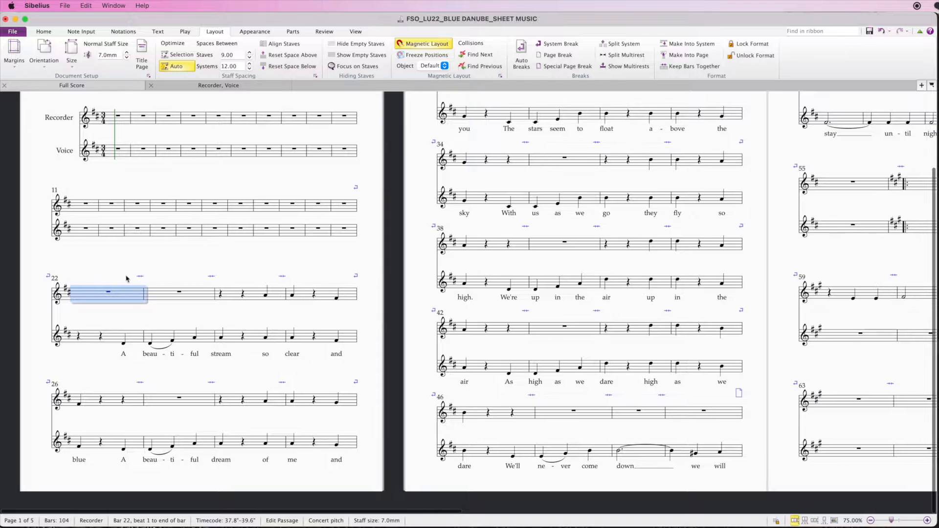
shift+click(328, 296)
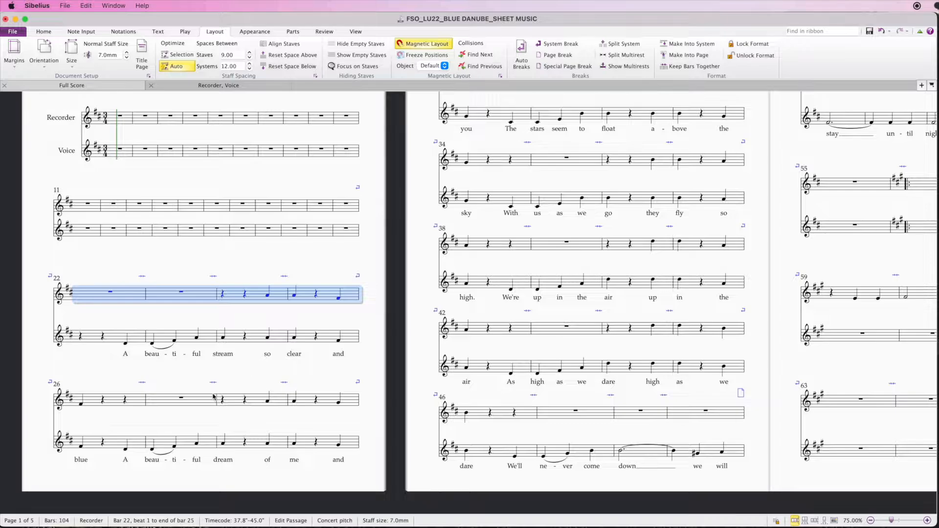
Examine the remaining pages of the full score through the last system, checking how the bars are laid out per system.
scroll(213, 397, right, 5)
scroll(416, 276, up, 3)
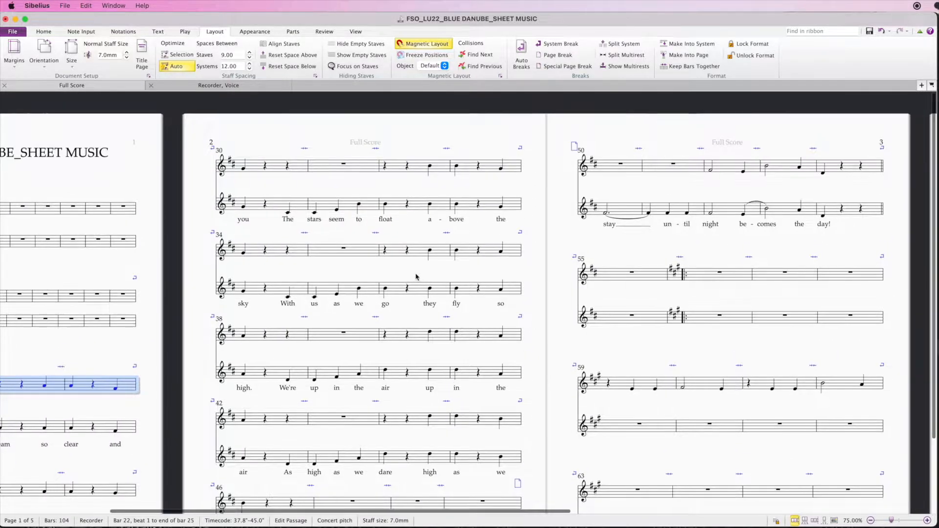
scroll(416, 277, down, 3)
scroll(417, 274, right, 10)
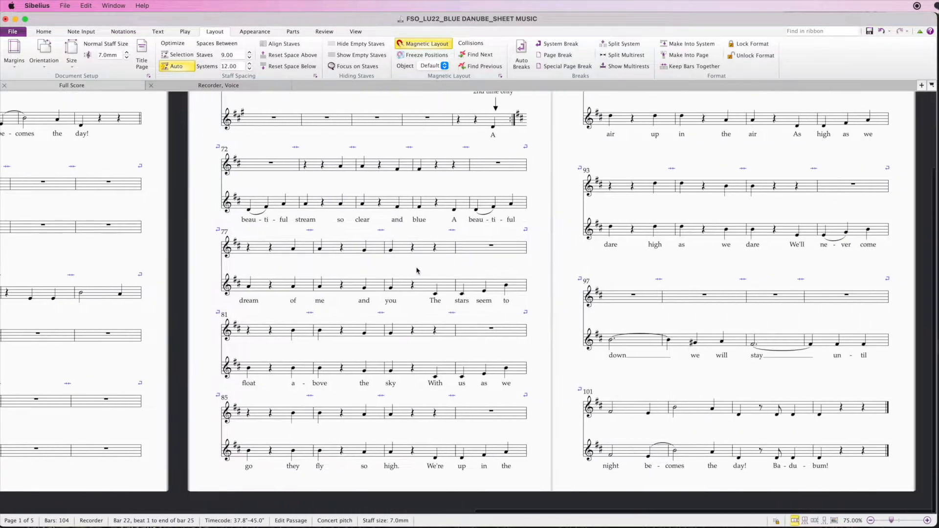
scroll(413, 268, up, 2)
scroll(412, 266, down, 2)
scroll(416, 269, left, 1)
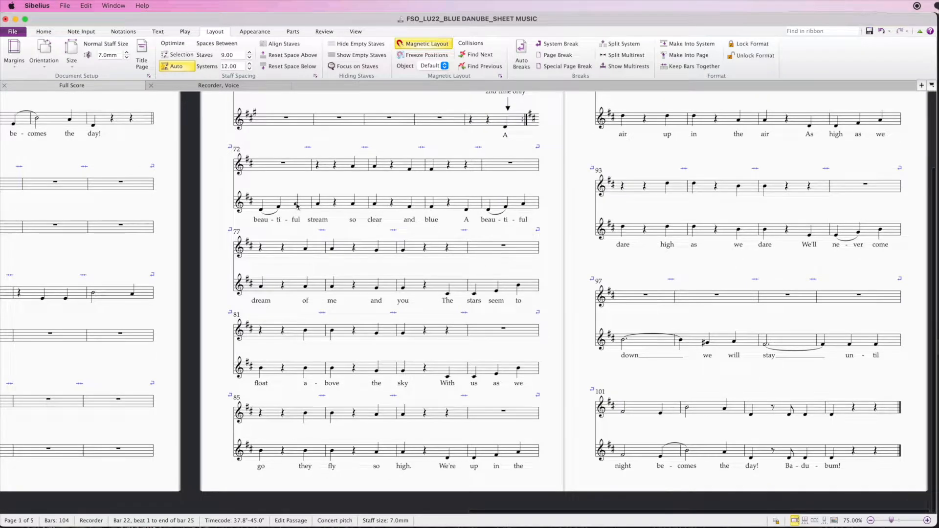
scroll(297, 206, left, 10)
Open the PDF export settings for the score and inspect the save folder and filename options without exporting.
click(81, 32)
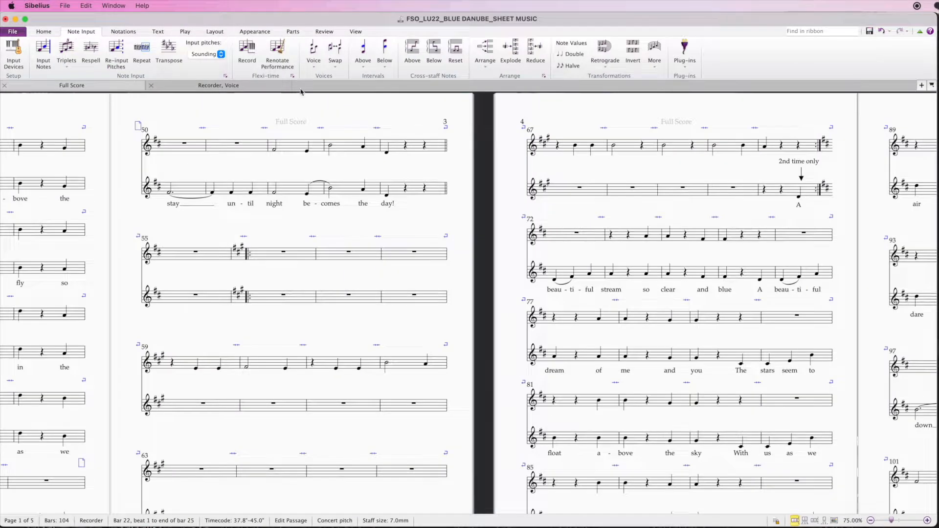
click(12, 32)
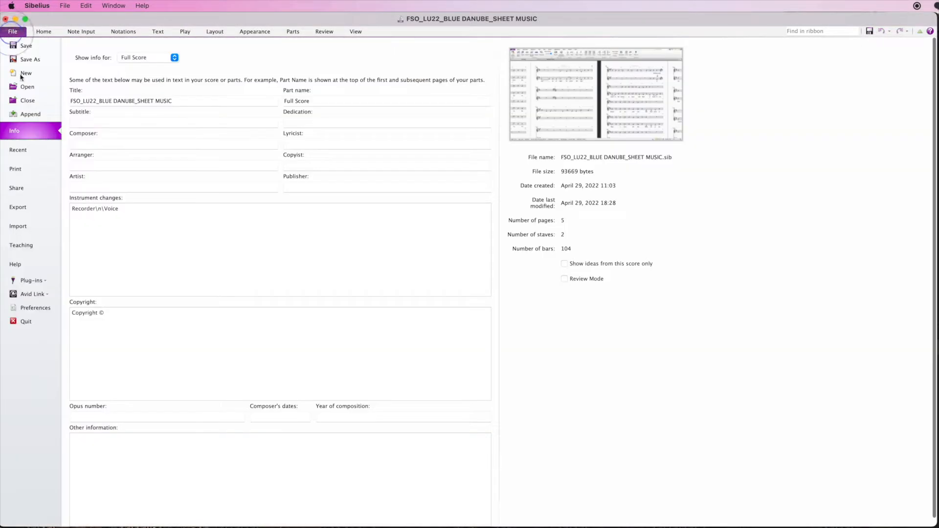
click(29, 211)
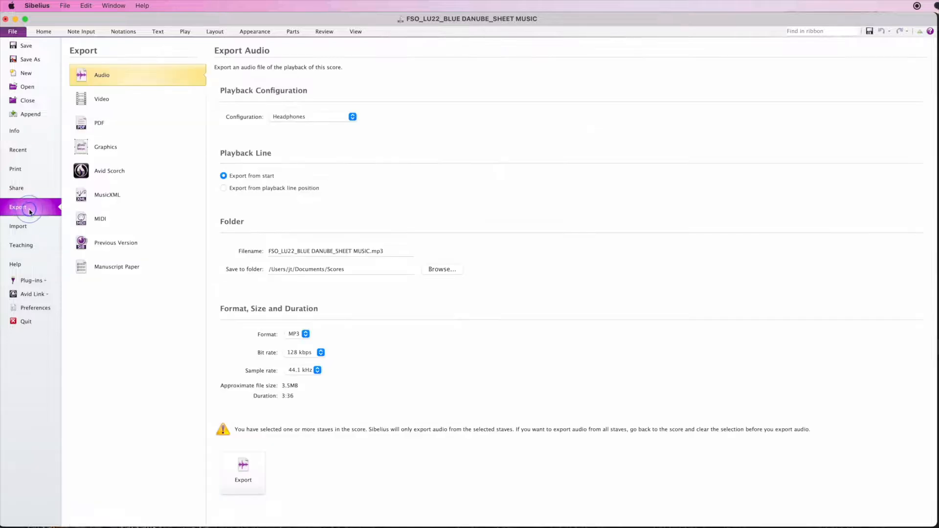
click(131, 128)
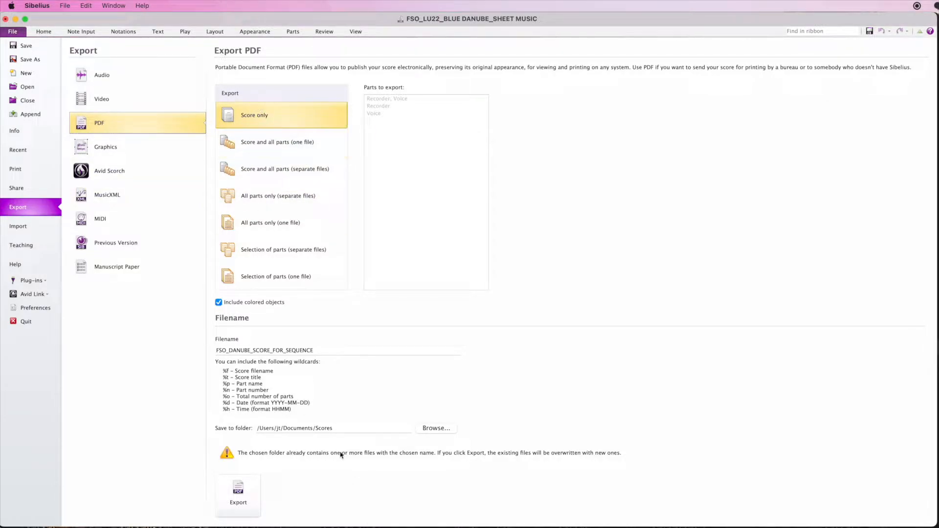
click(433, 428)
click(486, 214)
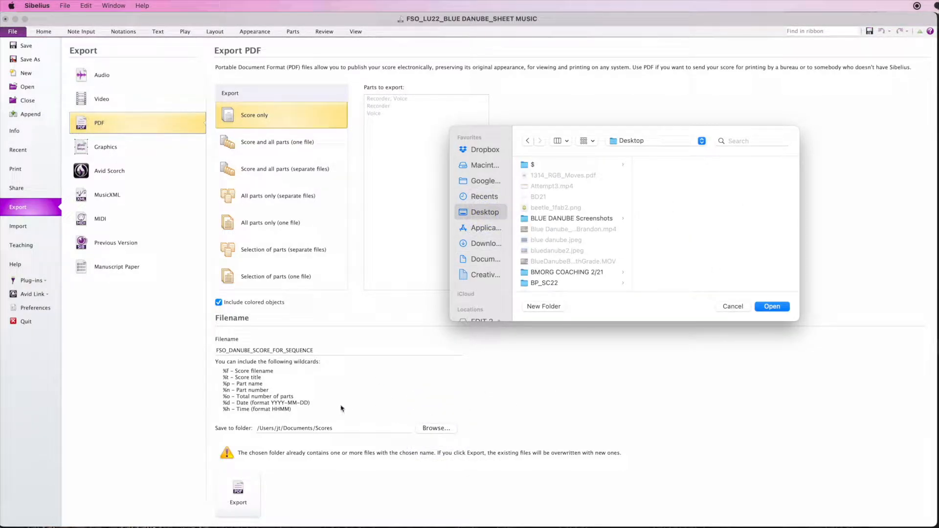
click(733, 306)
click(351, 349)
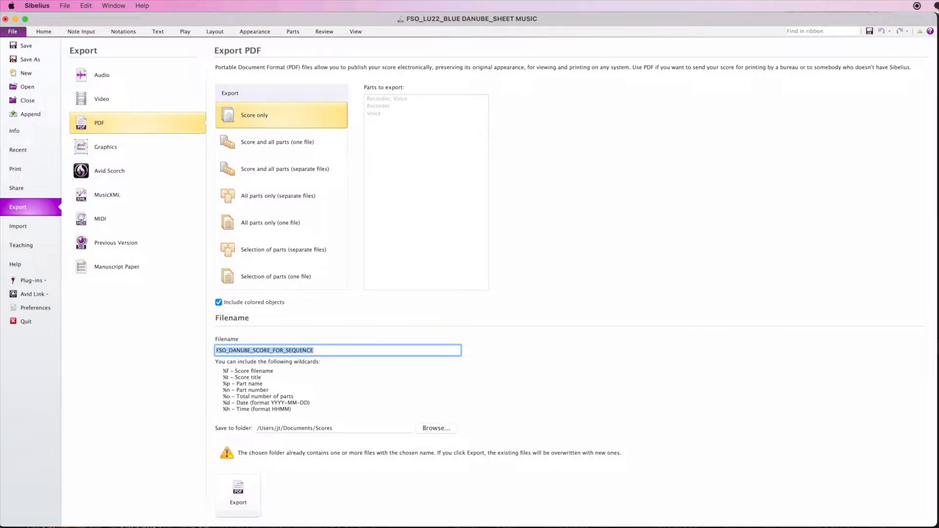
Close the Blue Danube score and the Quick Start window.
click(6, 19)
click(488, 290)
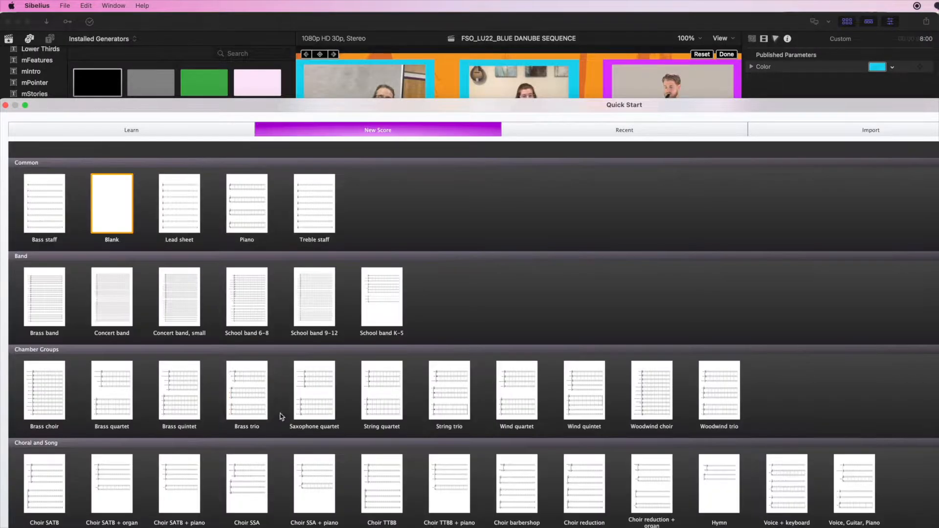
click(5, 105)
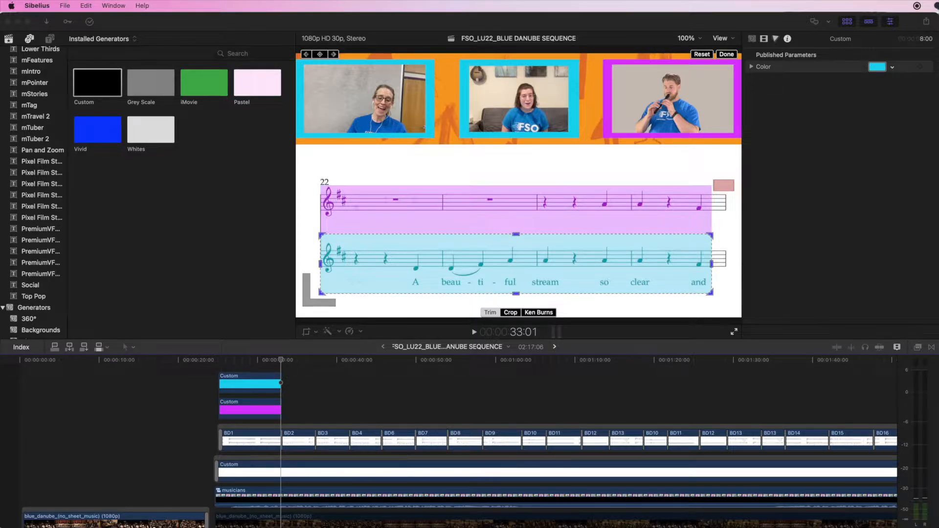
Search the computer for BD1, open that PNG image and move its window away from the screen's corner.
key(super+space)
text(BD)
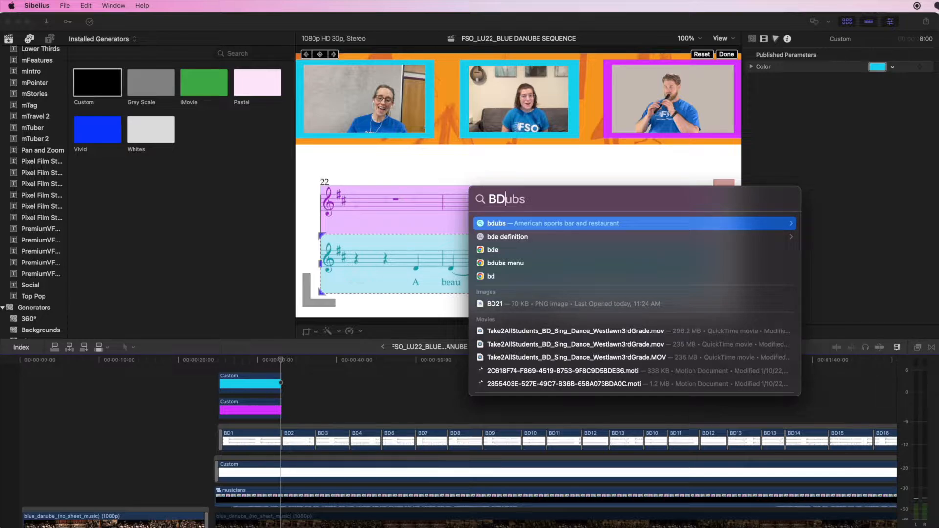
text(1)
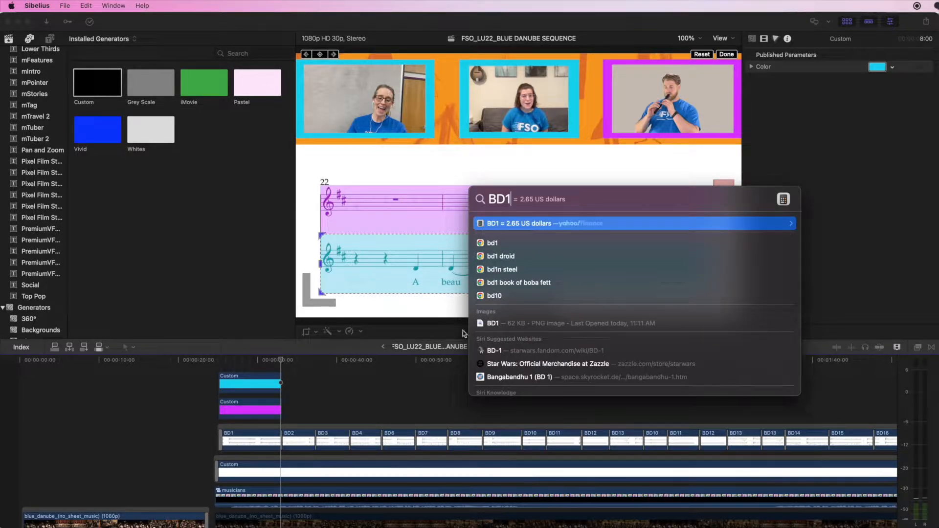
click(499, 323)
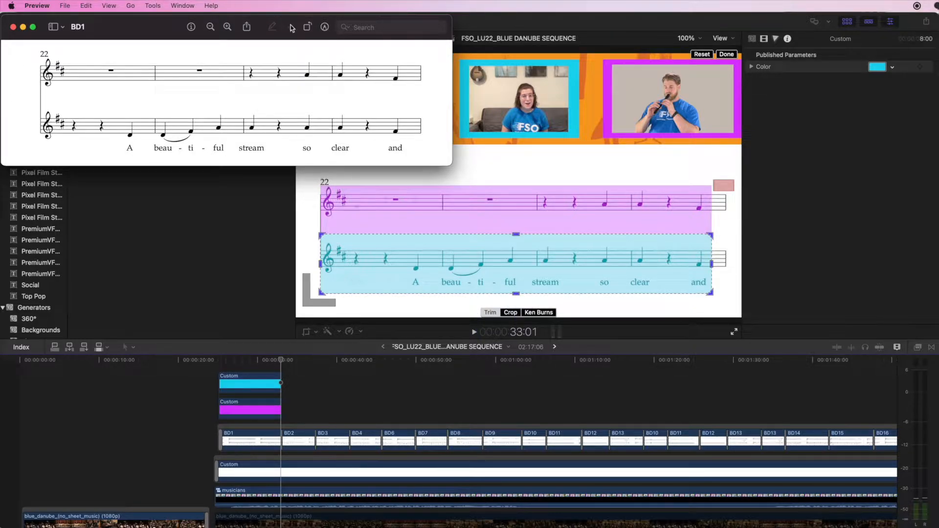
drag(286, 22, 368, 81)
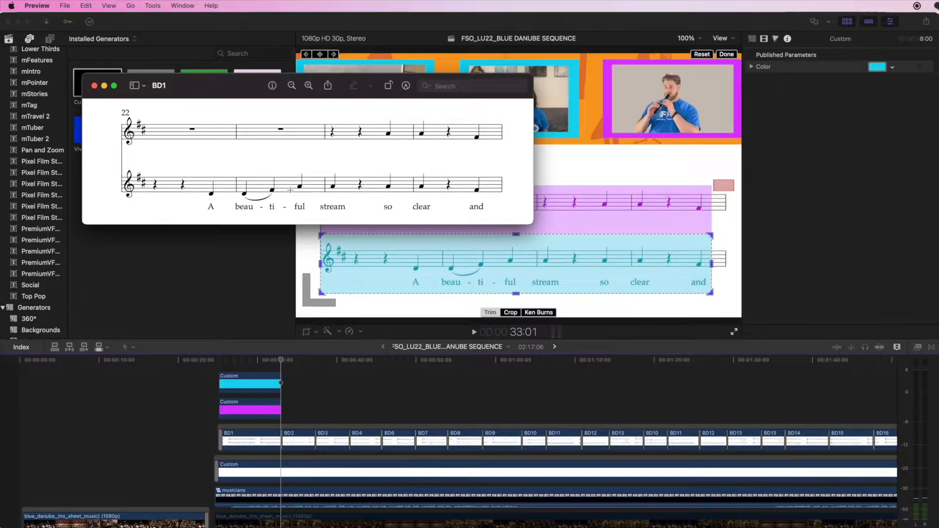
Capture an area screenshot around the two staves and lyrics in the BD1 image.
key(super+shift+4)
drag(83, 100, 533, 224)
drag(690, 318, 850, 396)
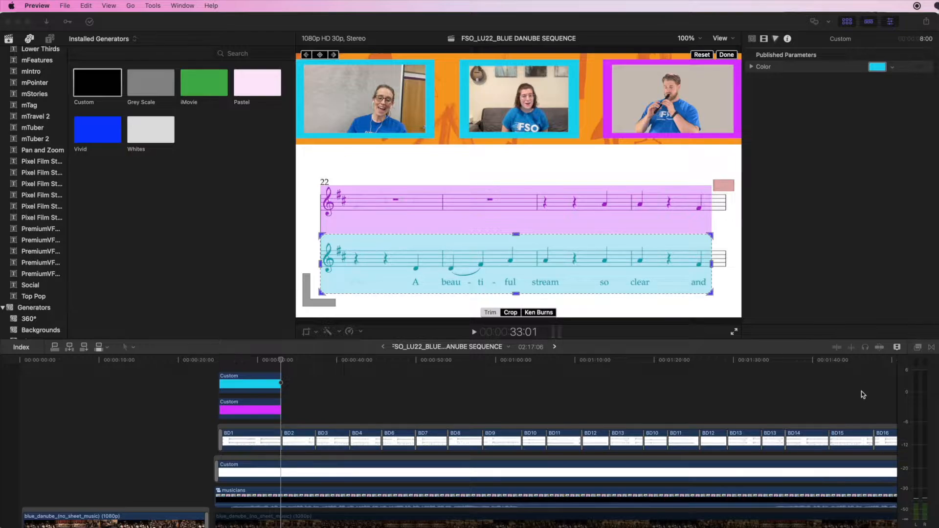
Switch to Final Cut Pro and play the sequence from about 25:19 to watch the coloured highlights cross the BD1 music.
click(232, 356)
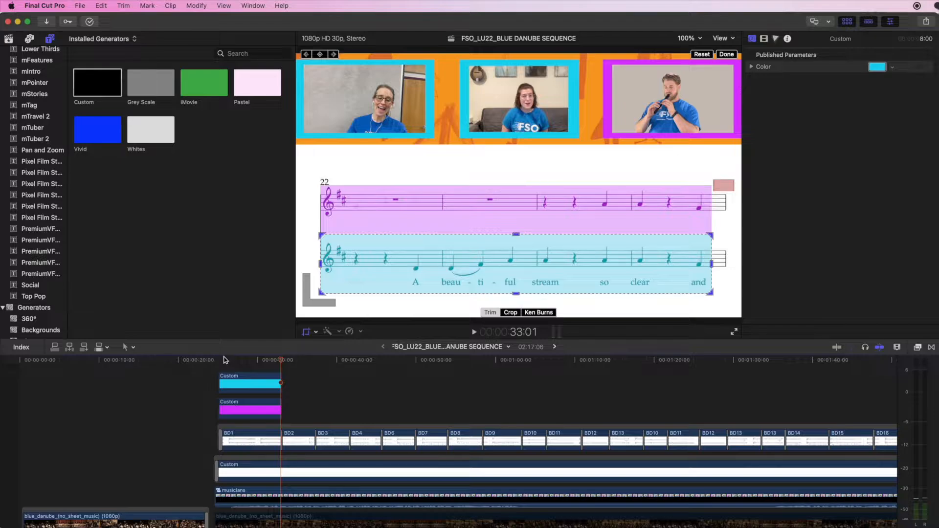
click(218, 360)
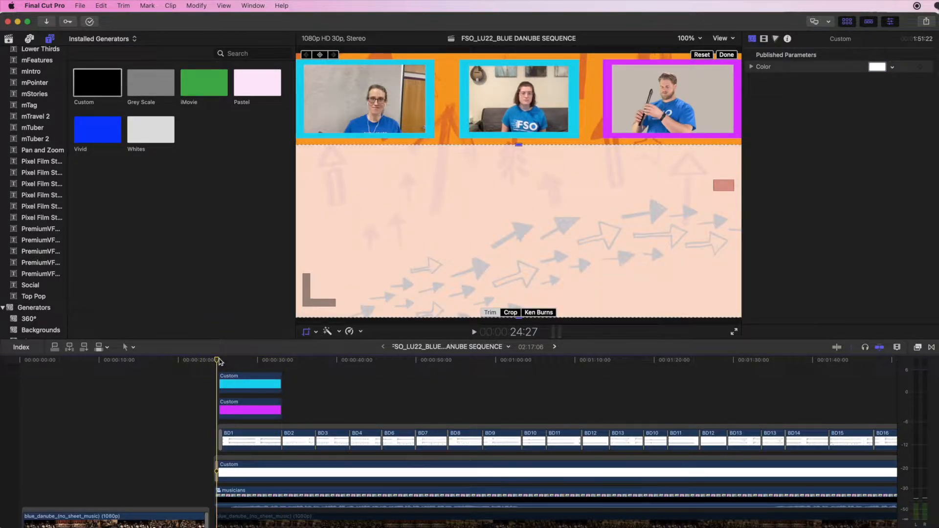
click(228, 361)
drag(227, 363, 224, 362)
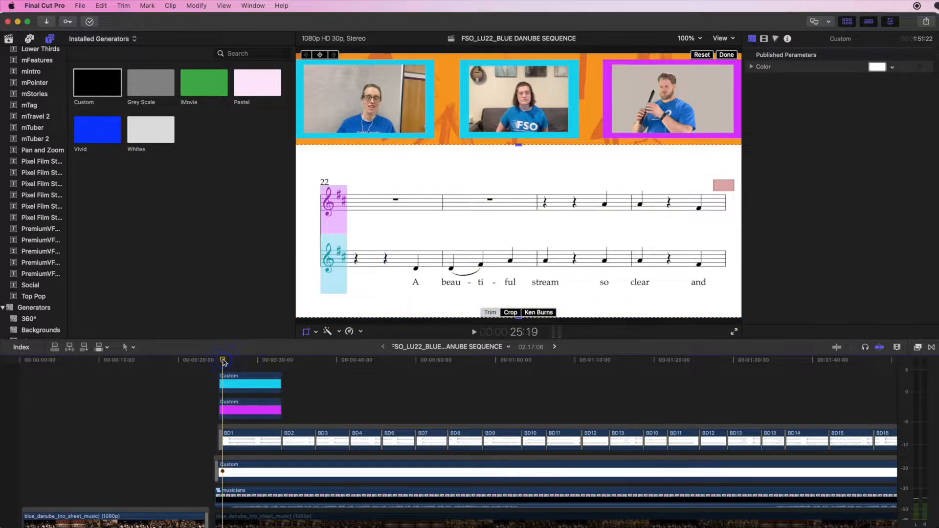
key(space)
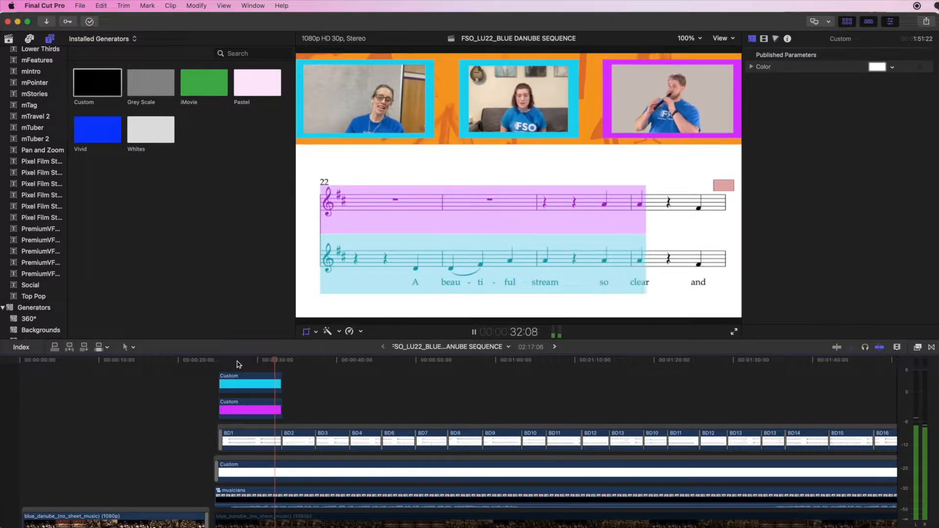
key(shift+c)
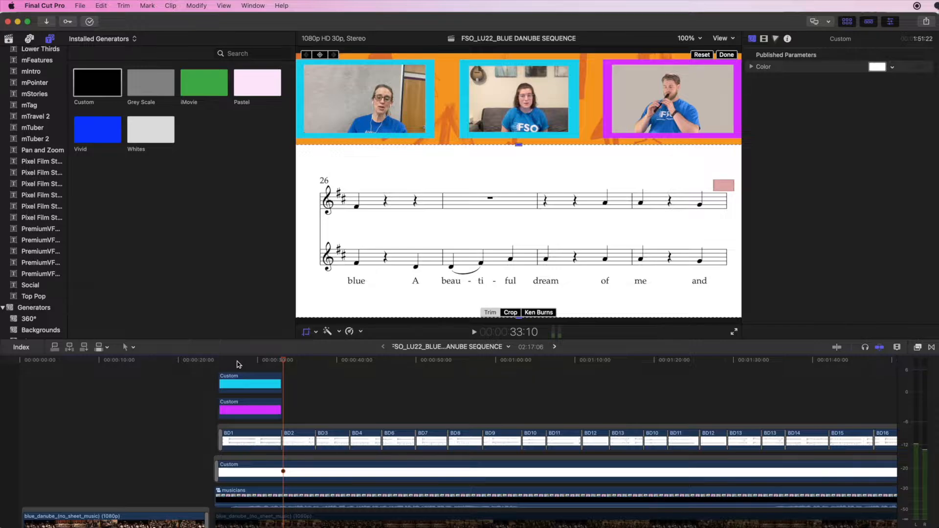
Scrub the sequence to 33:01 and on to 48:20 to examine how the sheet music images follow one another.
drag(238, 365, 281, 361)
scroll(281, 364, up, 2)
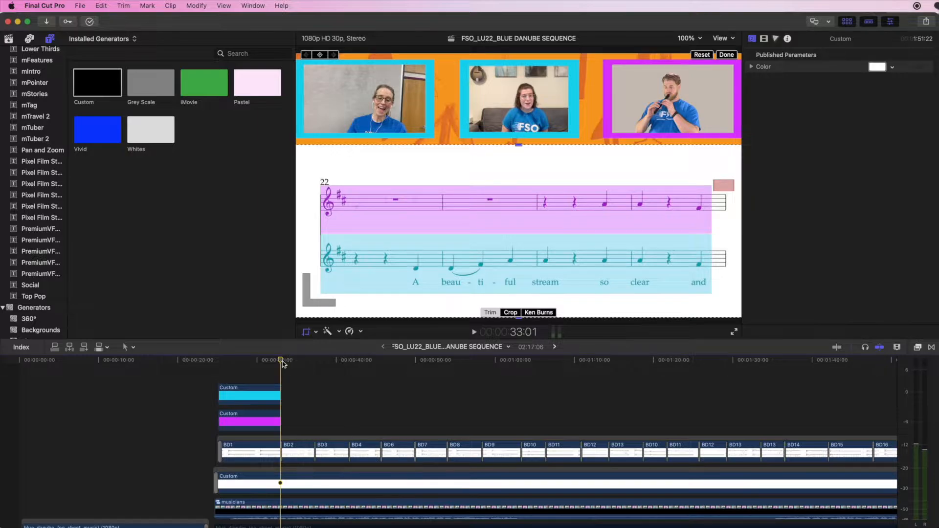
drag(280, 360, 405, 362)
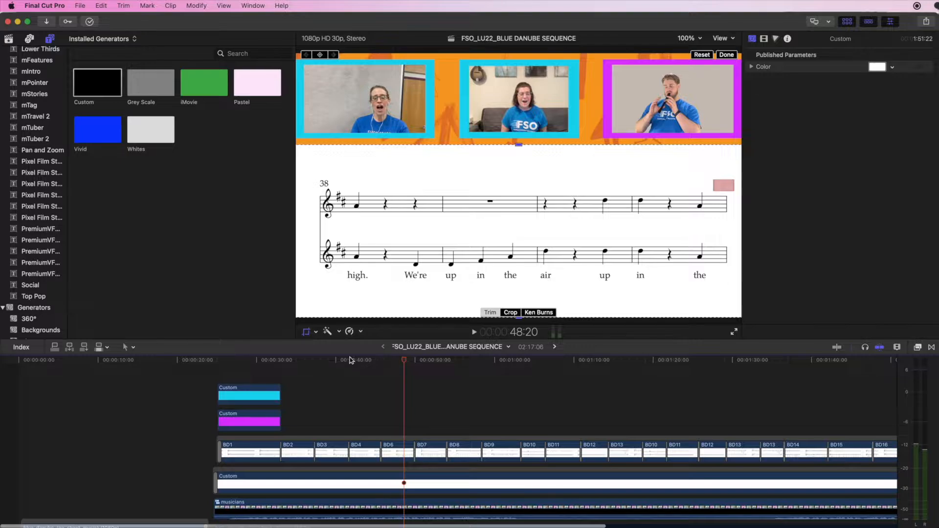
Switch the browser from generators to the Blue Danube library and show its clips.
scroll(59, 103, up, 10)
click(9, 39)
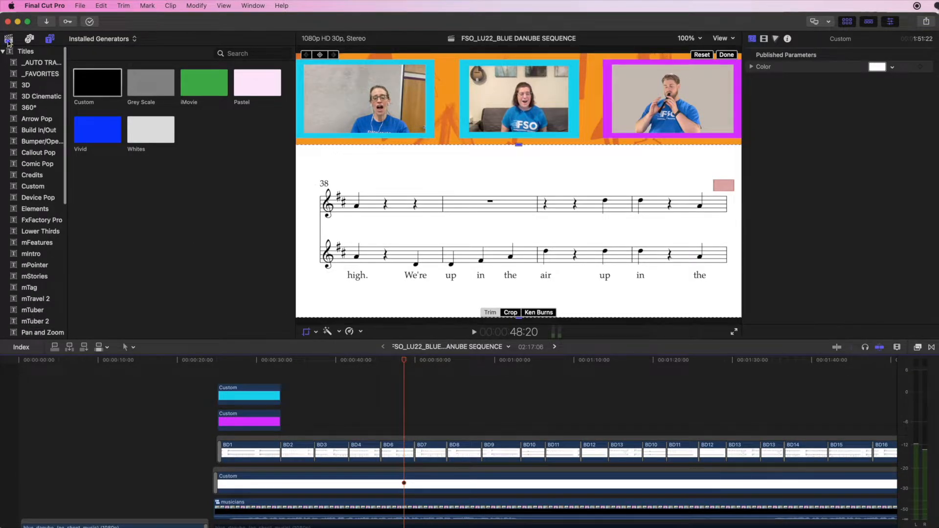
click(43, 53)
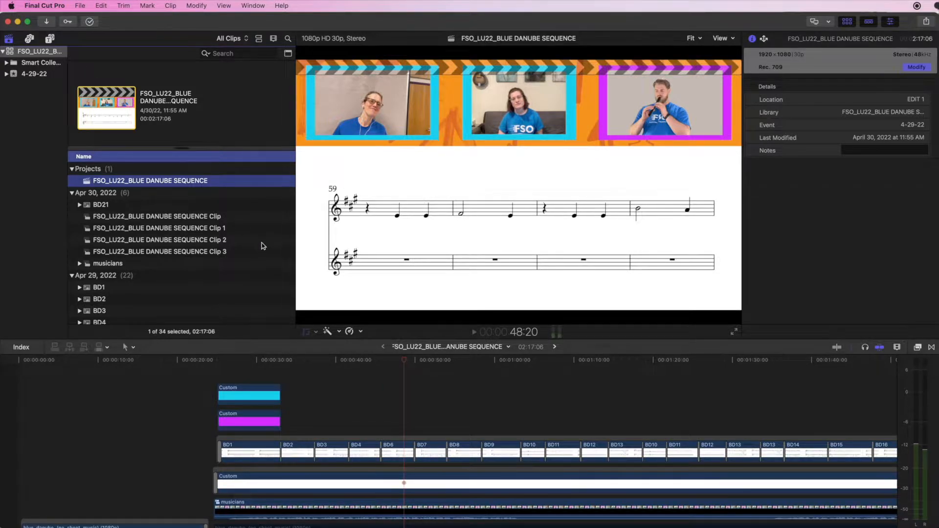
Open Media Import, expand the Desktop's BLUE DANUBE Screenshots folder, preview BD18, and close the window without importing.
key(super+i)
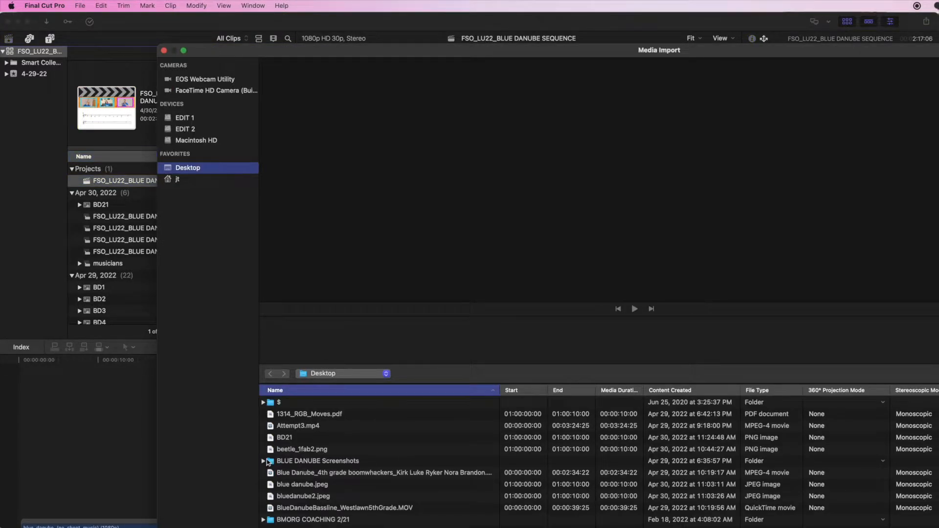
click(266, 463)
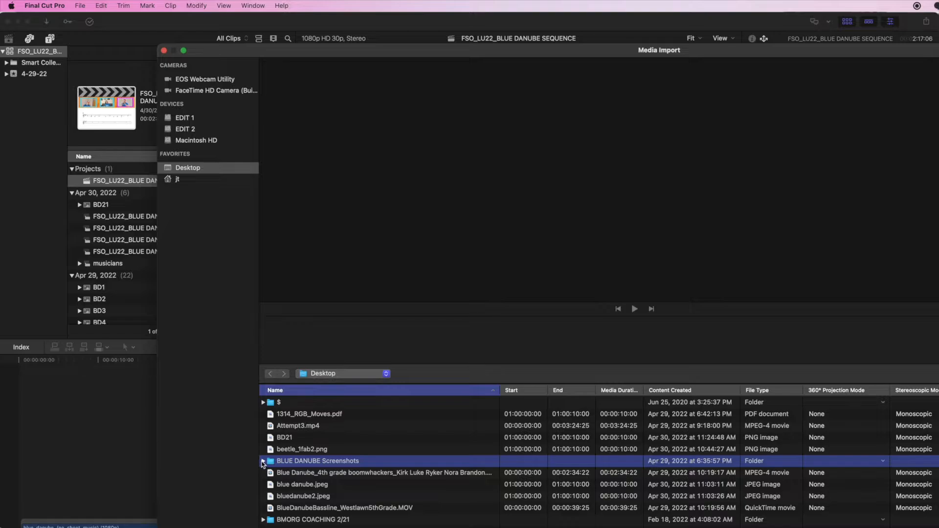
click(263, 461)
click(295, 476)
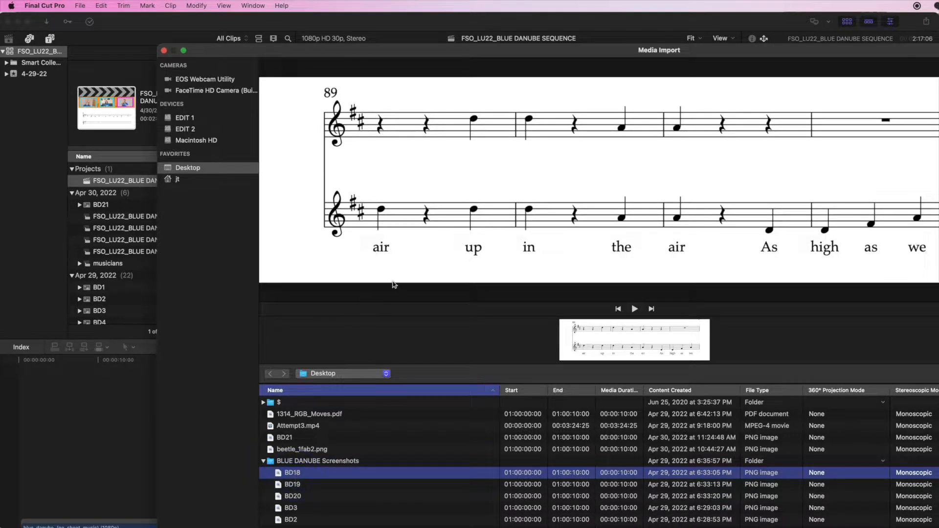
drag(478, 44, 343, 32)
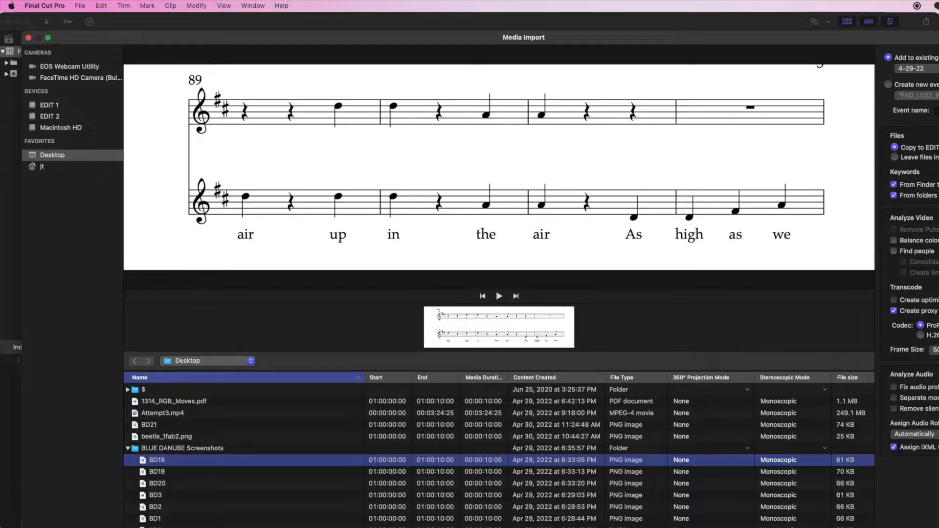
drag(938, 527, 923, 514)
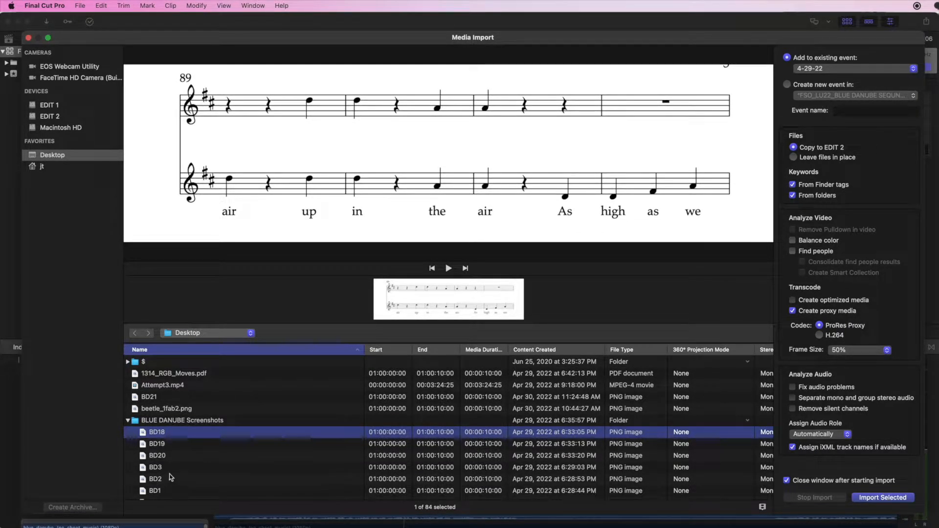
click(27, 37)
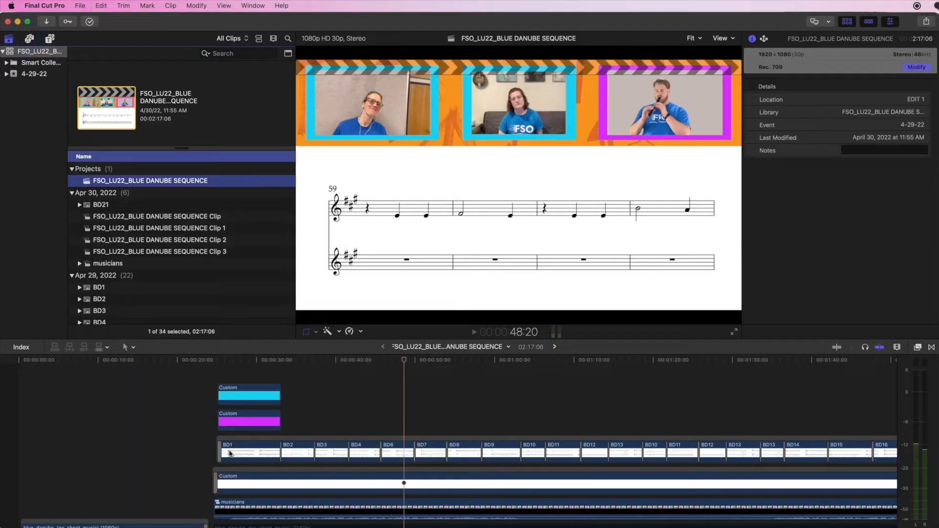
Select the BD1 to BD20 images in the browser and try to place them on the timeline together.
scroll(144, 297, down, 5)
scroll(143, 288, up, 5)
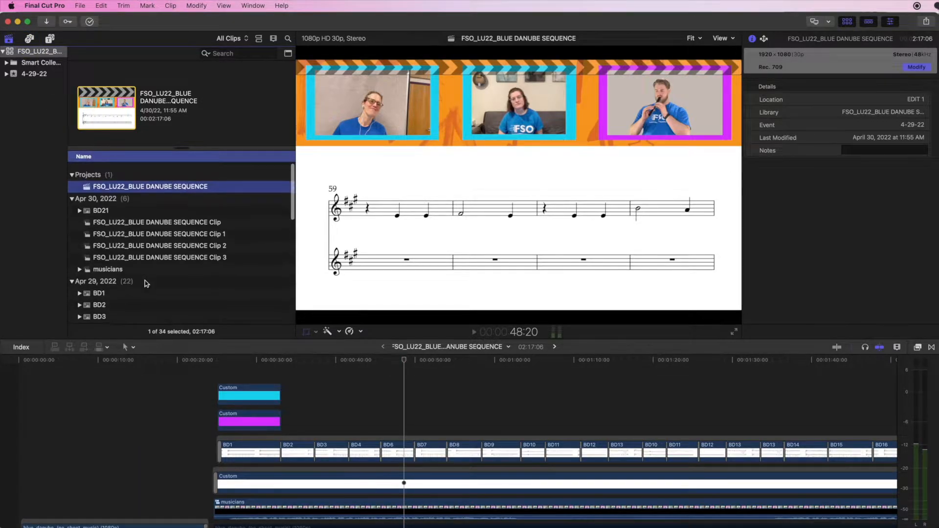
scroll(145, 274, down, 5)
scroll(142, 252, up, 5)
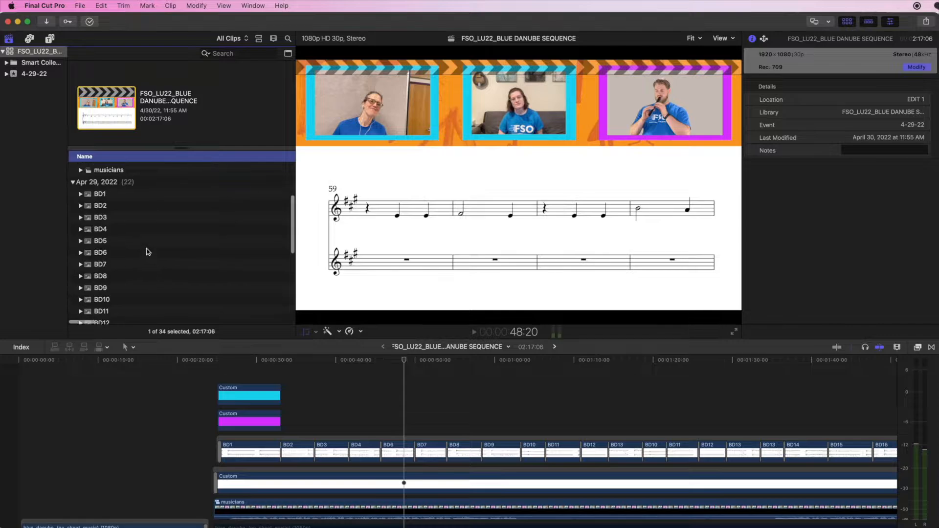
click(116, 195)
scroll(122, 233, down, 3)
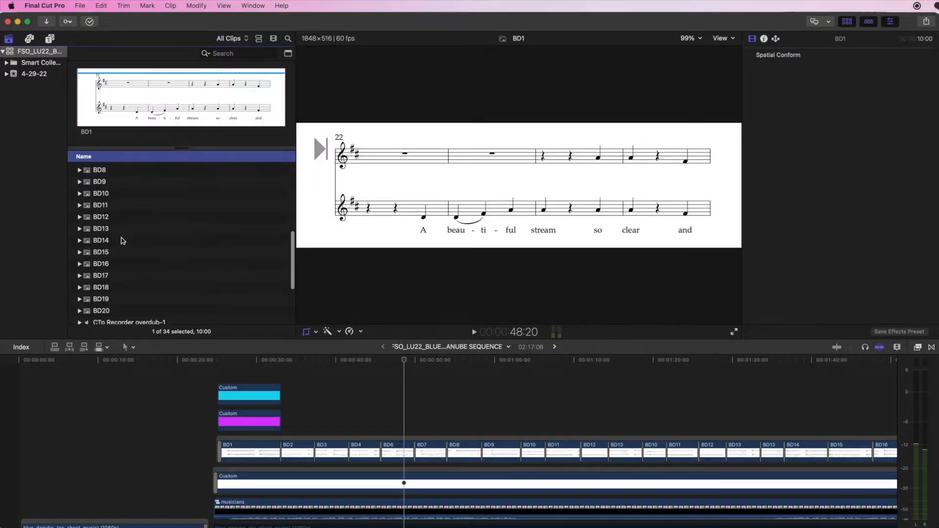
scroll(116, 288, down, 1)
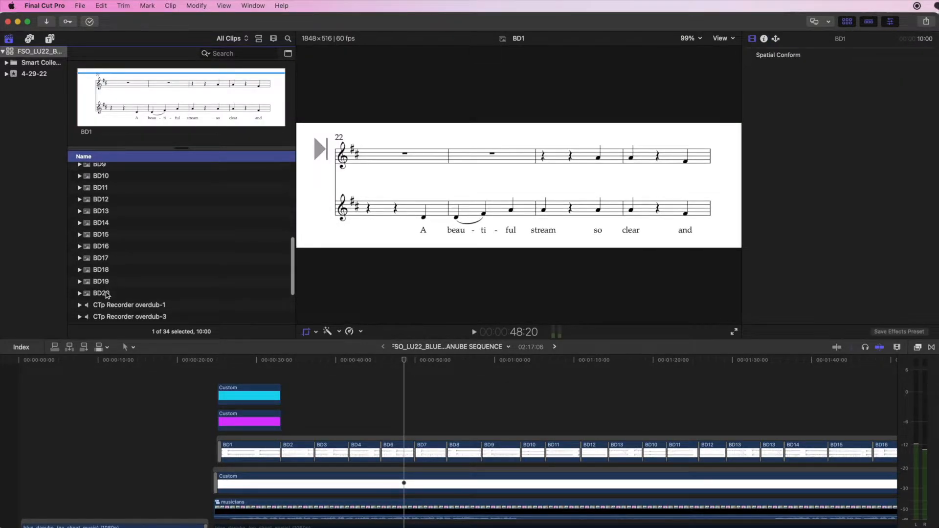
shift+click(107, 294)
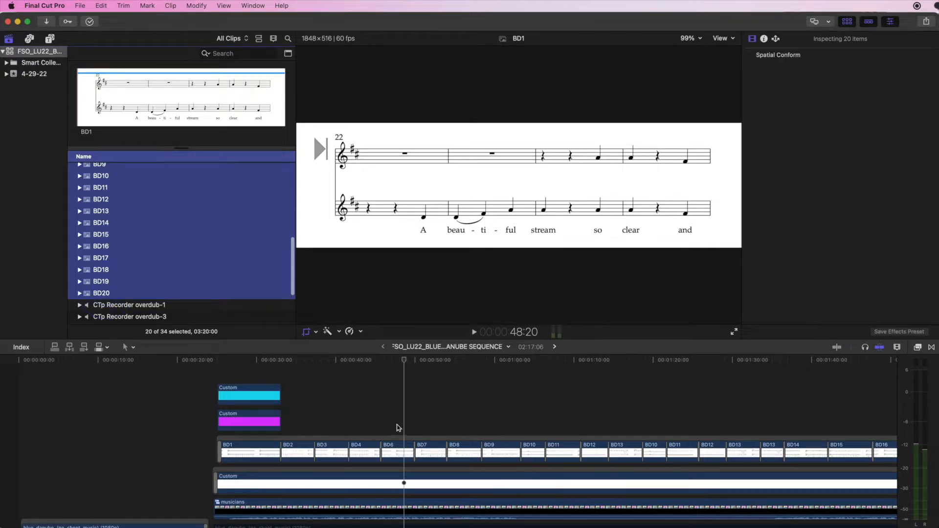
drag(109, 235, 390, 375)
key(super+z)
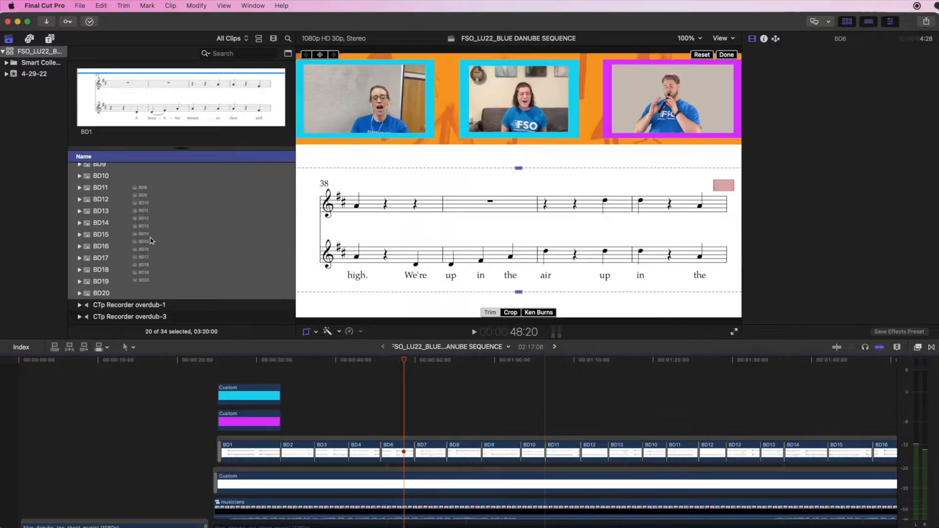
Add the BD2 and BD3 images to the timeline as connected clips above the storyline, starting where BD1 ends.
click(127, 271)
scroll(130, 254, up, 5)
click(100, 270)
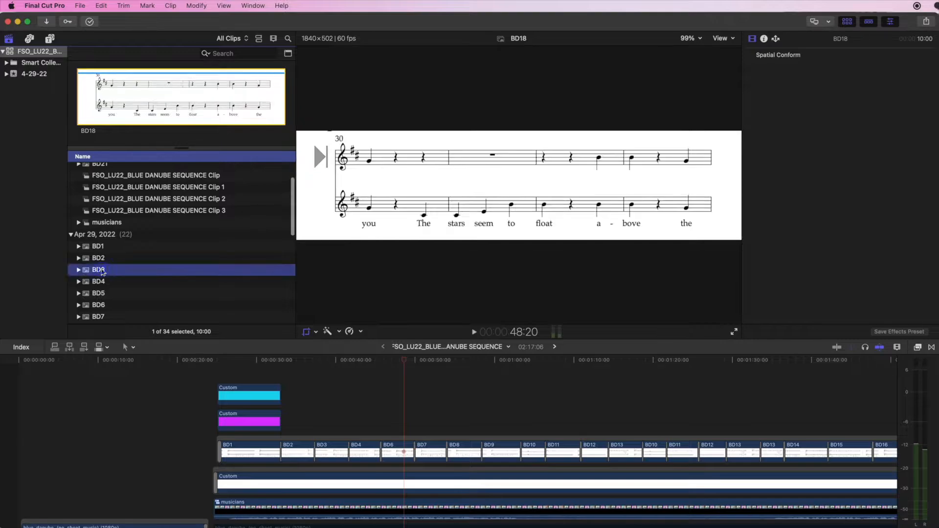
click(98, 258)
shift+click(101, 270)
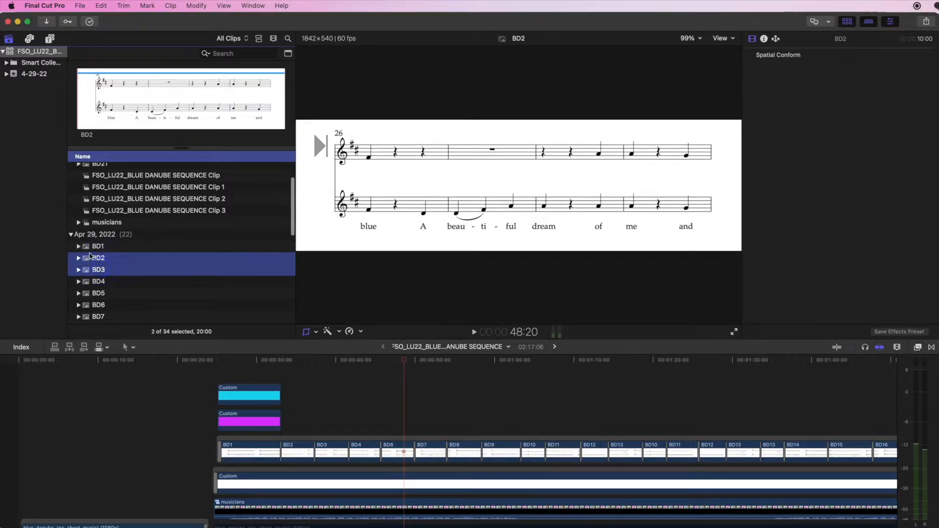
drag(101, 270, 284, 421)
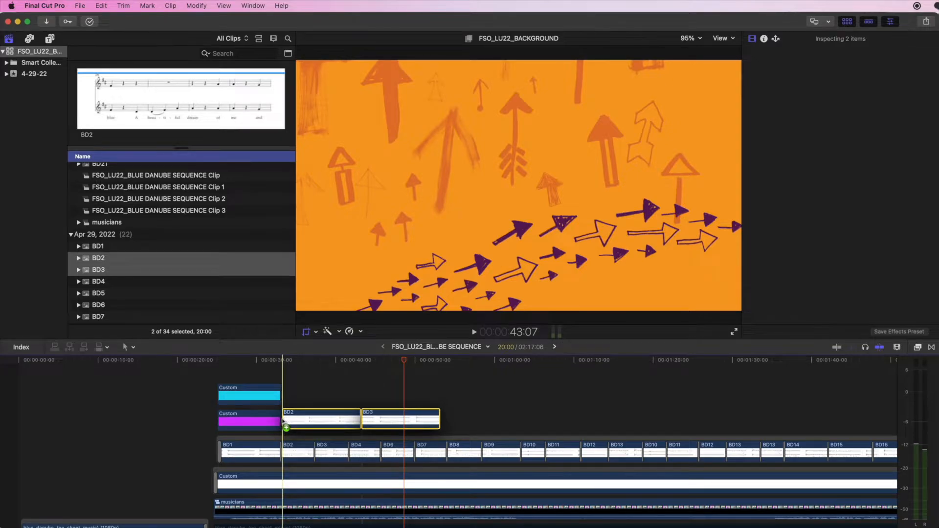
Play the overlapping BD2 clips and disable the original BD2, BD3 and BD4 clips in the sheet music storyline.
key(space)
key(super+equal)
key(super+equal)
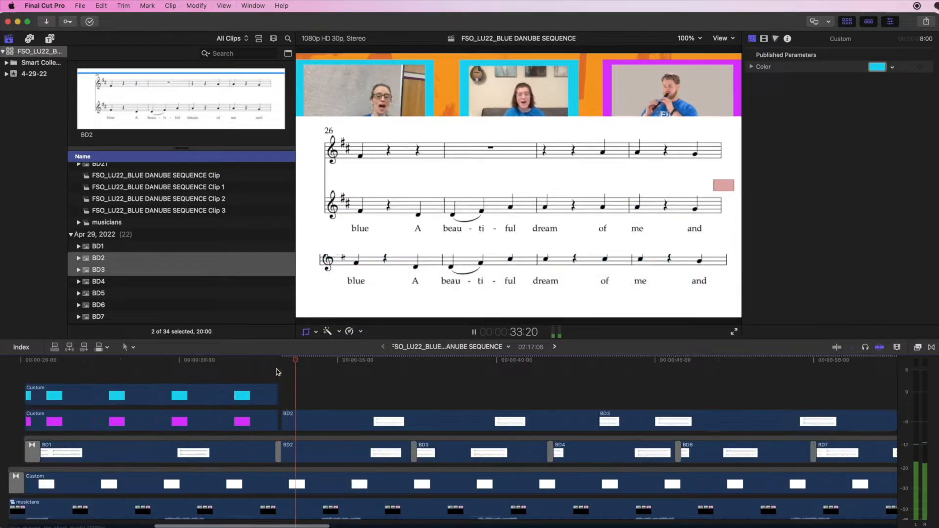
key(space)
click(331, 448)
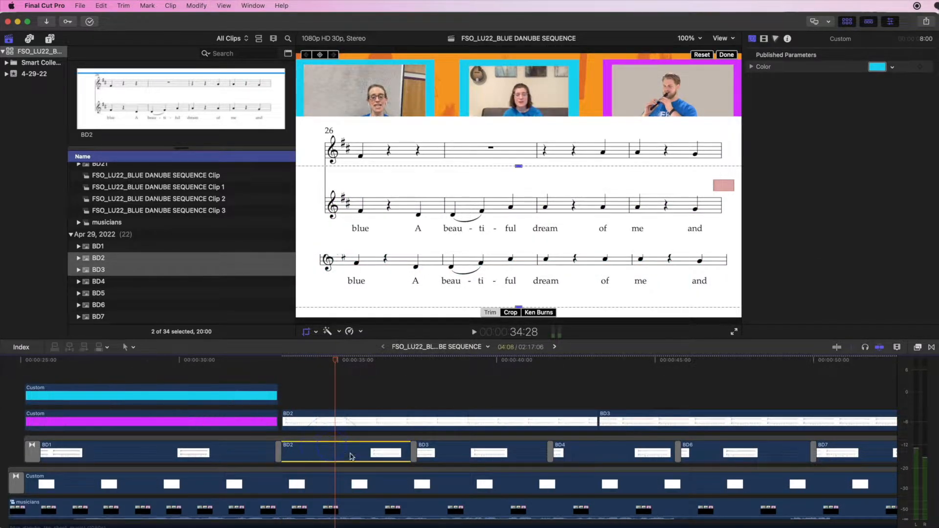
key(v)
click(467, 453)
key(v)
click(597, 453)
key(v)
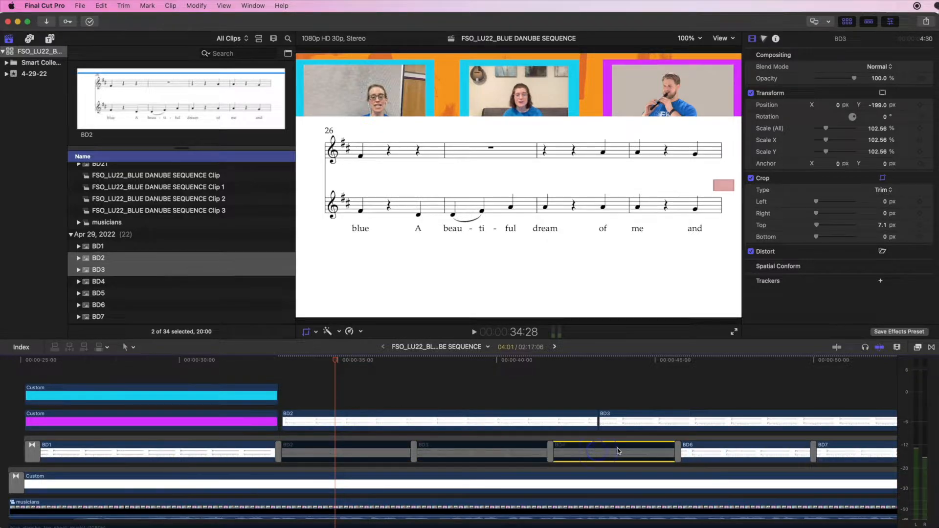
Shorten the new upper BD2 clip to end where the original BD2 ends, with the new BD3 directly behind it.
click(275, 369)
key(space)
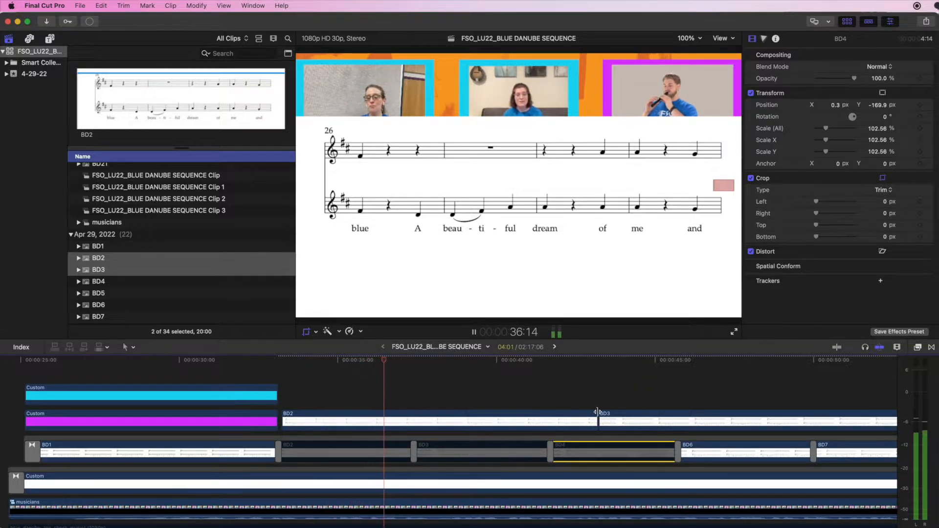
key(space)
drag(598, 420, 439, 422)
key(shift+c)
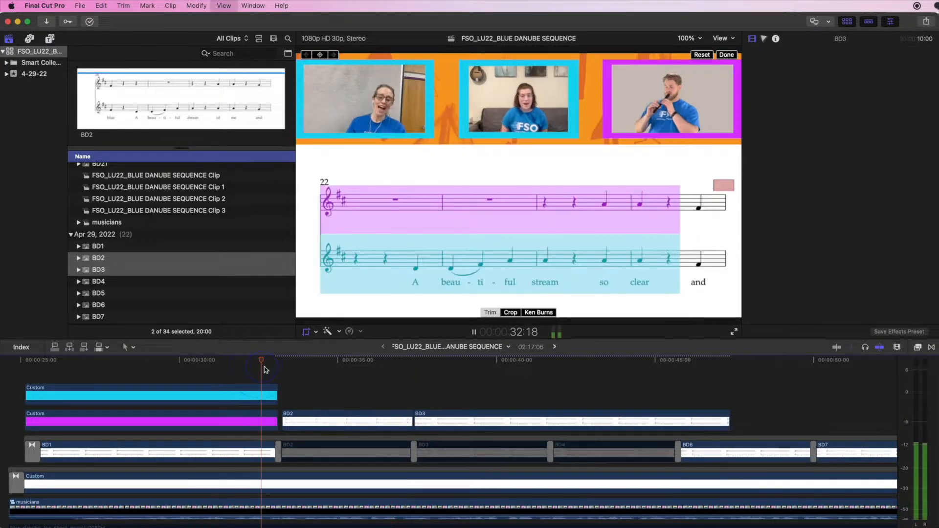
Try moving the new BD2 into the storyline after BD1, and return it above with BD3 directly behind it.
click(287, 419)
drag(287, 419, 294, 447)
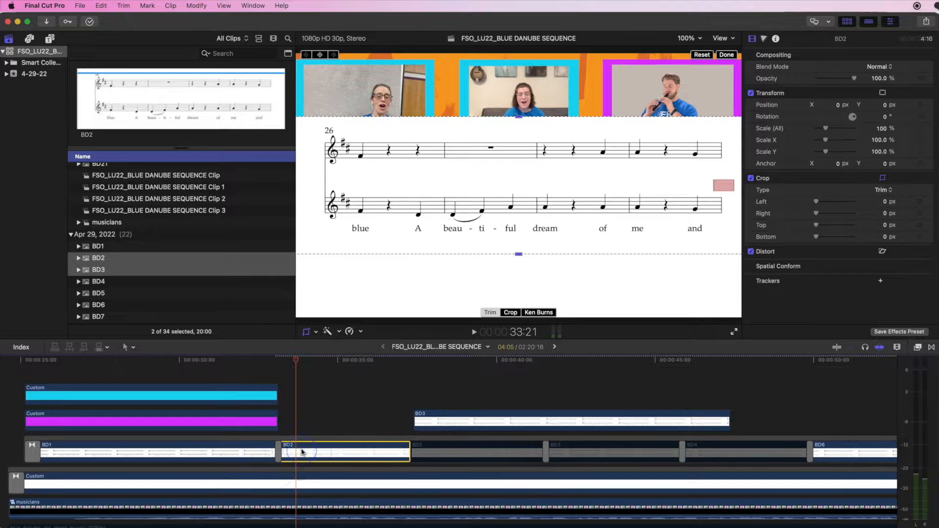
drag(301, 452, 322, 427)
drag(419, 420, 413, 420)
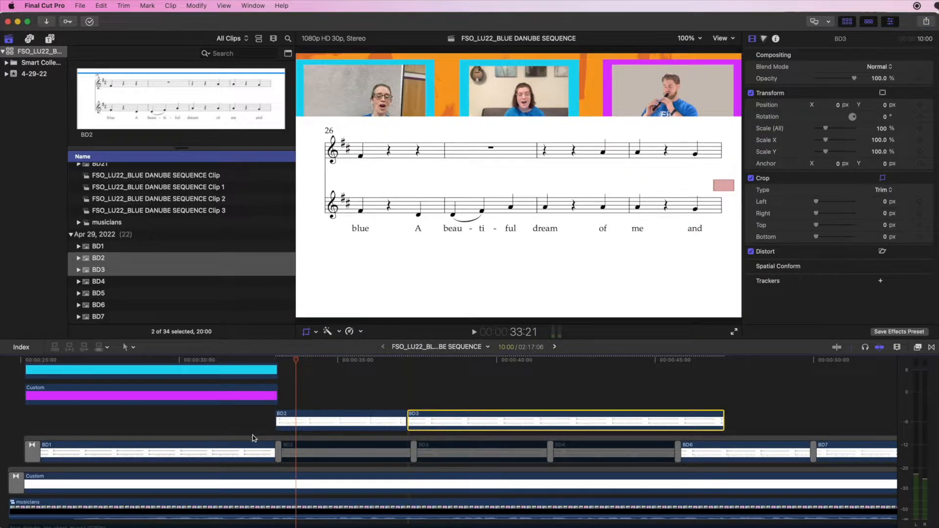
Insert the new BD2 into the sheet music storyline after BD1's cross dissolve and lift it back out of the storyline.
click(121, 454)
drag(290, 425, 294, 460)
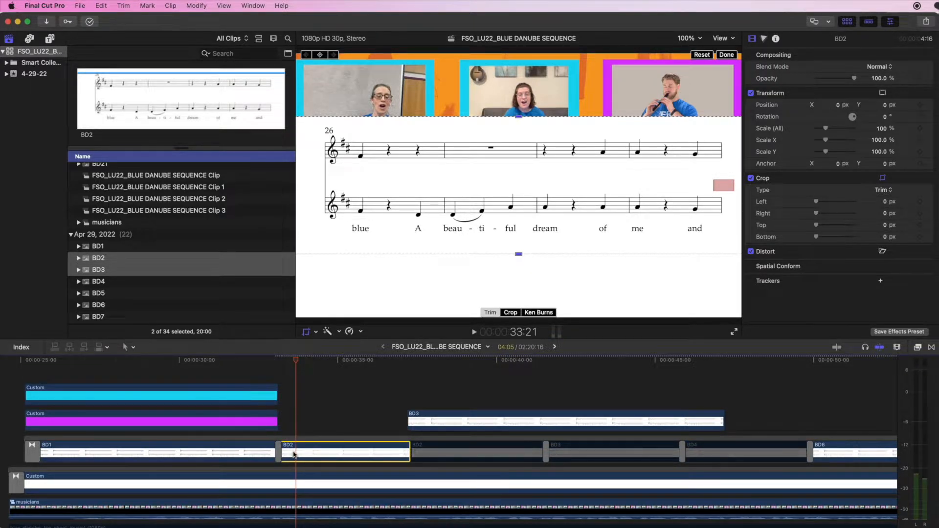
click(268, 440)
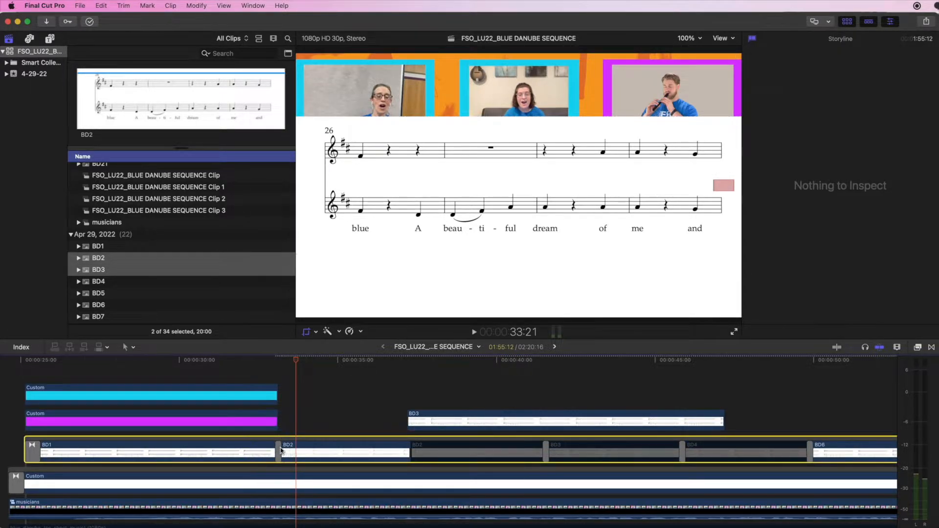
click(280, 452)
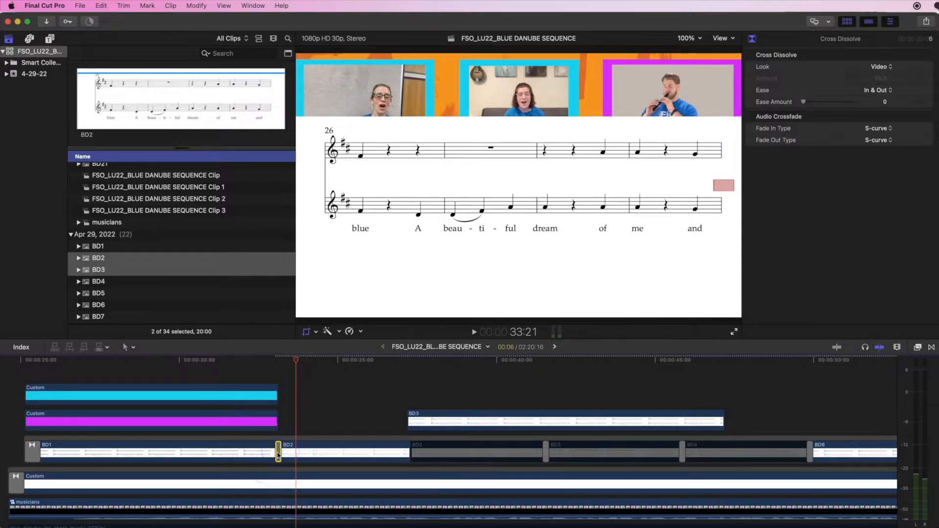
click(294, 452)
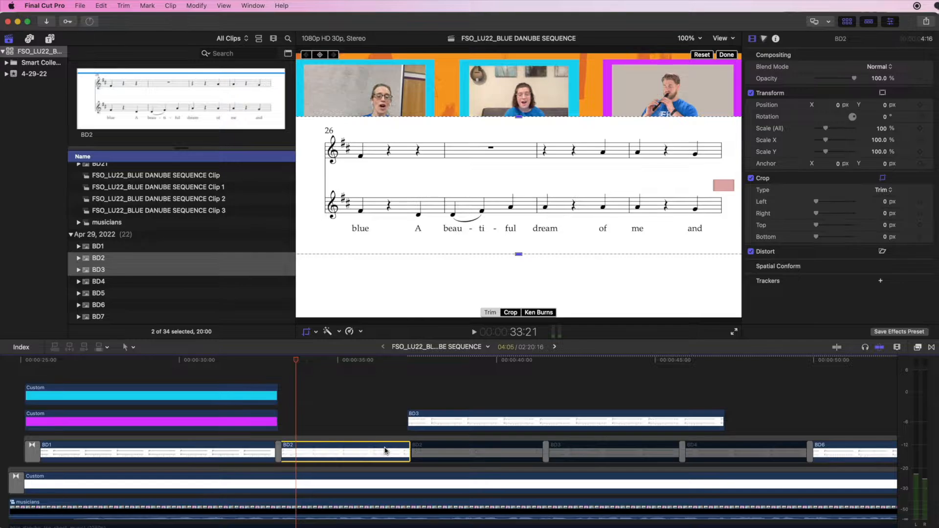
key(alt+super+Up)
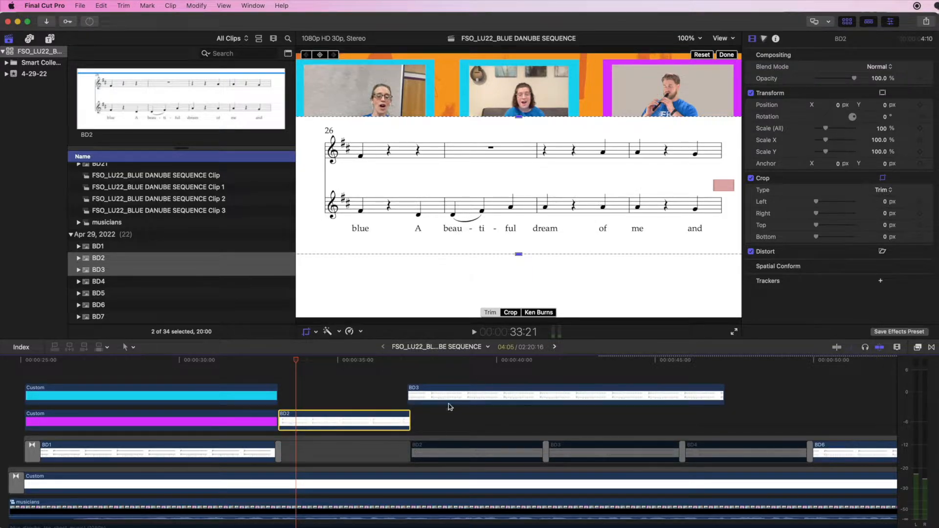
Place the new BD3 directly after BD2 above the storyline and shorten it to about 4:08.
drag(426, 398, 493, 412)
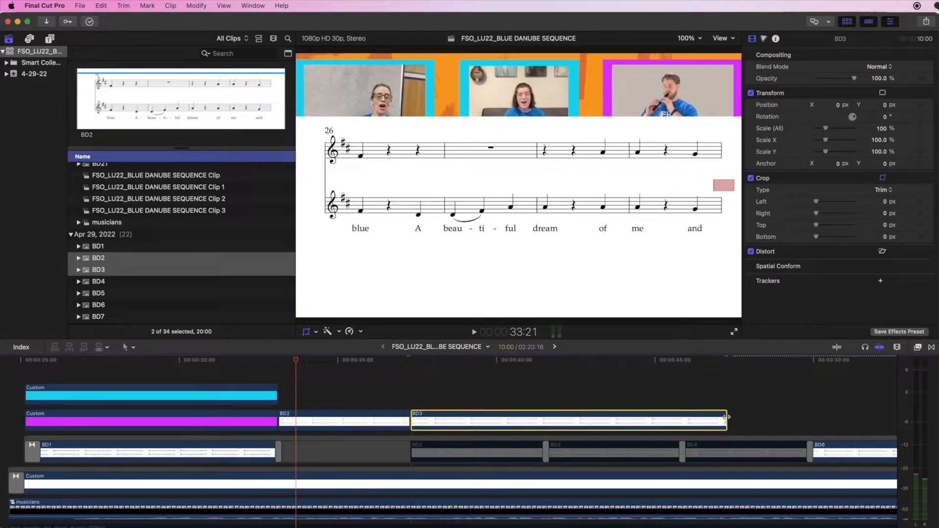
drag(721, 421, 543, 422)
key(shift+c)
drag(398, 396, 451, 423)
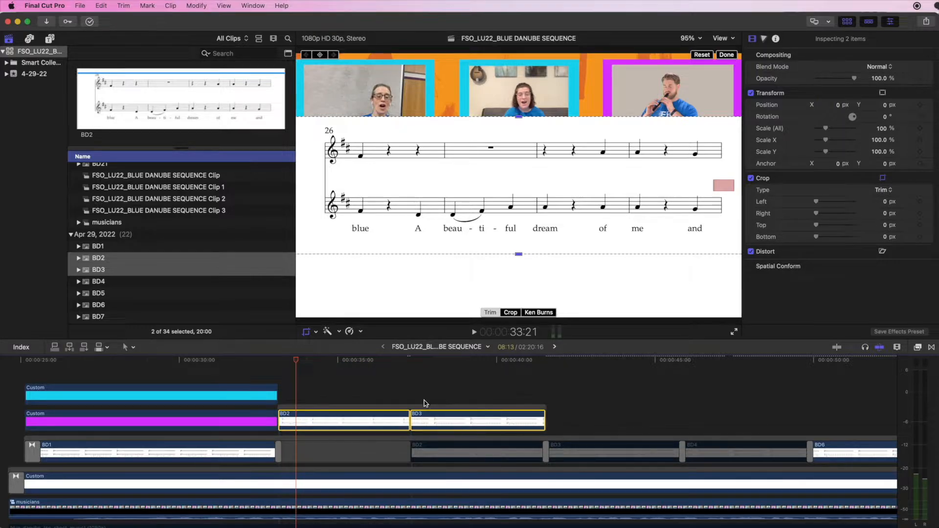
click(395, 384)
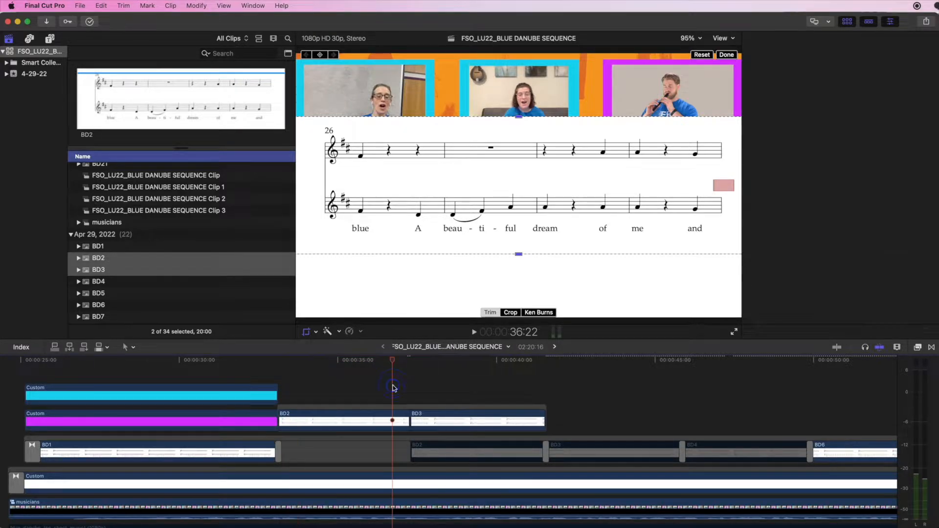
Move the new BD2 and BD3 clips together into the sheet music storyline directly after BD1.
click(280, 361)
key(space)
key(space)
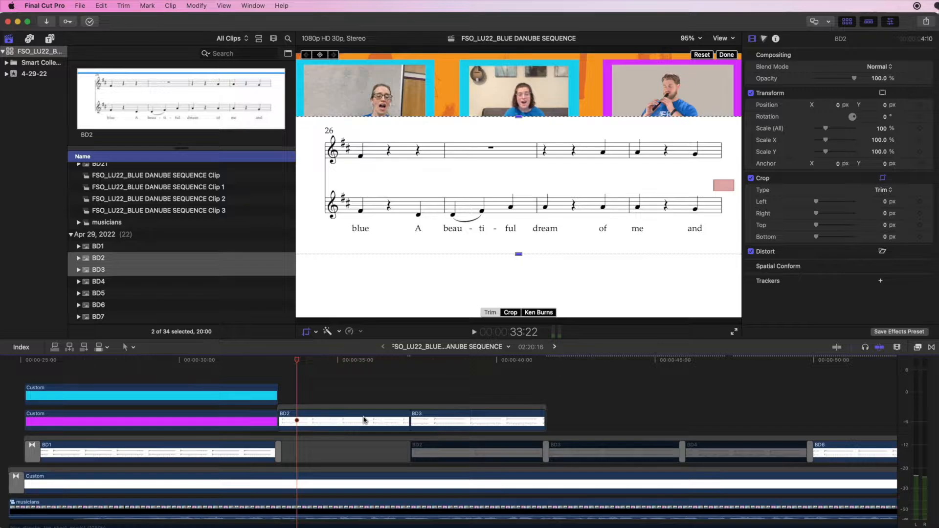
click(364, 387)
drag(380, 422, 424, 429)
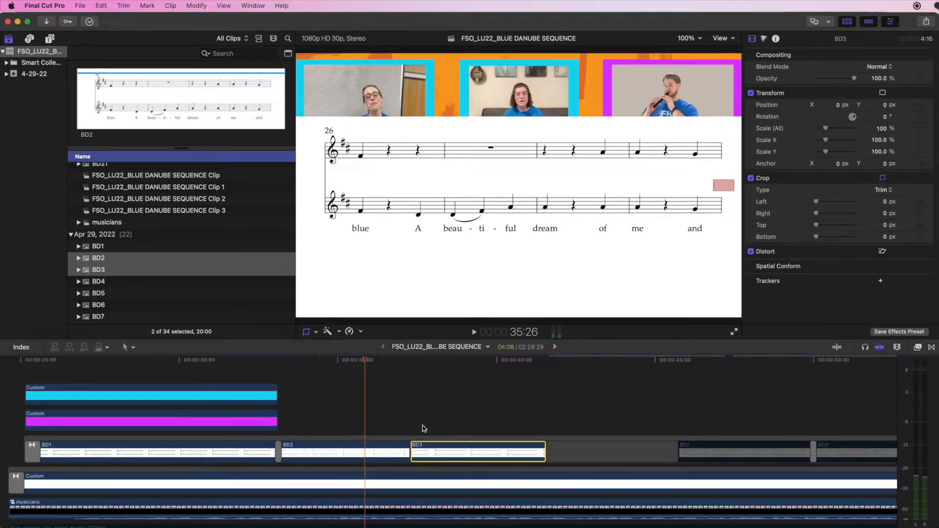
Transform BD2 by moving it down to a Y position of about -218.6 px, beneath the musicians' videos.
click(268, 369)
key(space)
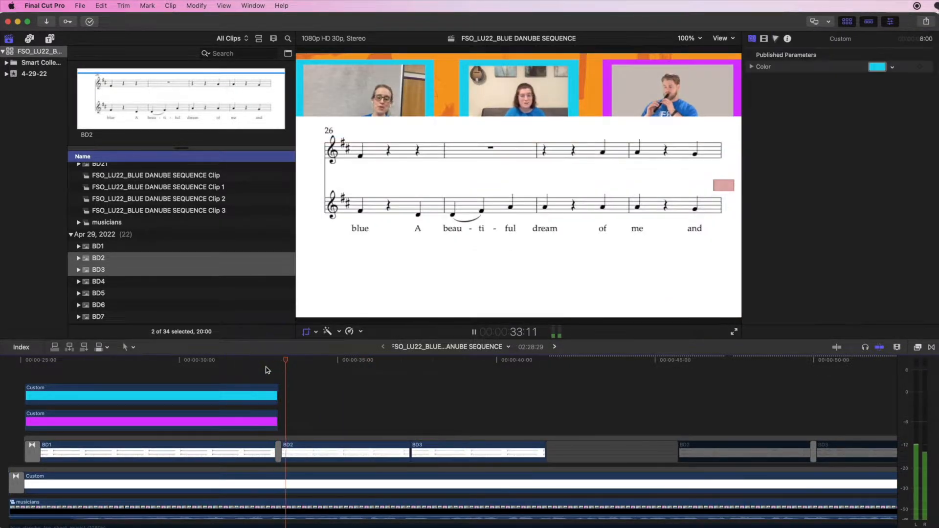
key(space)
click(353, 450)
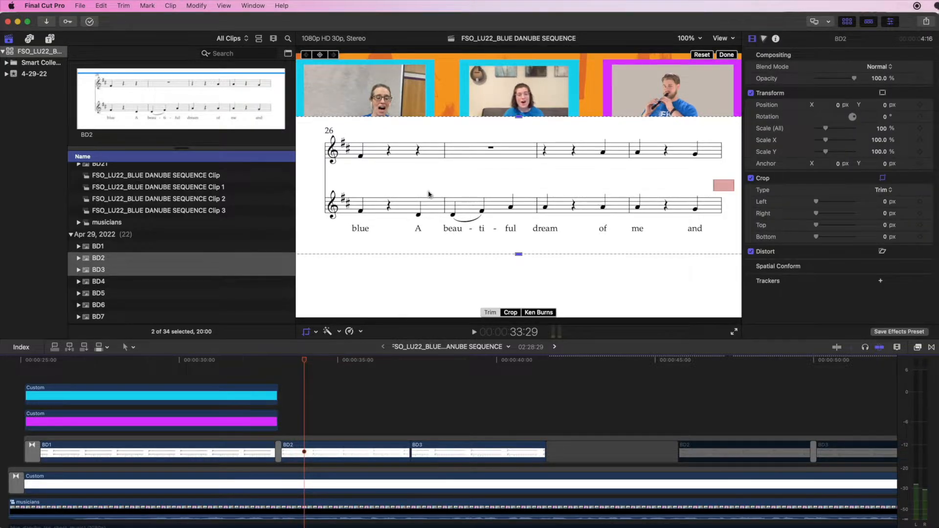
click(315, 331)
click(338, 399)
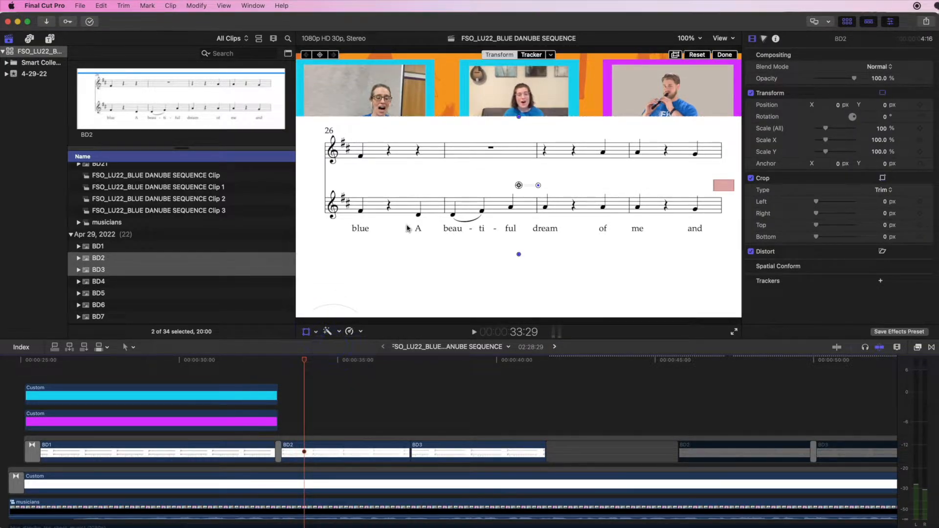
drag(406, 229, 409, 283)
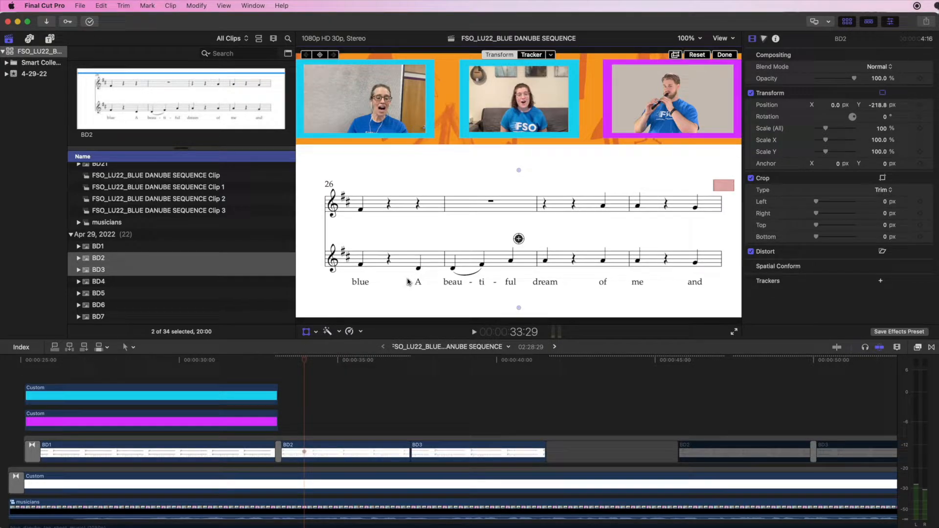
Step frame by frame through the BD1 to BD2 cross dissolve up to 33:07 to compare how the staves align.
click(279, 360)
key(Left)
key(Left)
key(Left)
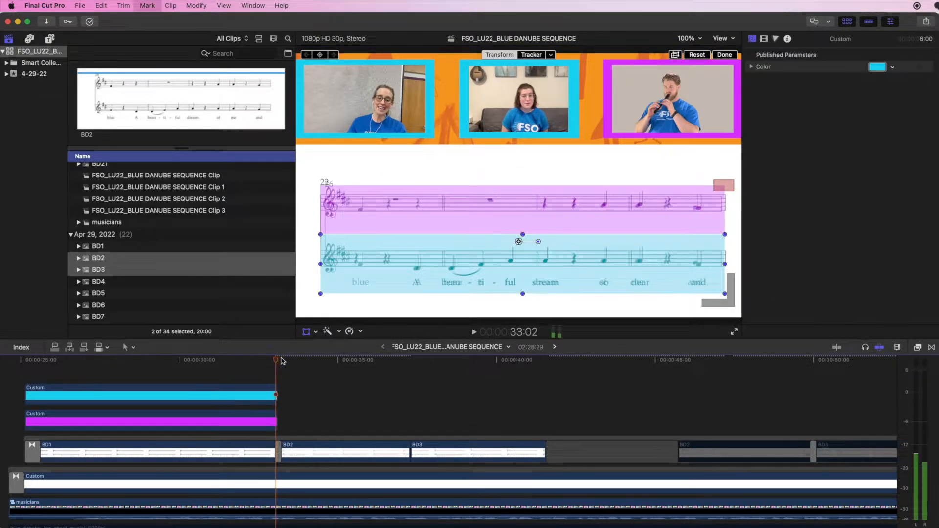
key(Right)
key(Right)
key(Right)
key(Right)
key(Right)
key(Right)
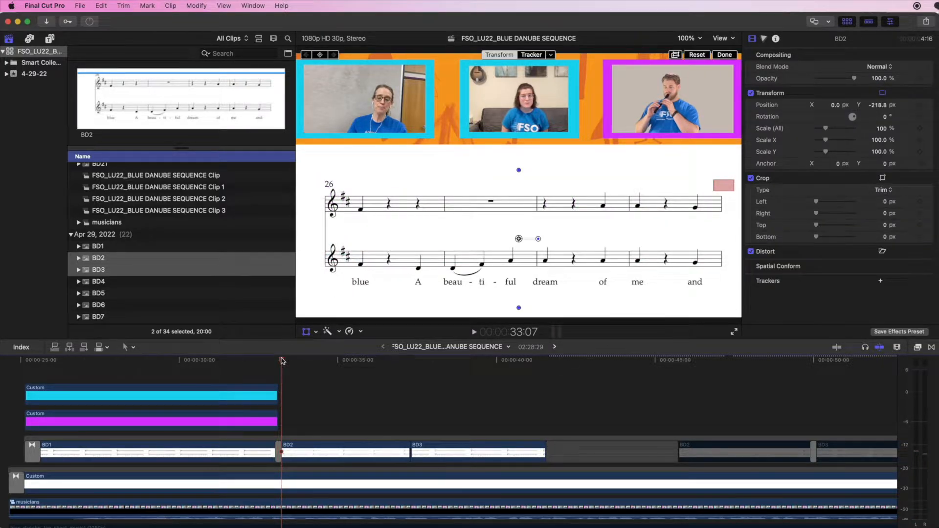
Scale BD2 up to 103.32% in the viewer and return to the start of the clip at 33:07.
click(357, 453)
click(399, 177)
key(super+minus)
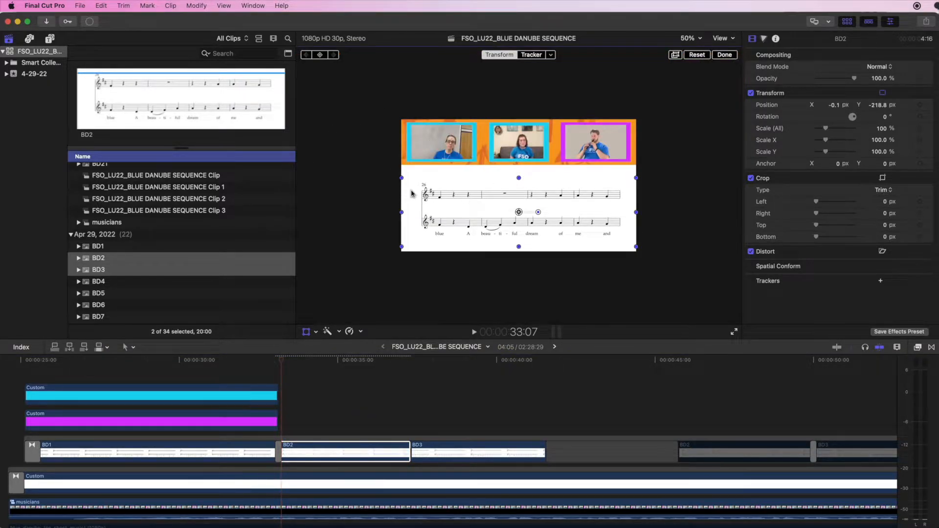
drag(401, 179, 397, 177)
click(281, 363)
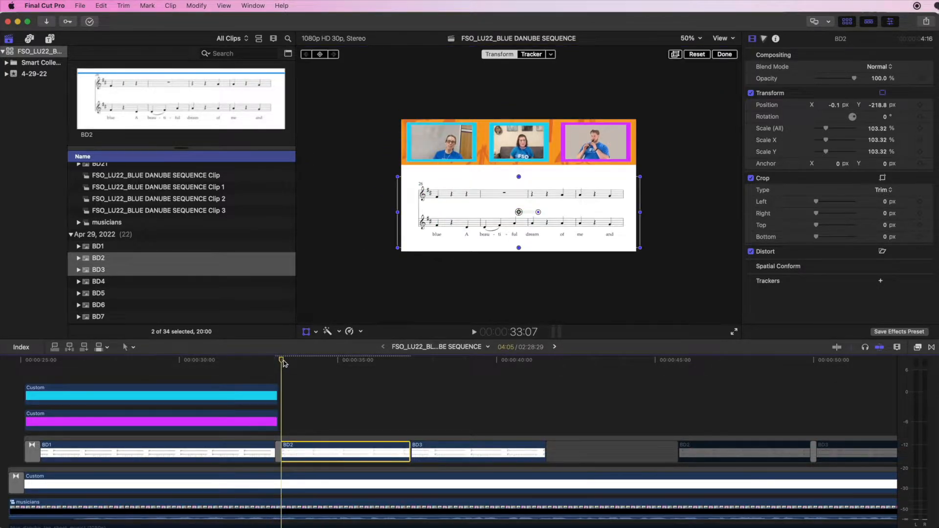
drag(281, 361, 283, 362)
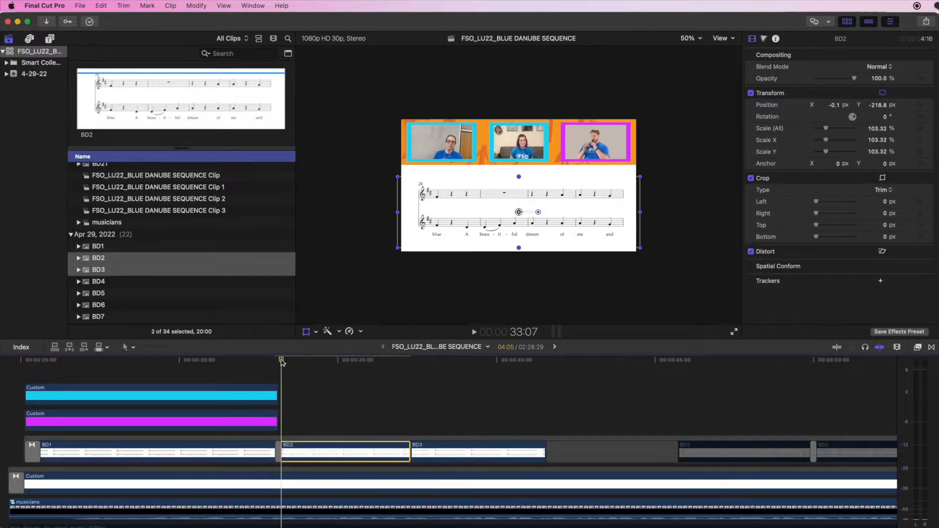
Scale BD2 down to 101.09% in the viewer and play across the BD1 to BD2 cross dissolve from 32:29.
key(super+=)
key(super+=)
scroll(287, 364, down, 2)
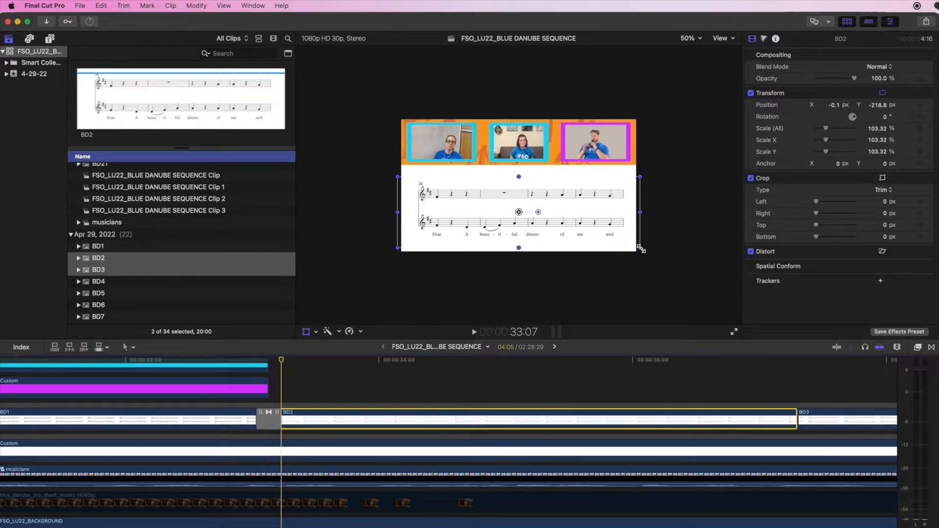
drag(640, 248, 636, 247)
click(250, 360)
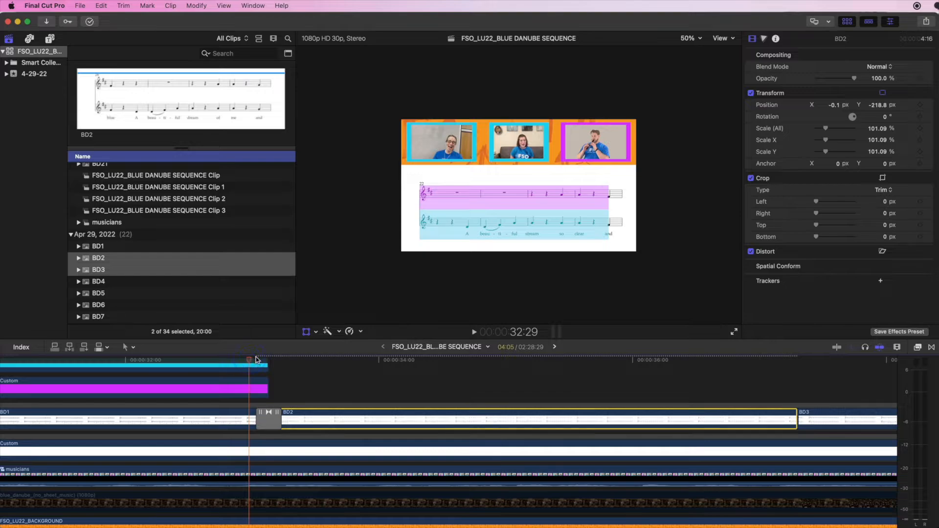
key(space)
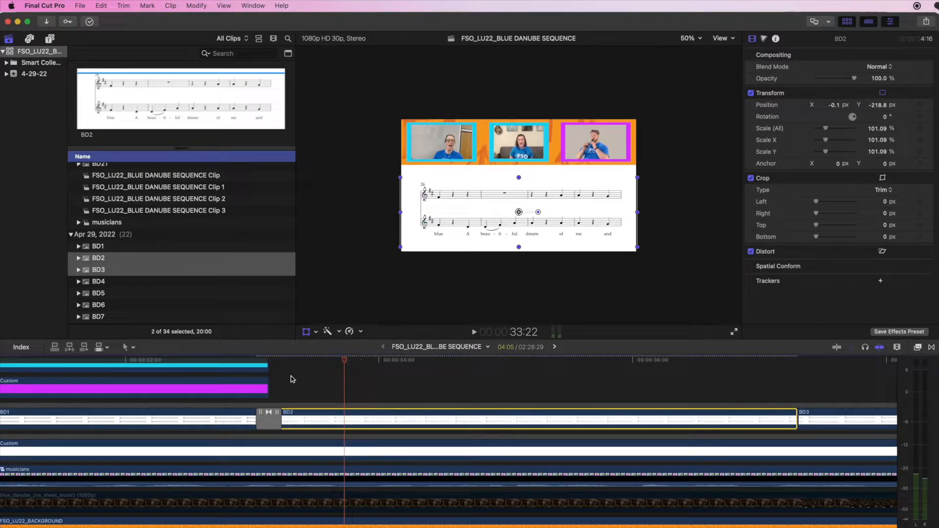
Connect a Custom solid generator above BD2, starting where the magenta highlight clip ends.
scroll(292, 379, up, 2)
scroll(292, 380, right, 2)
scroll(274, 377, right, 3)
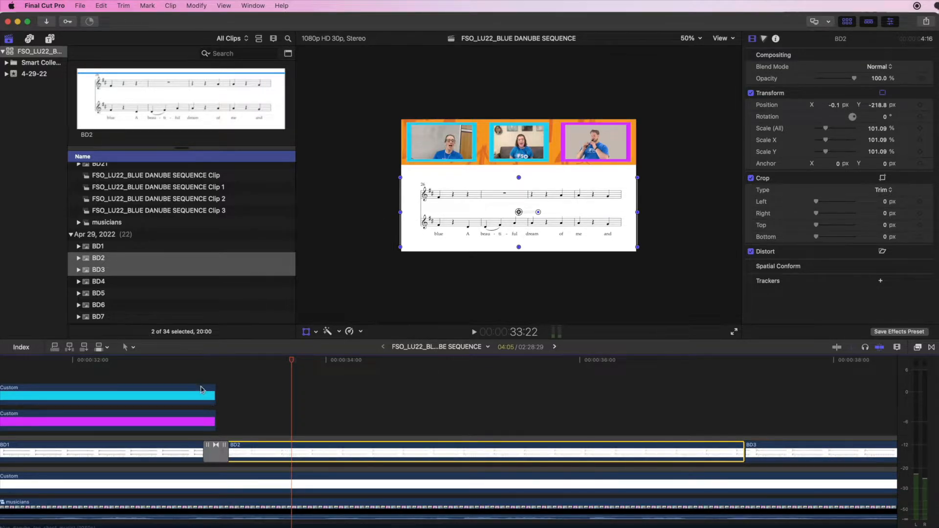
click(248, 486)
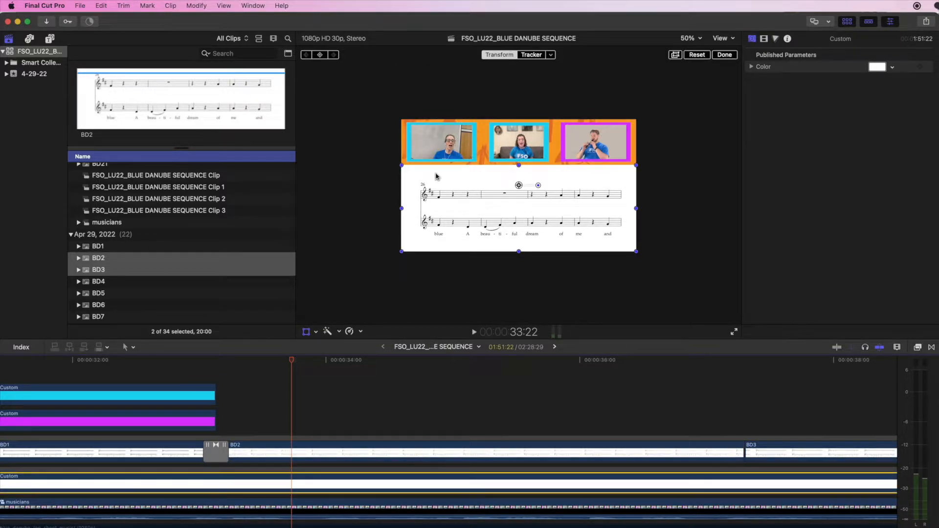
click(51, 38)
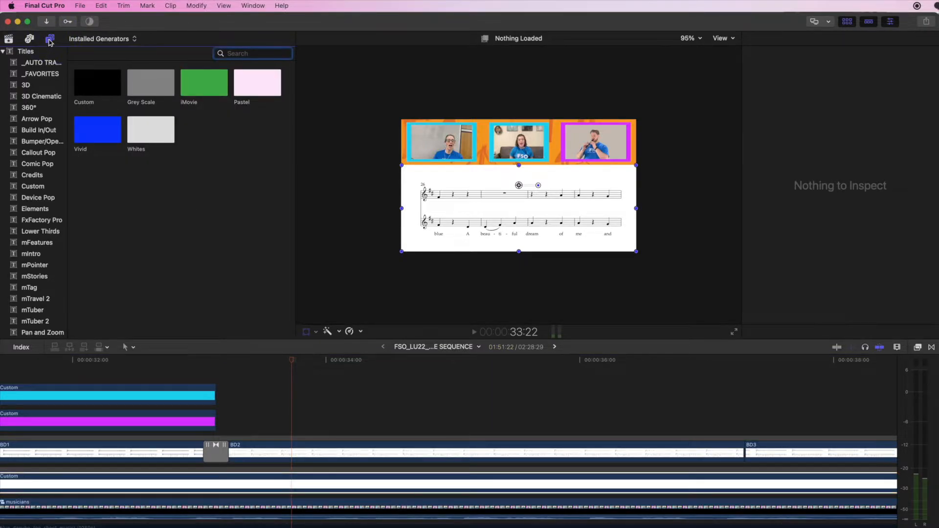
click(50, 40)
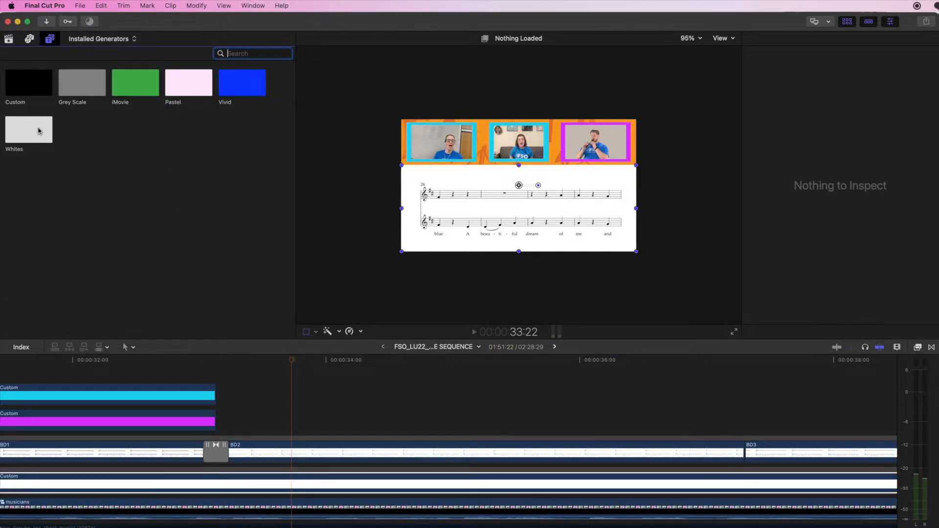
click(28, 91)
drag(28, 90, 225, 420)
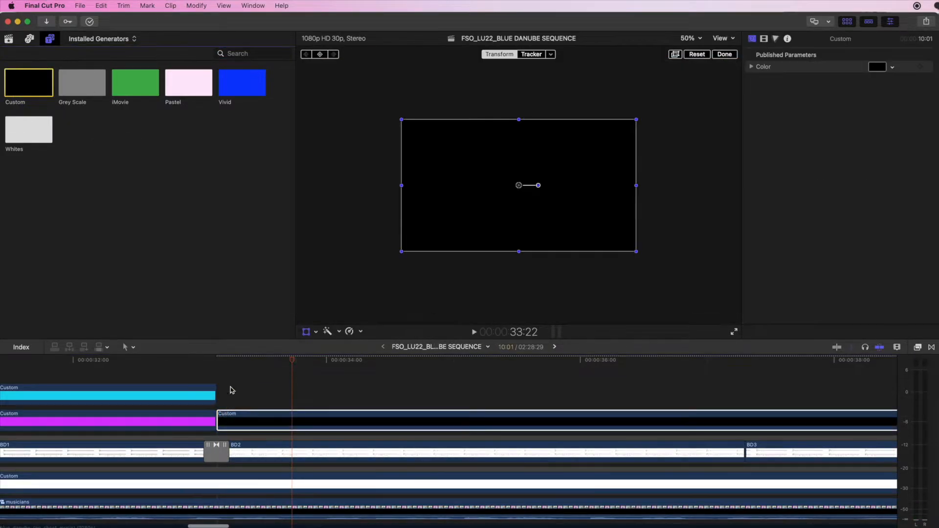
Crop the black solid's top edge to just beneath the musicians' videos and move the clip below the sheet music storyline.
click(233, 362)
click(316, 332)
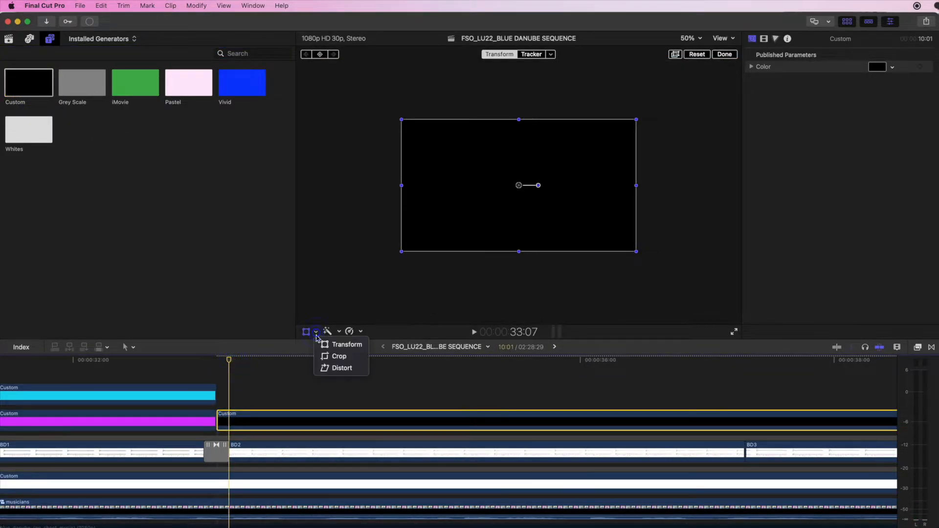
click(339, 357)
drag(518, 121, 518, 169)
drag(346, 421, 347, 451)
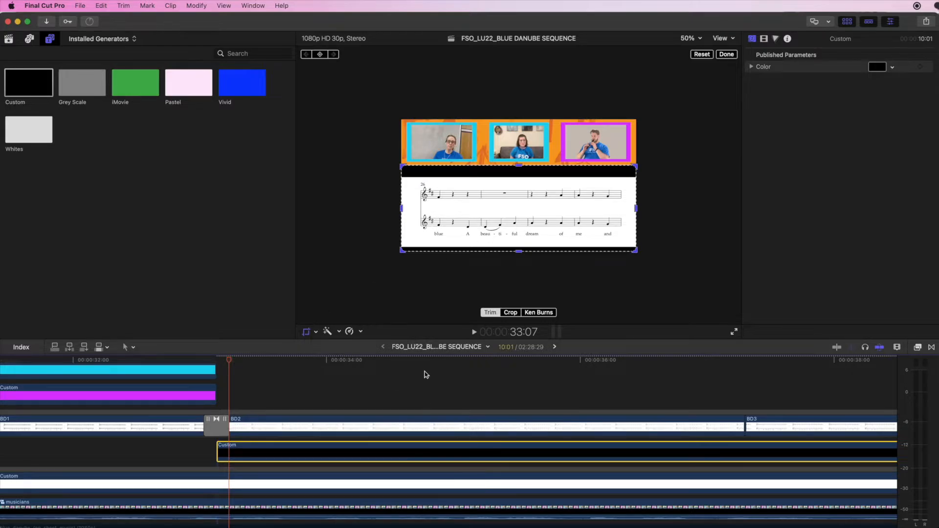
Recolour the cropped solid white as a sheet music background and delete it from the timeline.
click(878, 67)
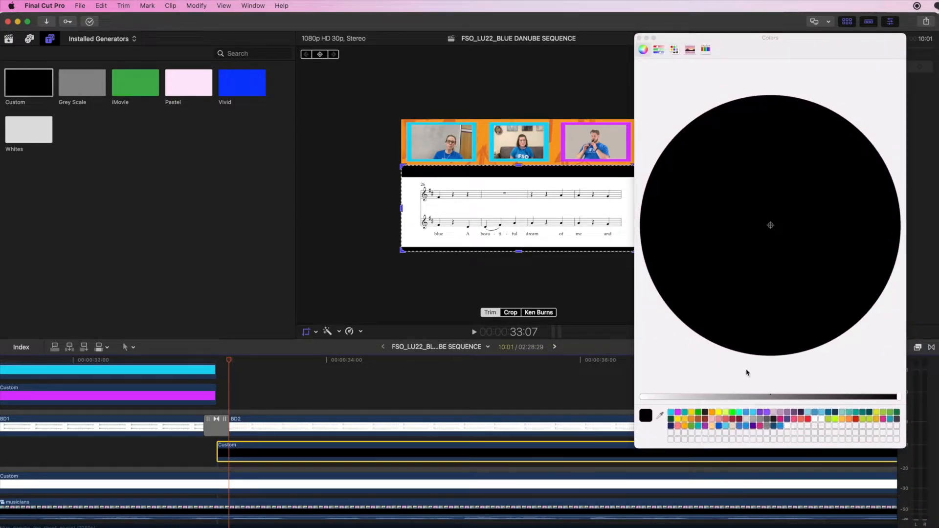
click(639, 398)
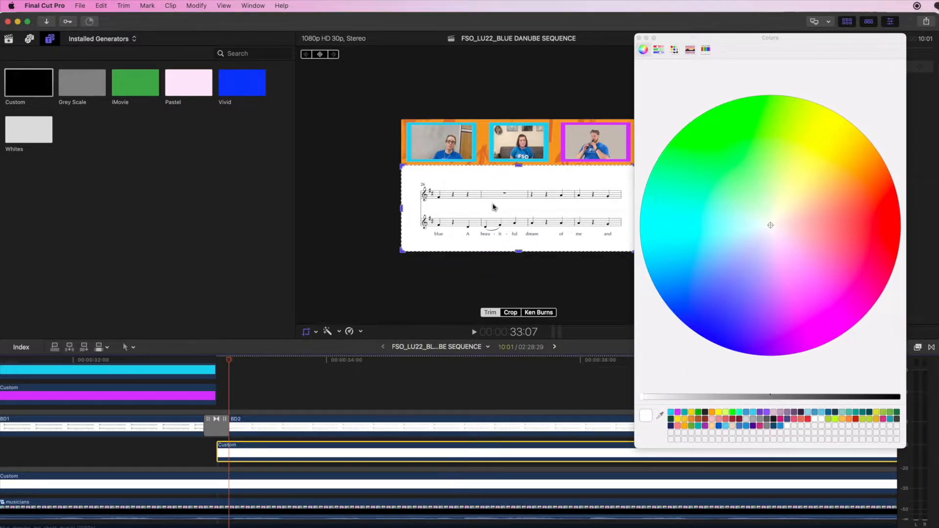
click(640, 38)
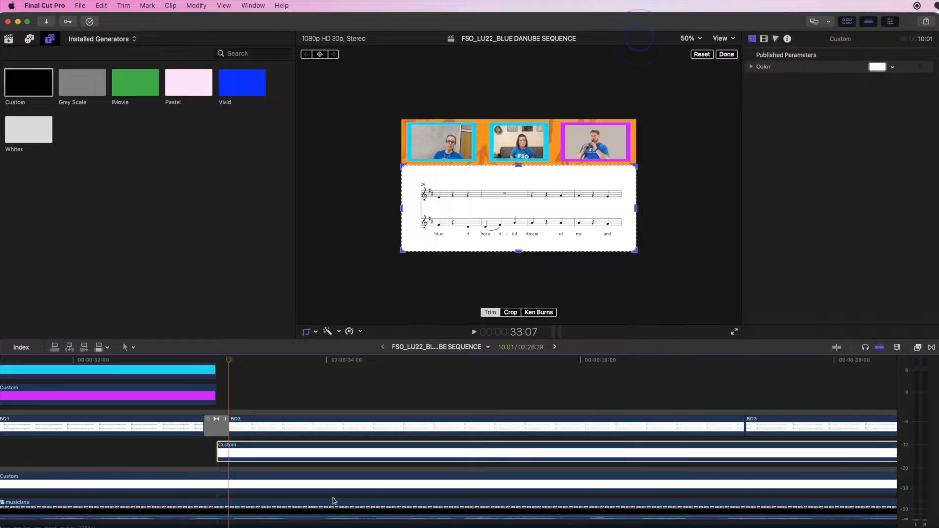
key(Delete)
Play the end of BD1 into BD2 several times to examine how the cyan and magenta highlights follow the notes.
click(208, 363)
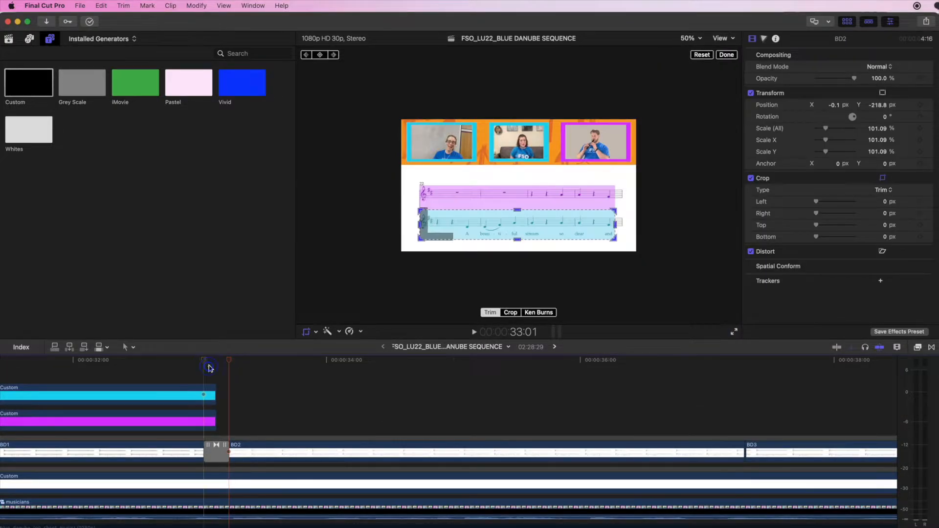
key(space)
key(space)
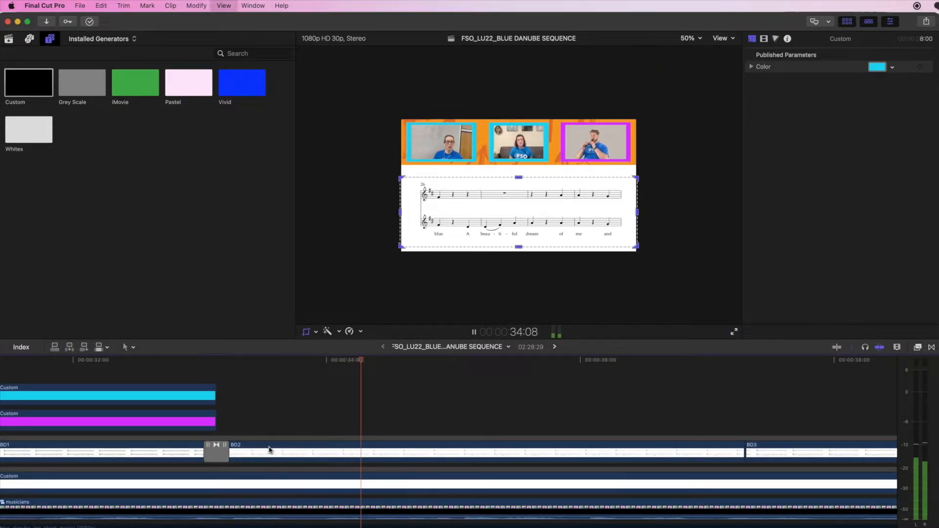
click(268, 448)
click(171, 393)
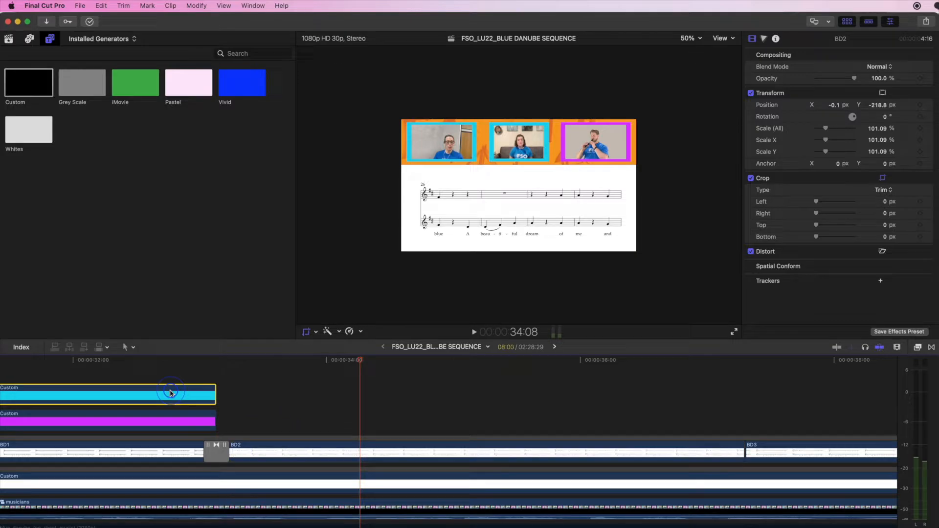
click(275, 362)
drag(273, 361, 220, 367)
scroll(161, 372, left, 10)
click(160, 361)
key(space)
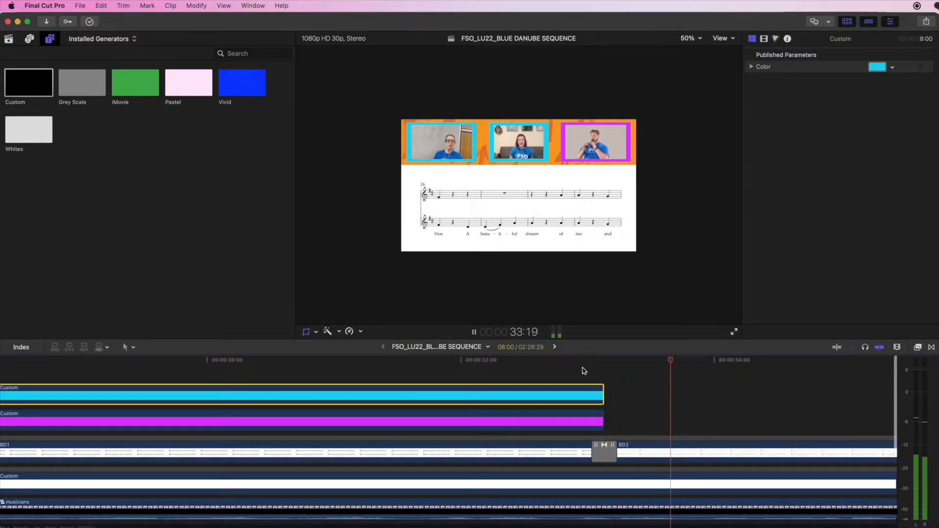
key(space)
click(549, 366)
Place a Custom generator from the Solids category at 33:04, directly after the magenta highlight clip above BD2.
scroll(577, 365, right, 1)
scroll(578, 365, right, 3)
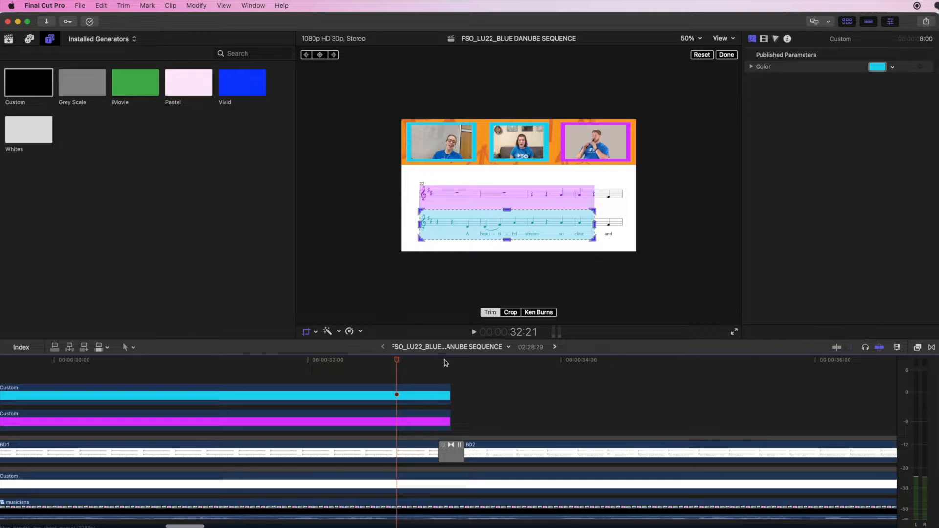
click(459, 361)
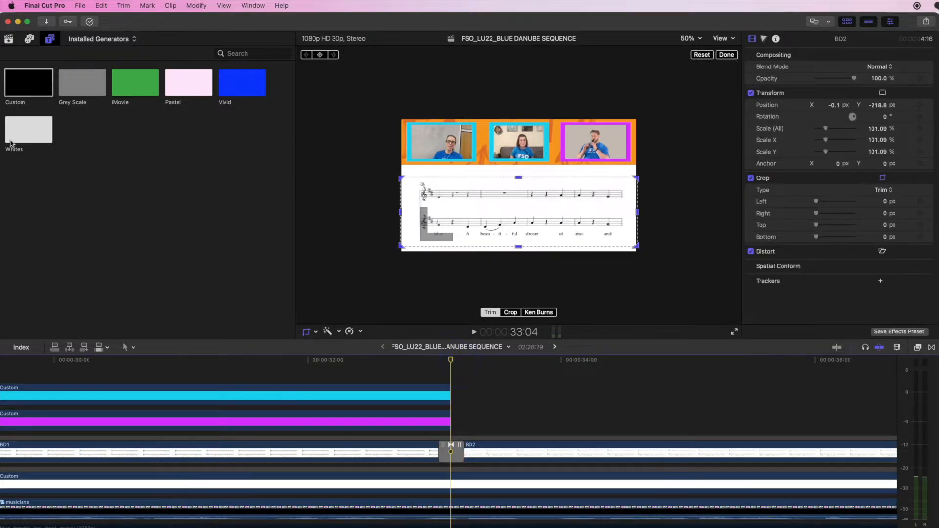
drag(28, 85, 41, 101)
click(51, 39)
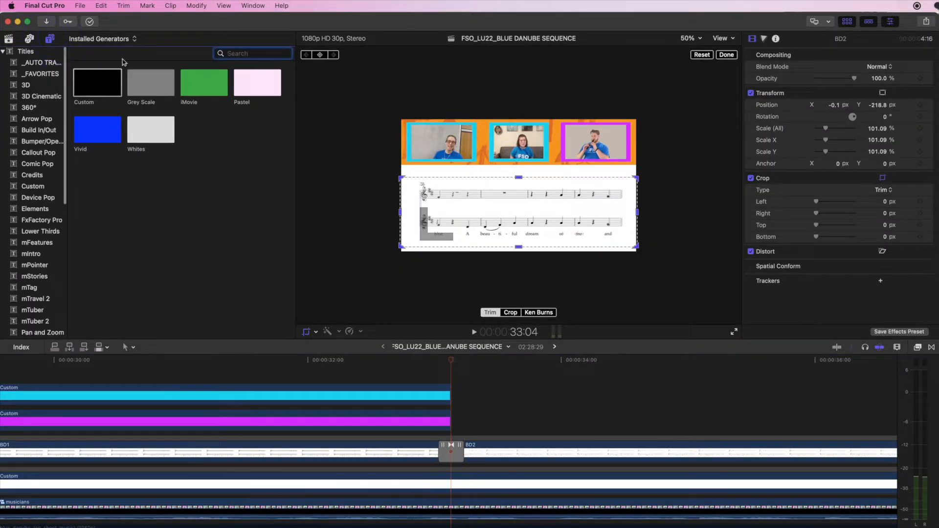
scroll(39, 259, down, 10)
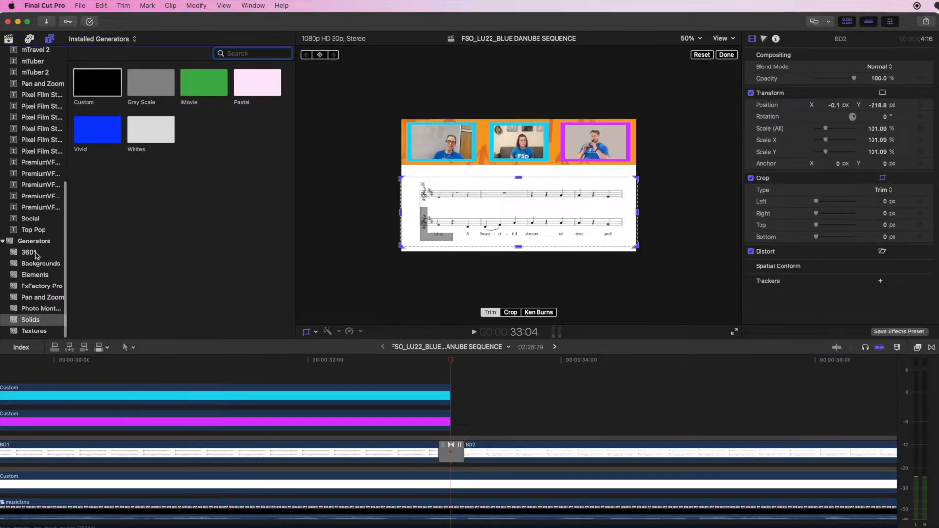
click(33, 321)
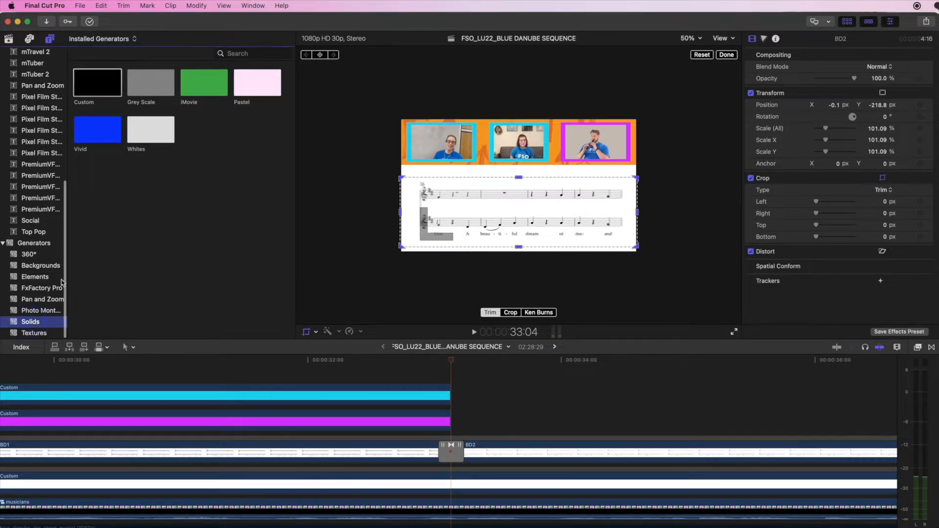
drag(105, 88, 455, 419)
Crop the new solid to a band over BD2's upper staff, about 542 px off the top and 334 px off the bottom.
click(483, 357)
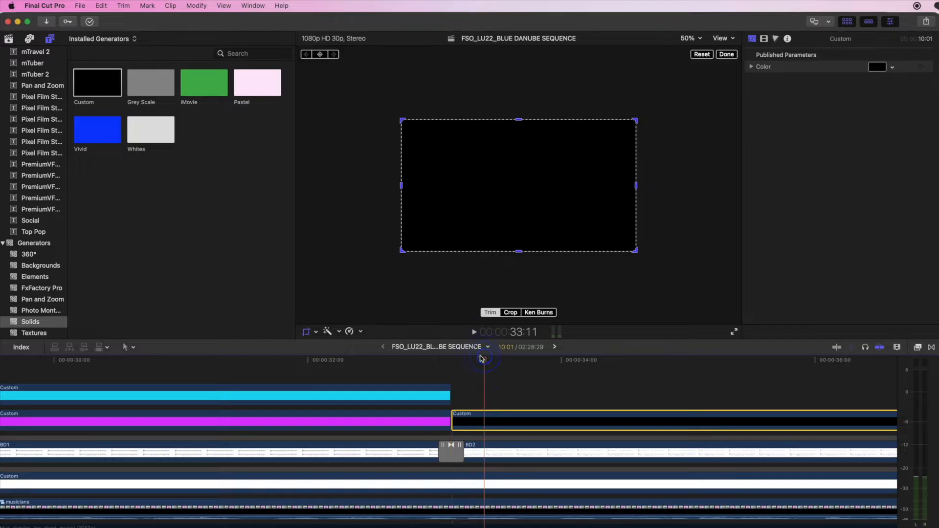
drag(521, 121, 522, 214)
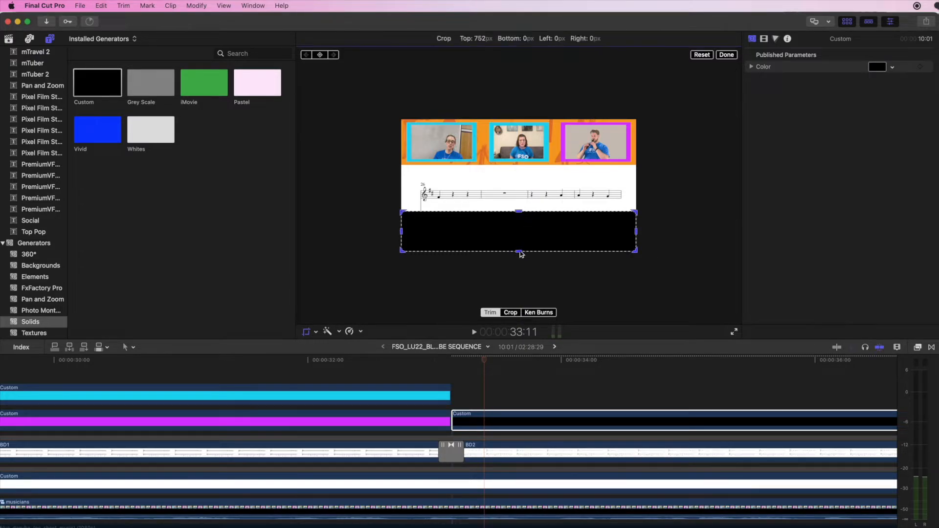
drag(519, 252, 528, 202)
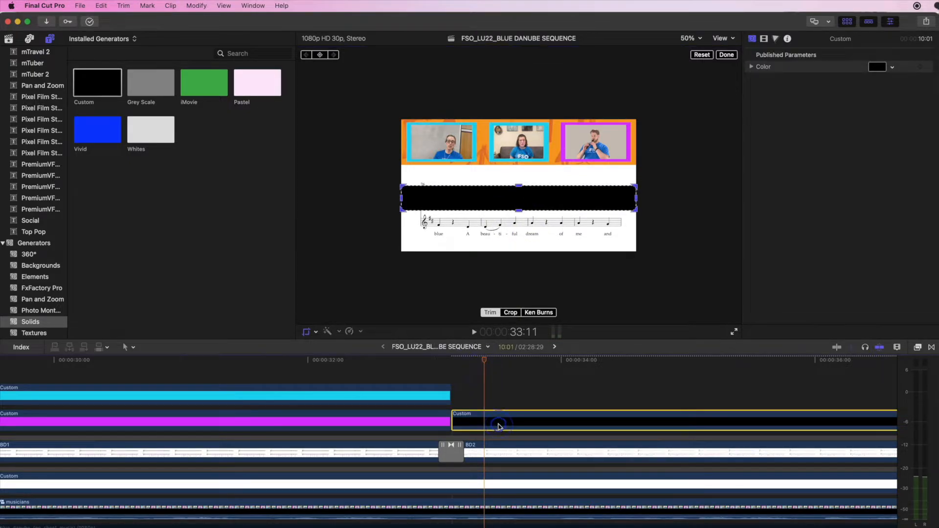
Trim the end of the new solid back to the end of BD2, for a duration of 4:05.
key(shift+z)
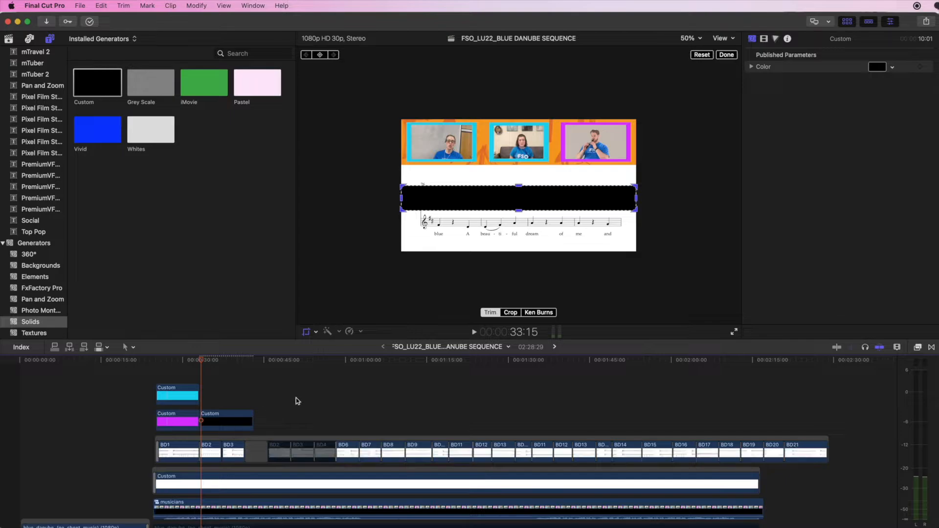
scroll(295, 398, down, 3)
drag(250, 381, 221, 381)
click(208, 361)
key(super+equal)
key(super+equal)
key(super+equal)
key(super+equal)
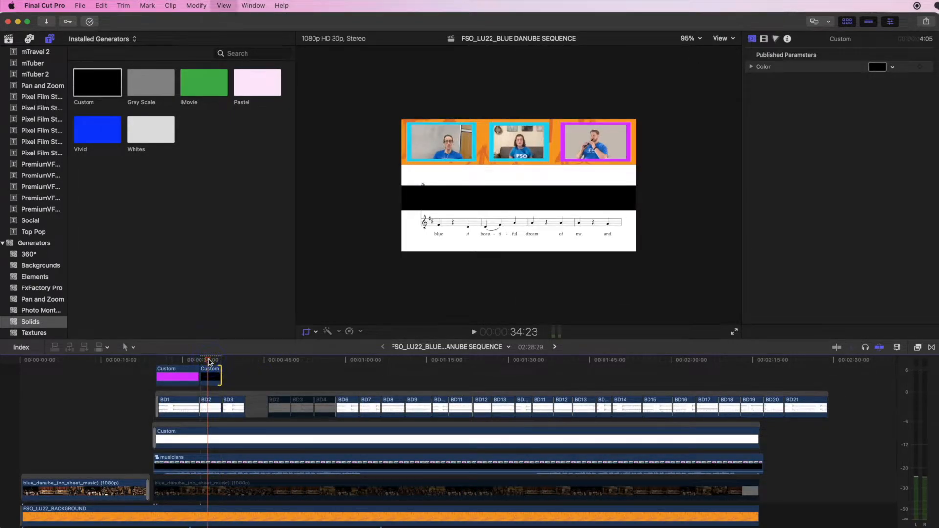
drag(391, 362, 417, 363)
Colour the solid above BD2 magenta by sampling the third musician's video frame, and store that colour as a swatch.
click(345, 376)
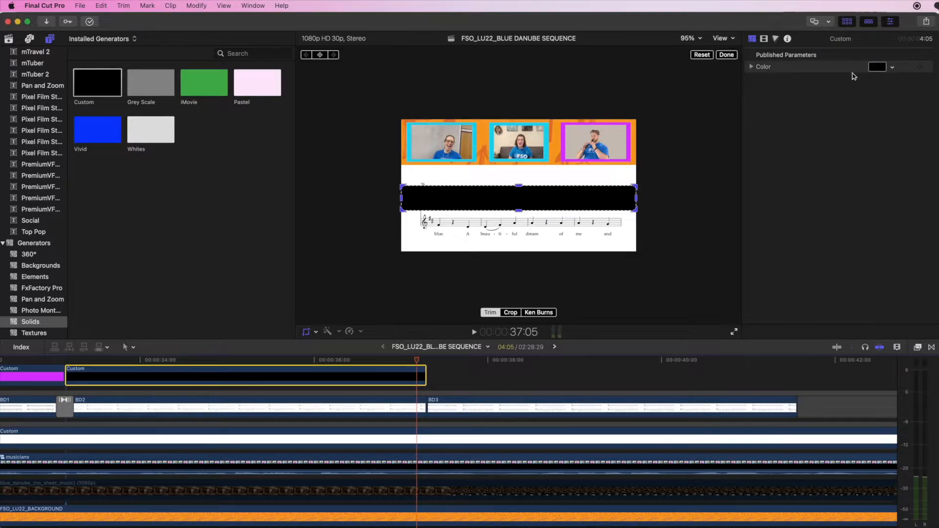
click(878, 67)
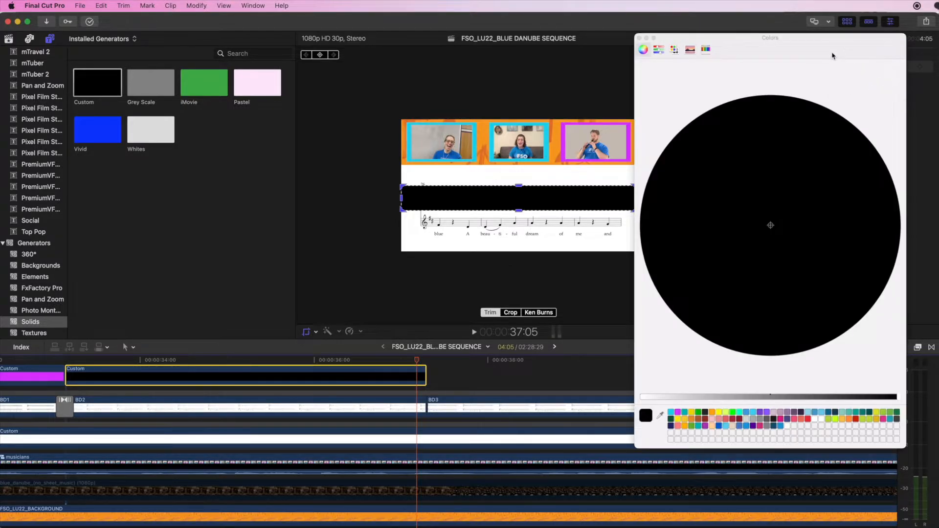
drag(831, 49, 829, 48)
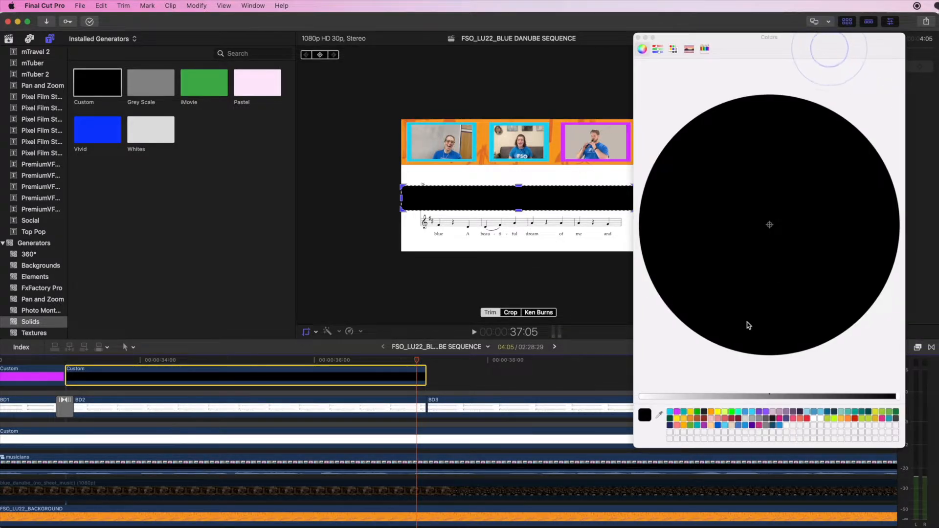
click(660, 415)
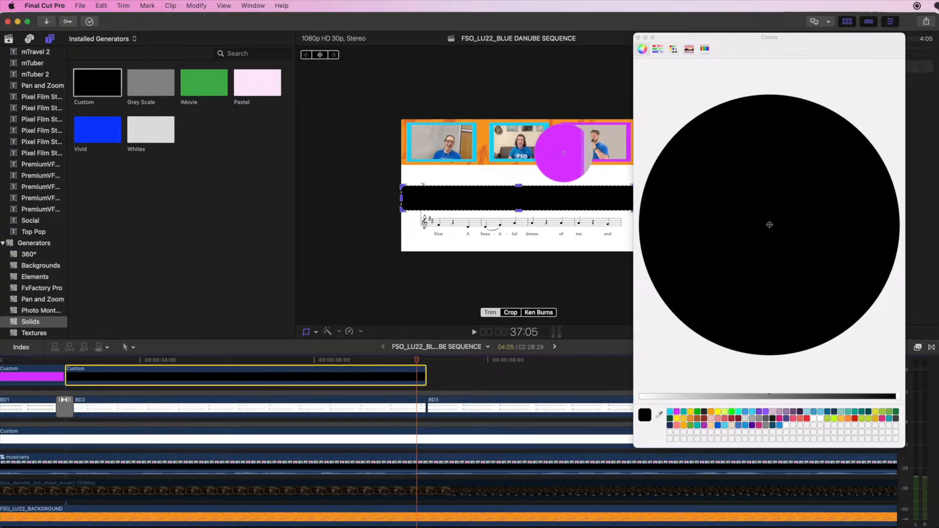
click(562, 153)
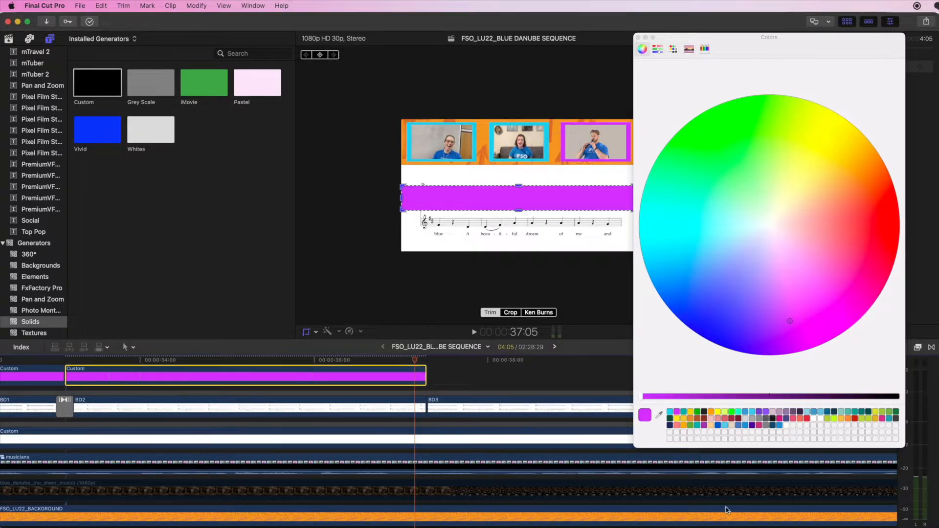
drag(647, 415, 684, 413)
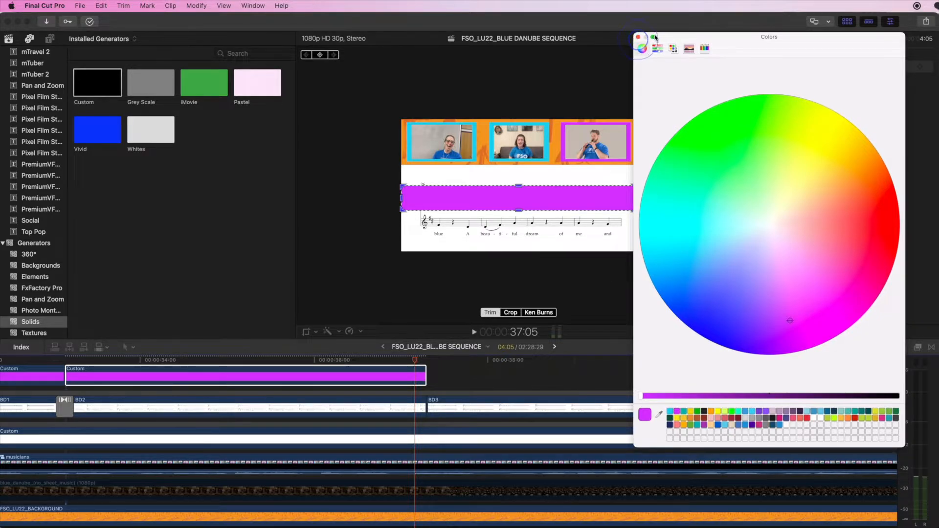
click(639, 38)
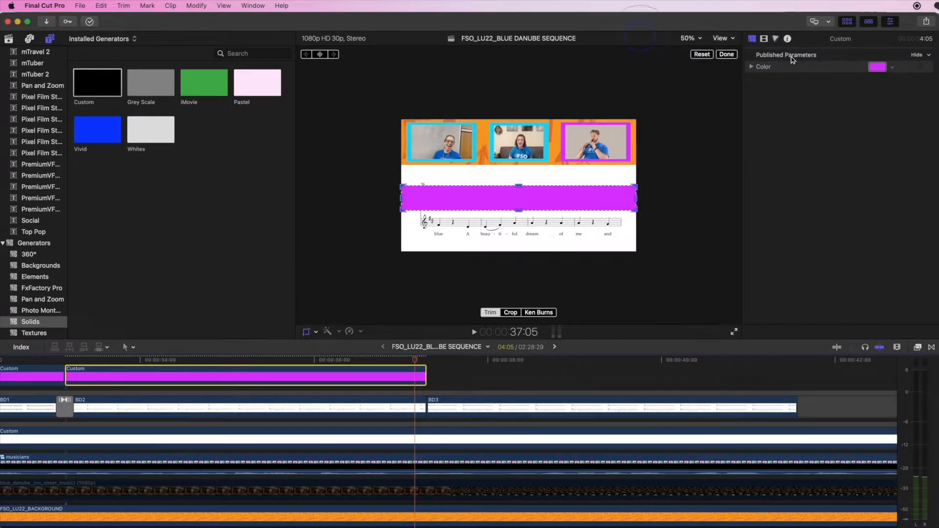
Set the opacity of the magenta solid above BD2 to 50%.
click(765, 40)
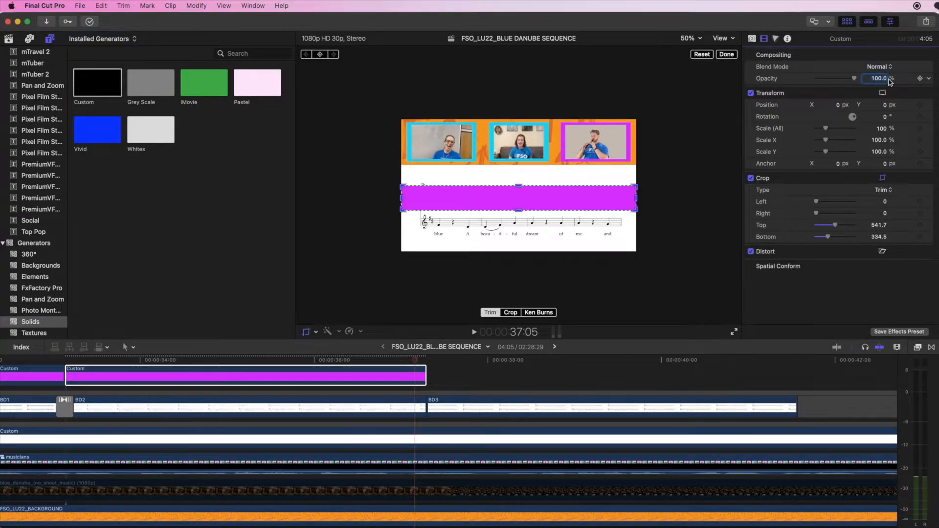
text(50)
key(Return)
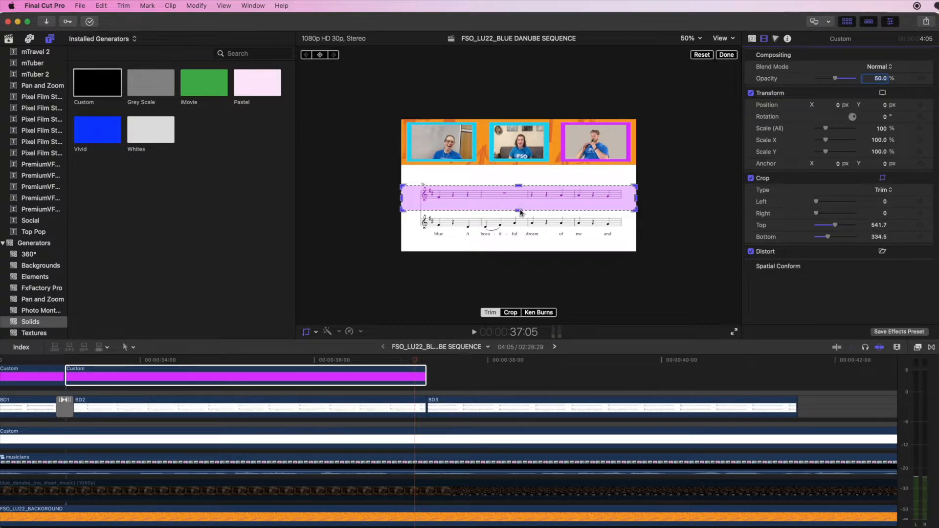
Crop the magenta solid to about 354 px off the bottom and 160 px off the left, flush with the start of BD2's upper staff.
drag(521, 213, 521, 212)
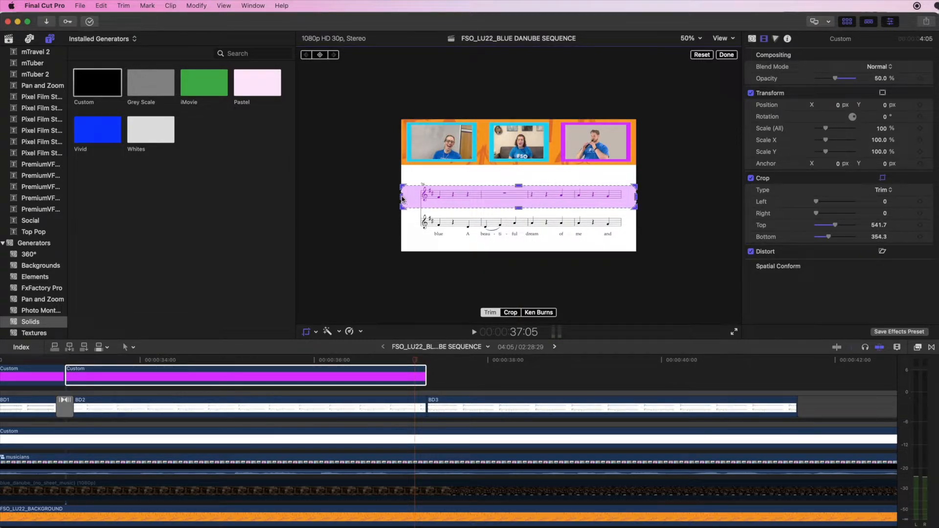
drag(401, 198, 420, 198)
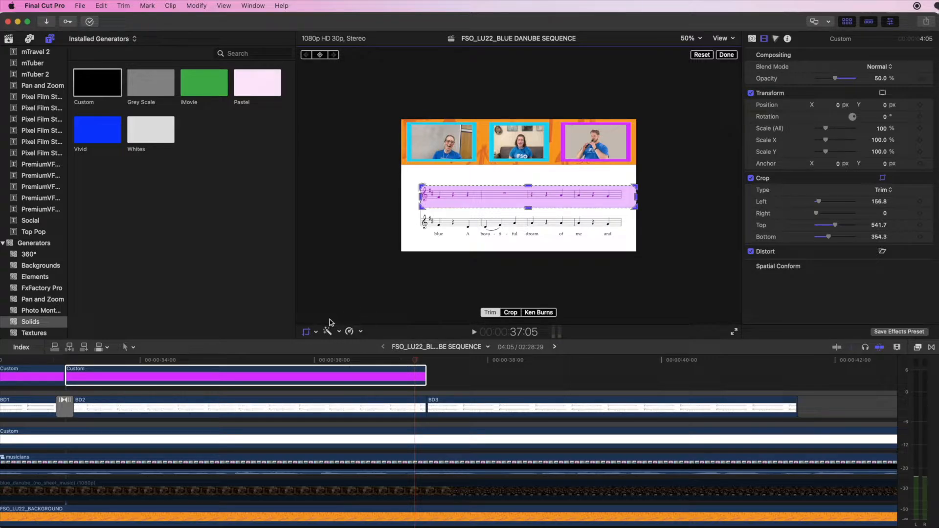
click(425, 271)
key(super+equal)
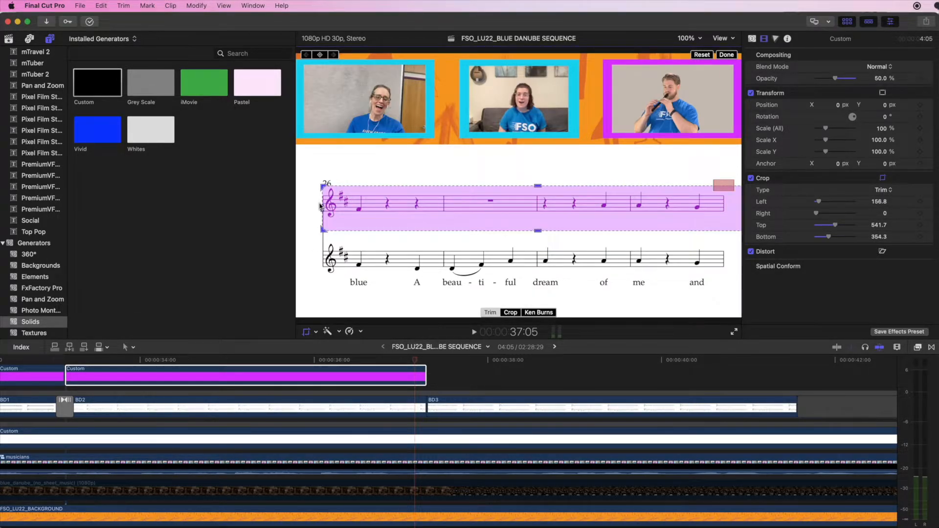
key(super+equal)
scroll(716, 185, left, 5)
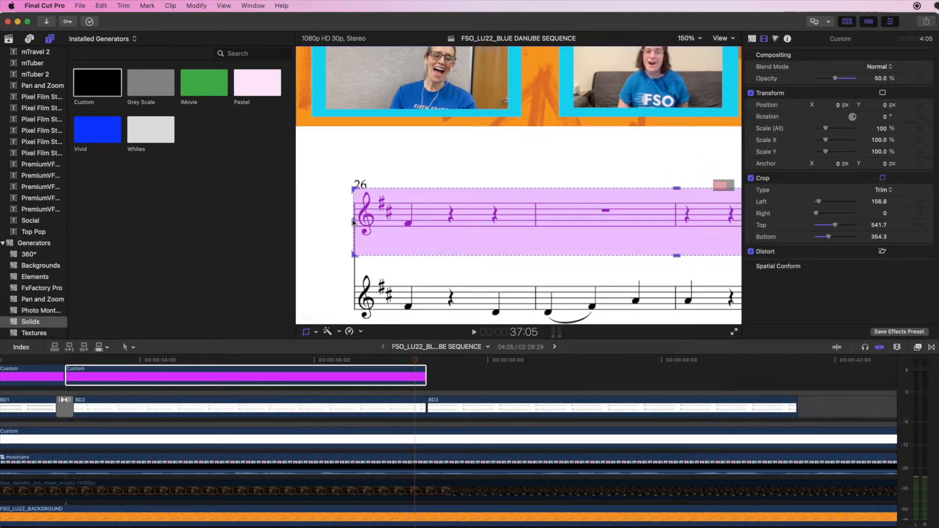
drag(353, 224, 355, 224)
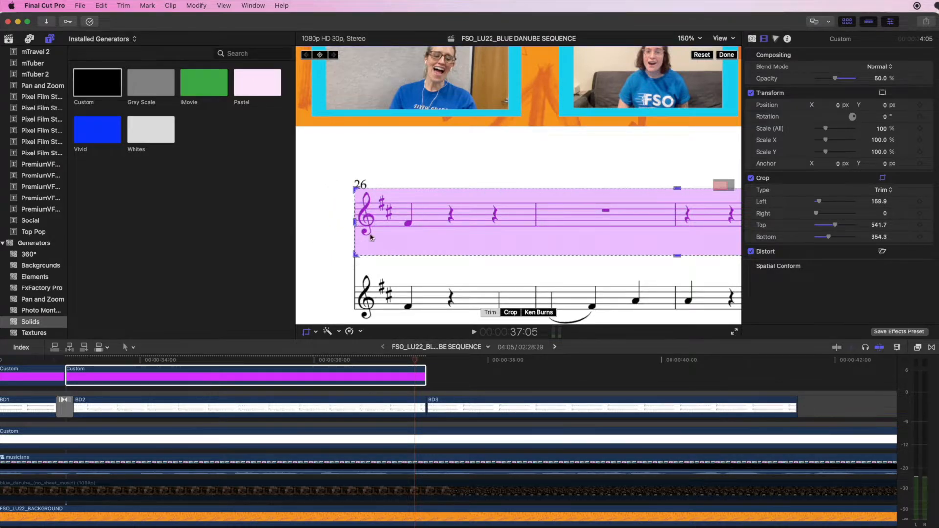
Lower the magenta solid's upper crop edge to about 555 px, just above BD2's upper staff lines.
drag(677, 191, 677, 187)
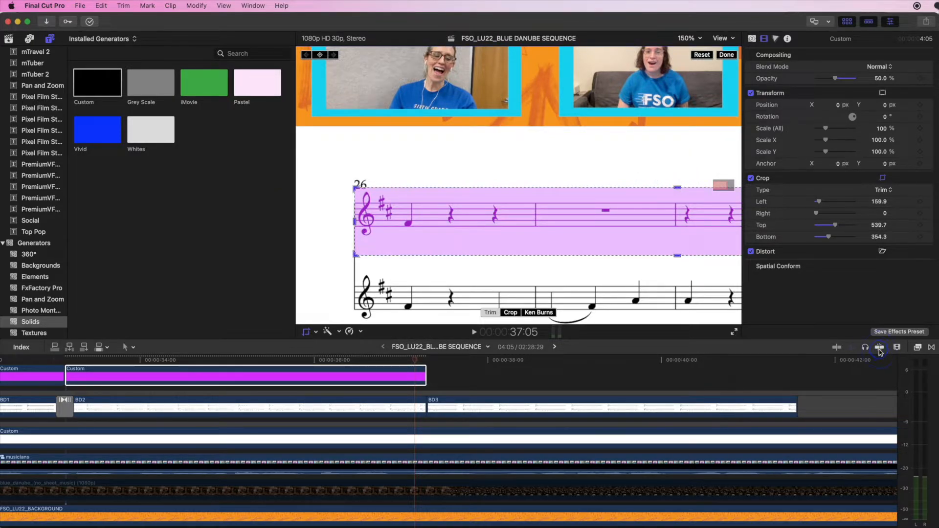
drag(678, 190, 677, 193)
key(super+equal)
key(super+equal)
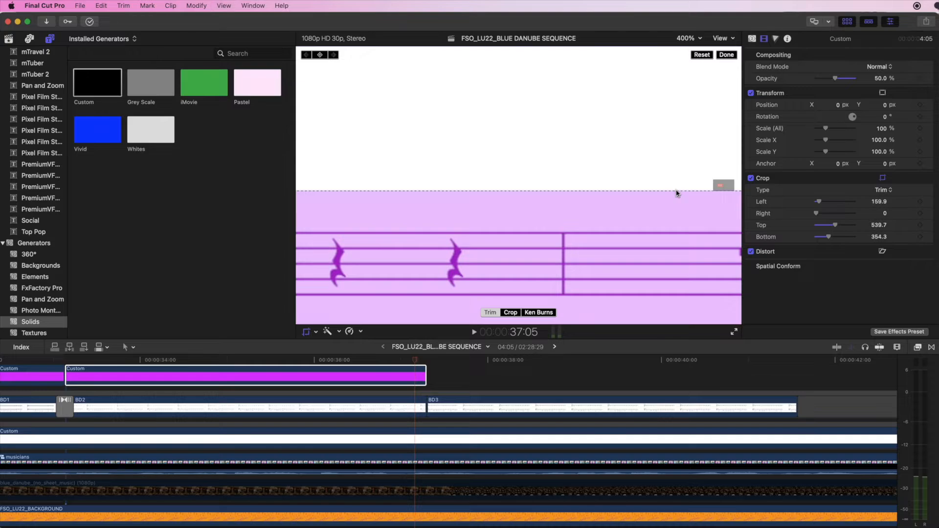
scroll(656, 195, left, 6)
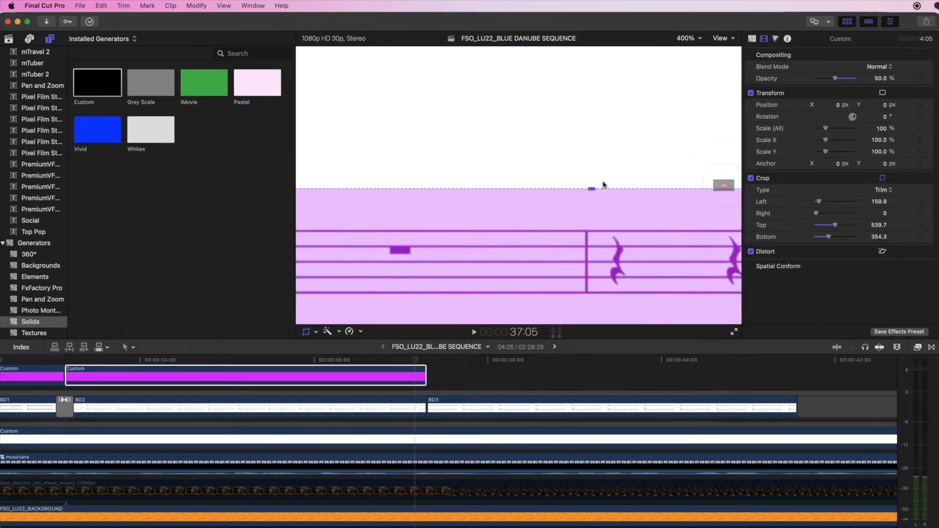
drag(593, 193, 591, 204)
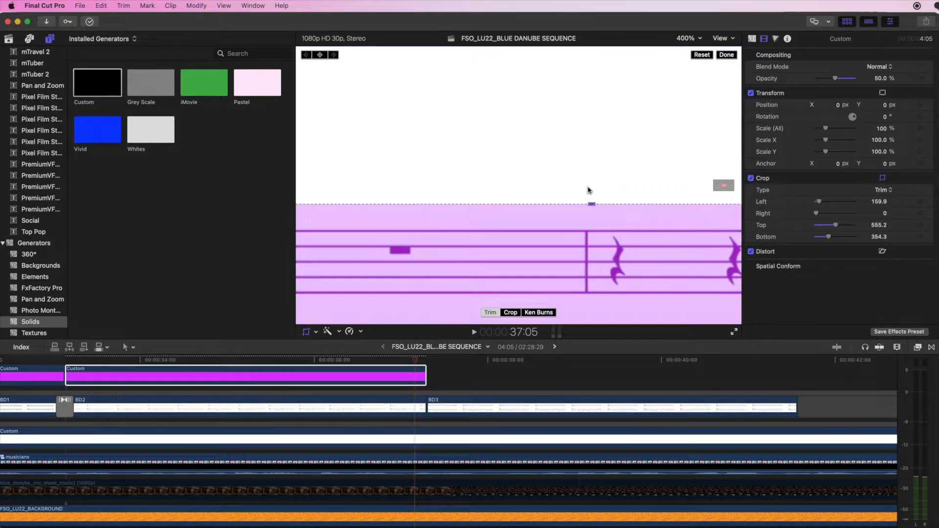
Try the solid's upper crop edge above the treble clef at about 540 px, and lower it to about 557 px.
drag(723, 186, 715, 187)
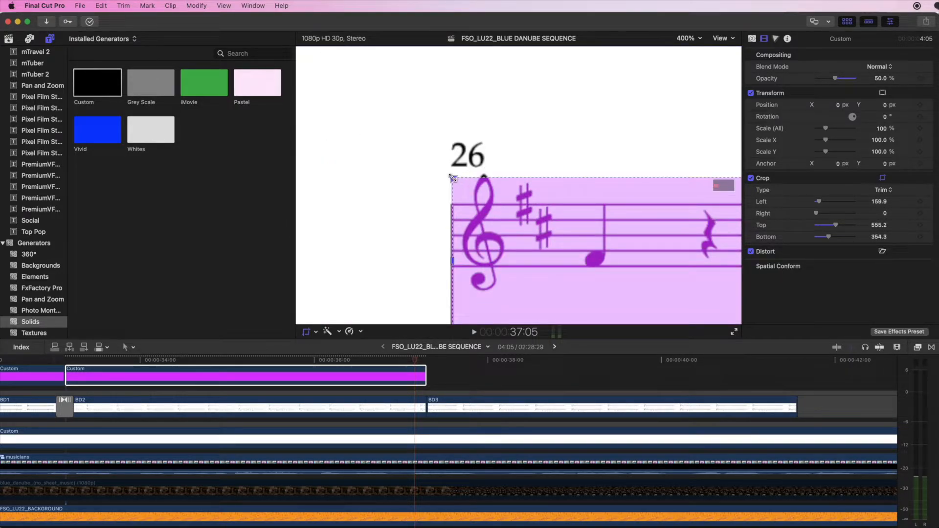
drag(452, 178, 453, 171)
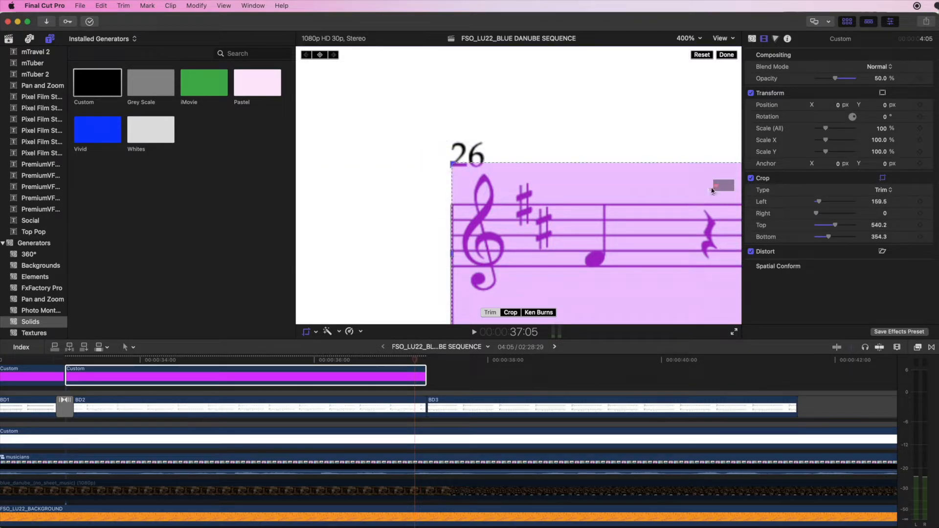
drag(715, 187, 721, 184)
click(691, 177)
key(super+minus)
click(739, 192)
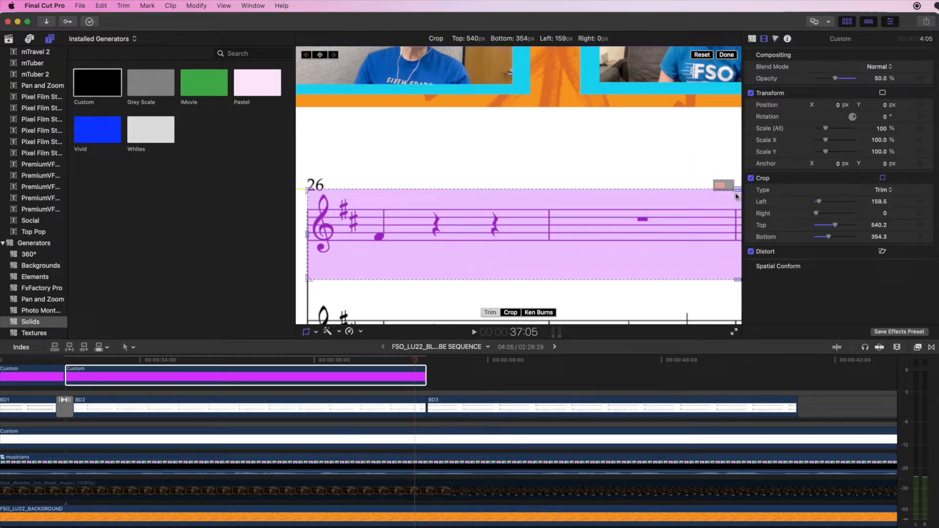
drag(737, 196, 736, 204)
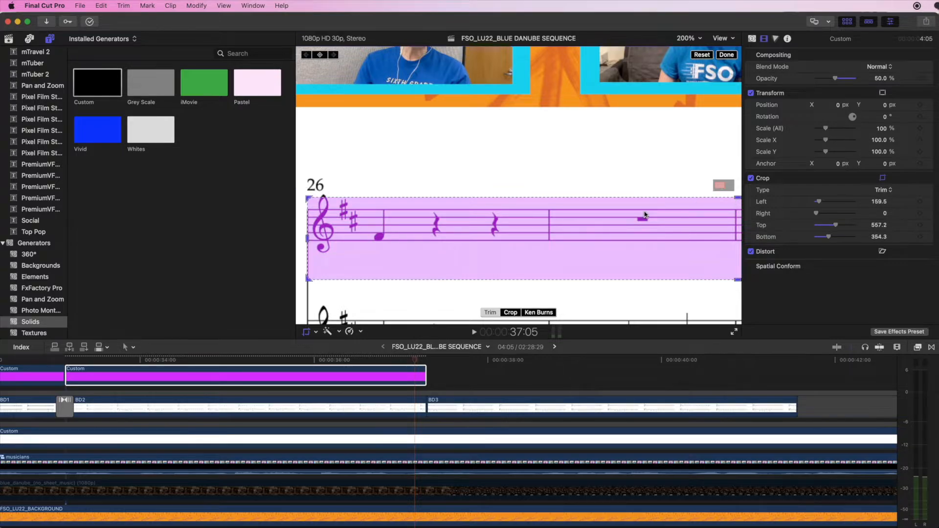
Fine-tune the magenta solid's crop to about 158 px left, 546 px top and 354 px bottom, keeping BD2's measure number uncovered.
click(405, 409)
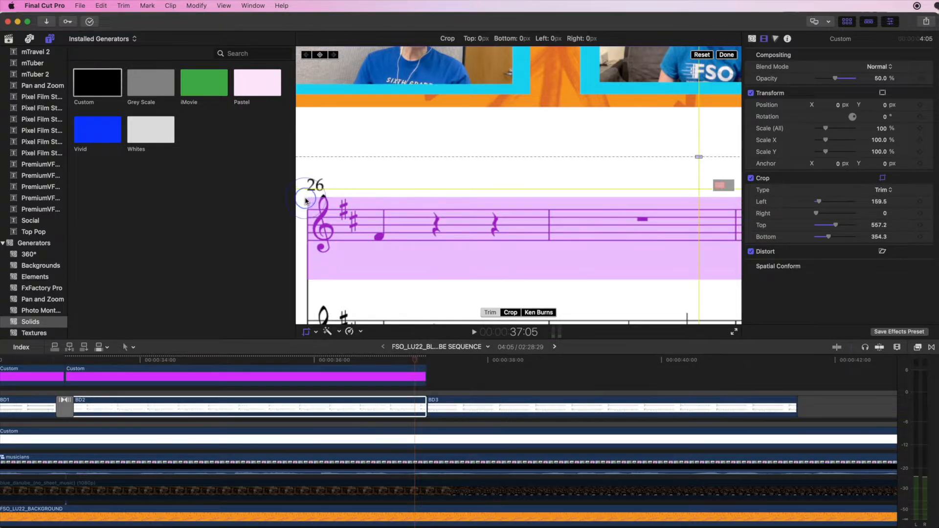
click(402, 376)
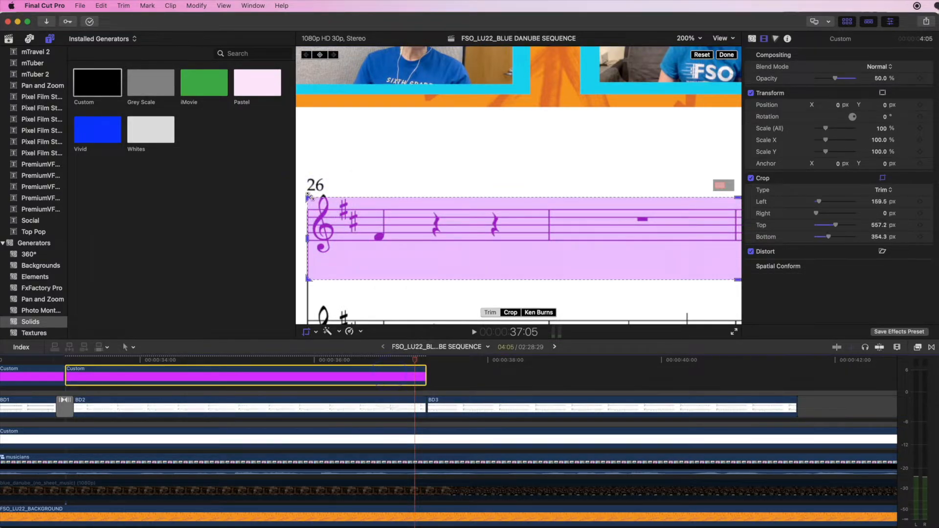
drag(307, 197, 308, 198)
drag(740, 200, 738, 197)
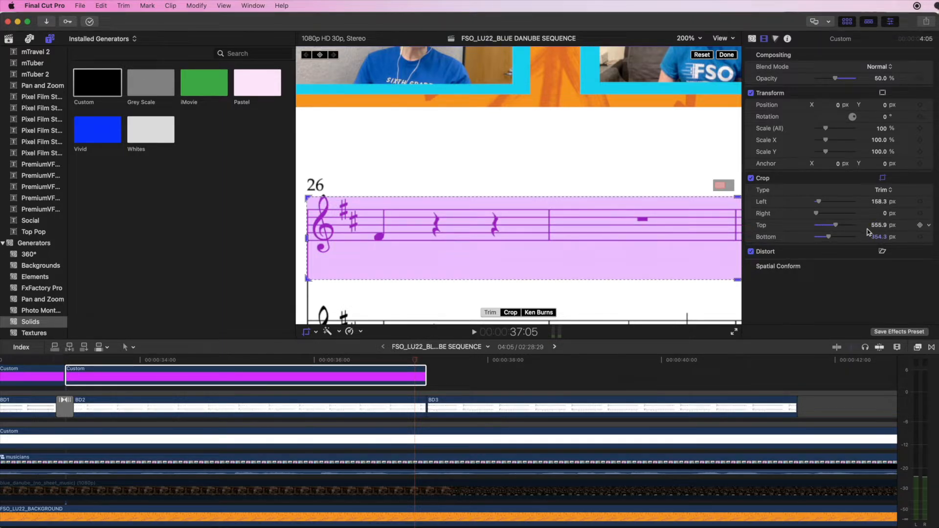
drag(878, 227, 878, 225)
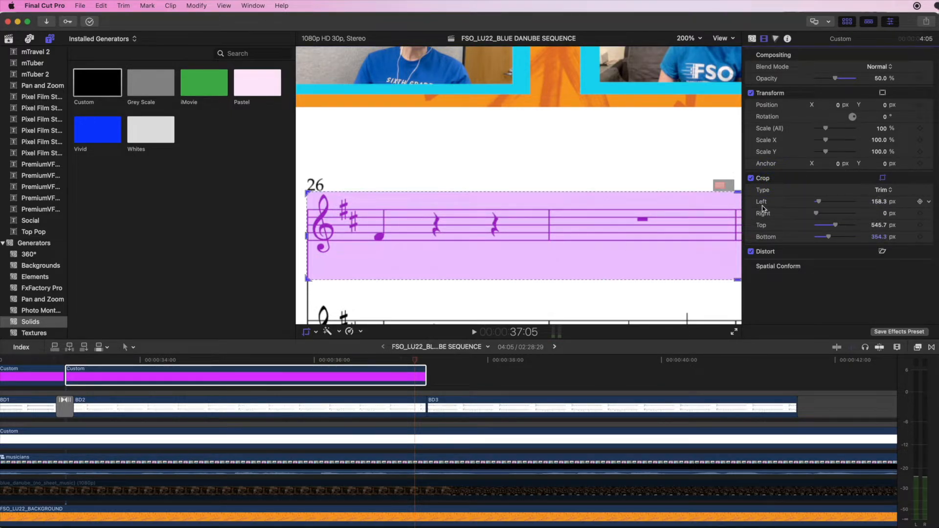
click(615, 303)
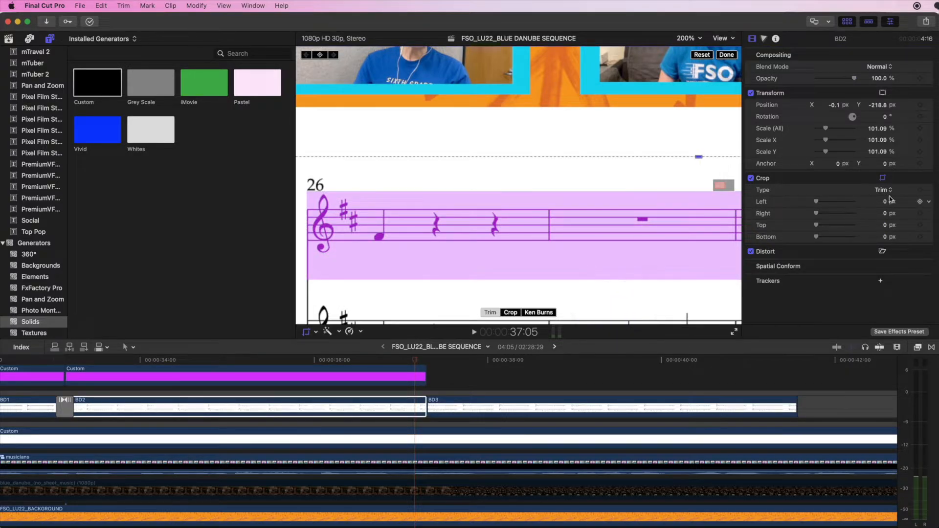
click(888, 228)
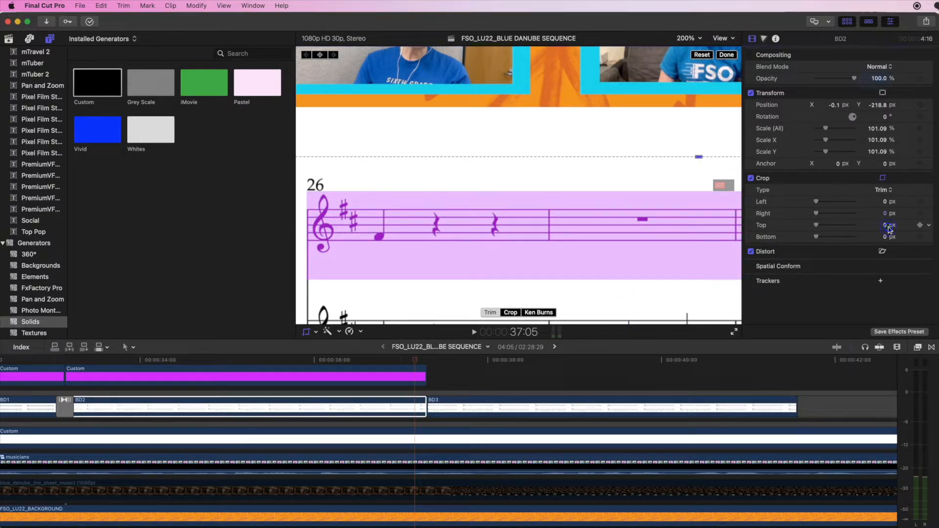
click(303, 359)
click(323, 384)
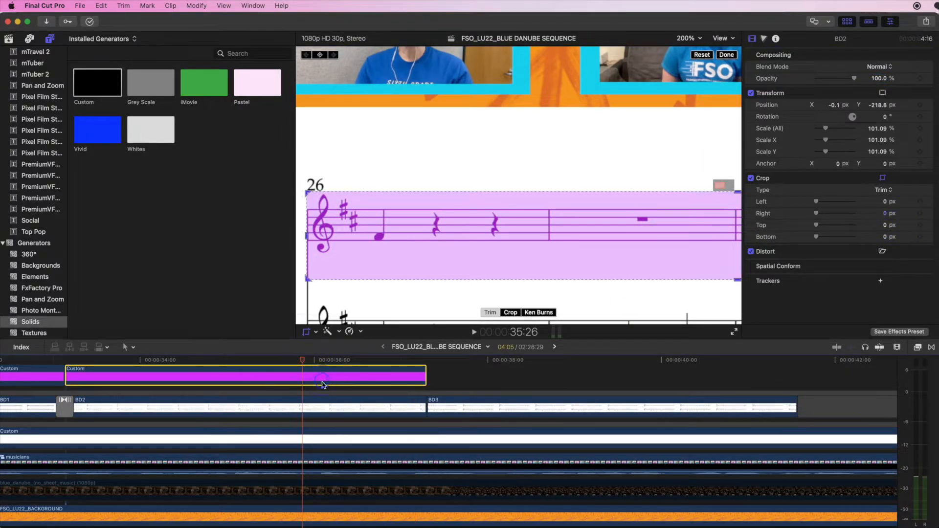
click(880, 226)
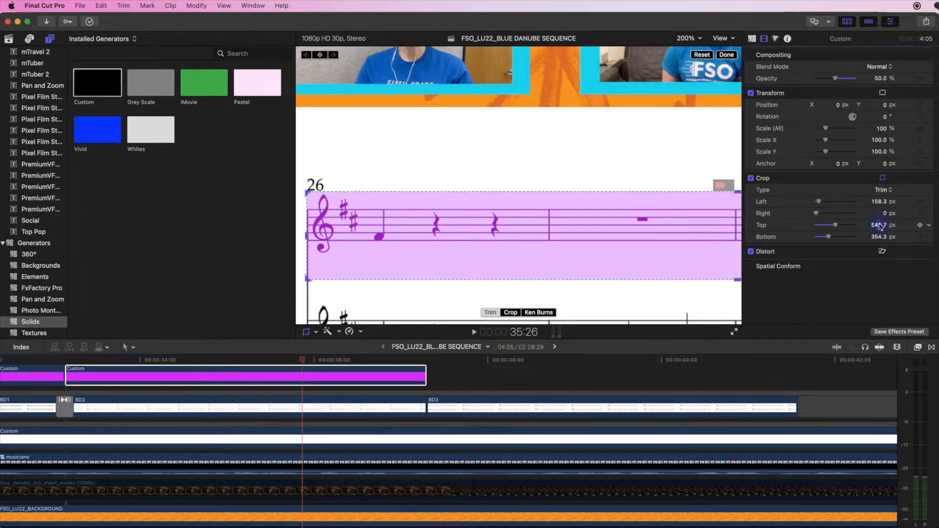
click(296, 360)
click(405, 278)
key(super+minus)
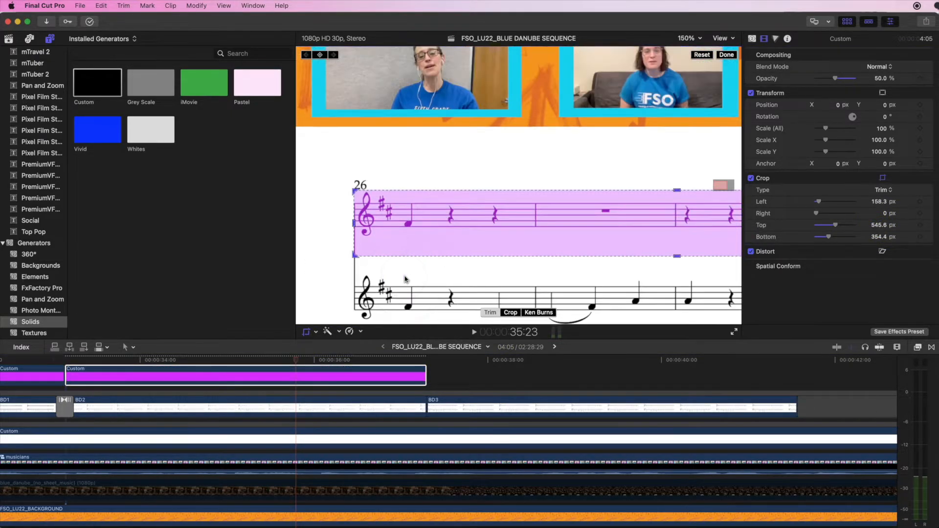
At 33:04, collapse the magenta solid by cropping its right side to about 1762 px, and add a crop keyframe there.
click(67, 360)
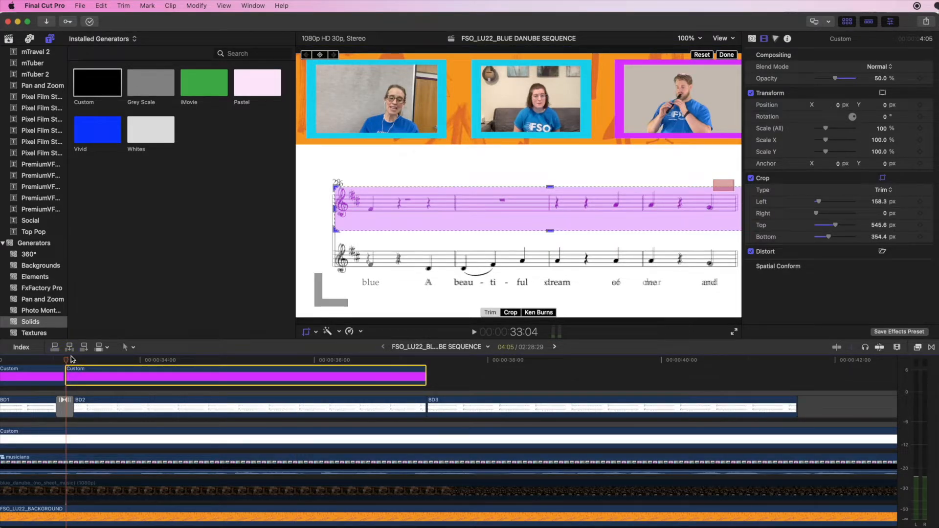
click(713, 305)
key(super+minus)
click(397, 383)
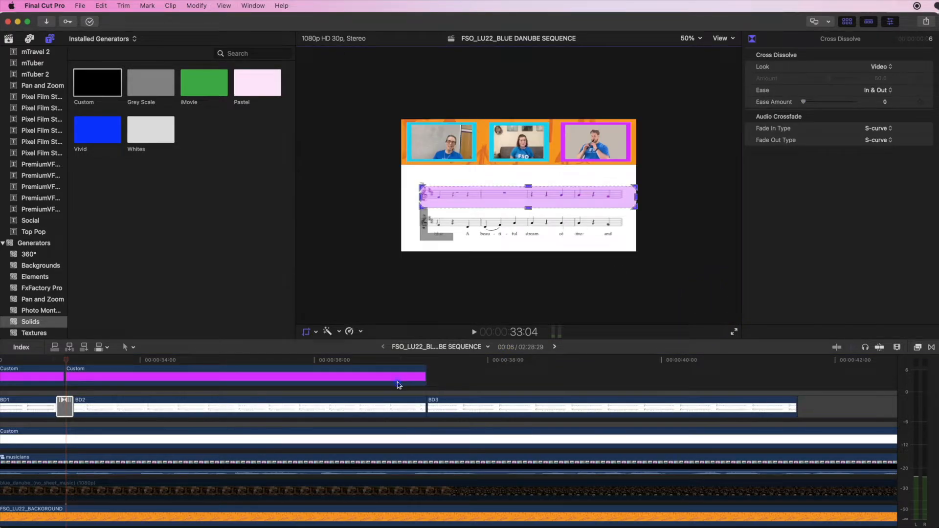
click(397, 384)
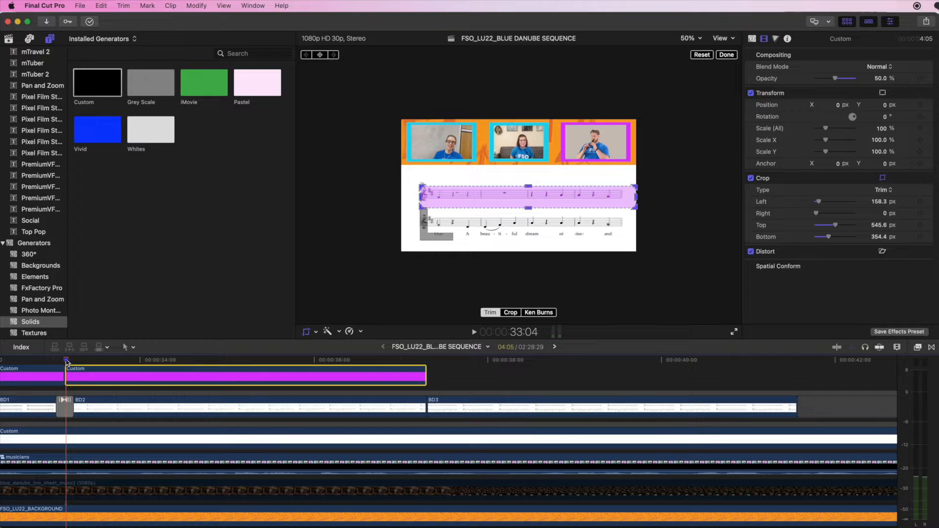
drag(67, 360, 65, 361)
key(Right)
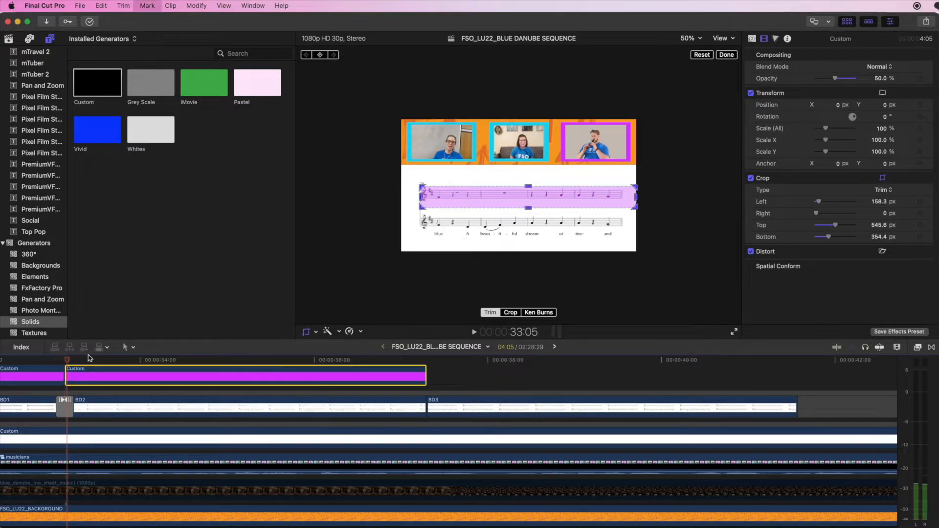
key(Left)
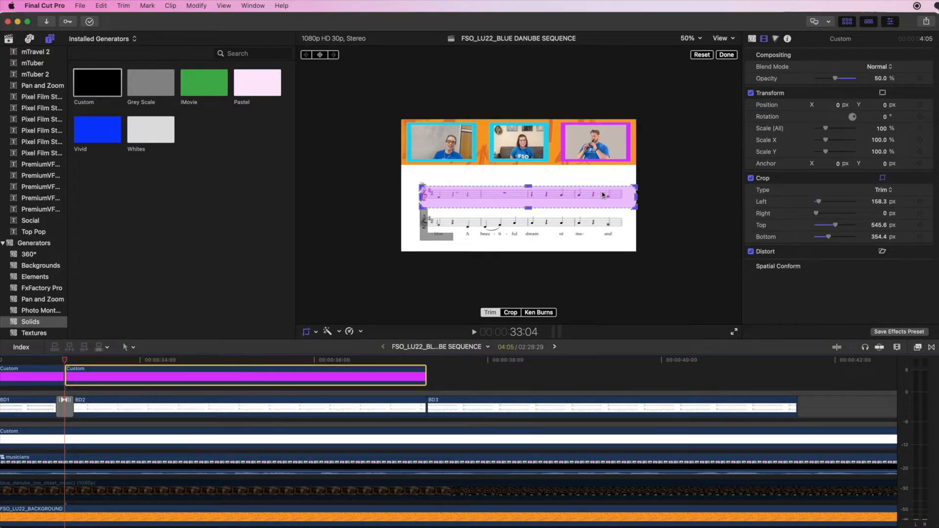
drag(637, 200, 285, 198)
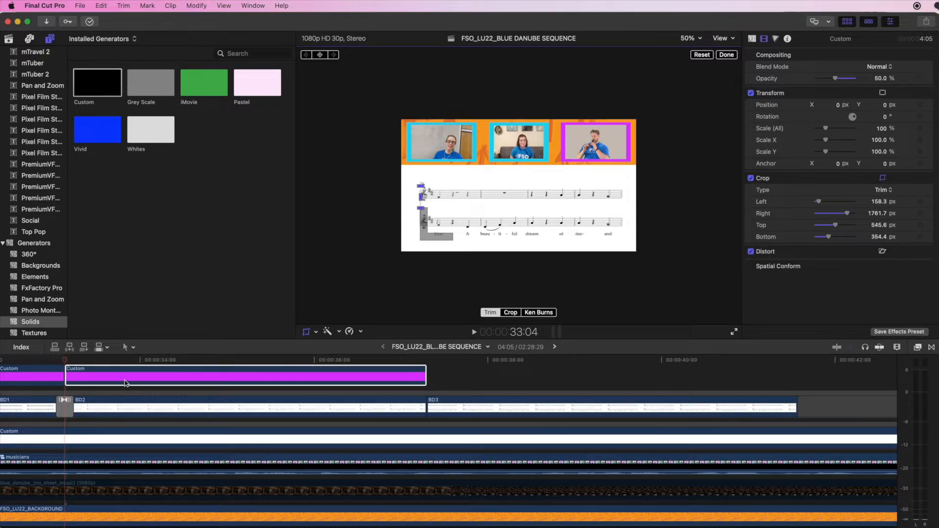
click(320, 55)
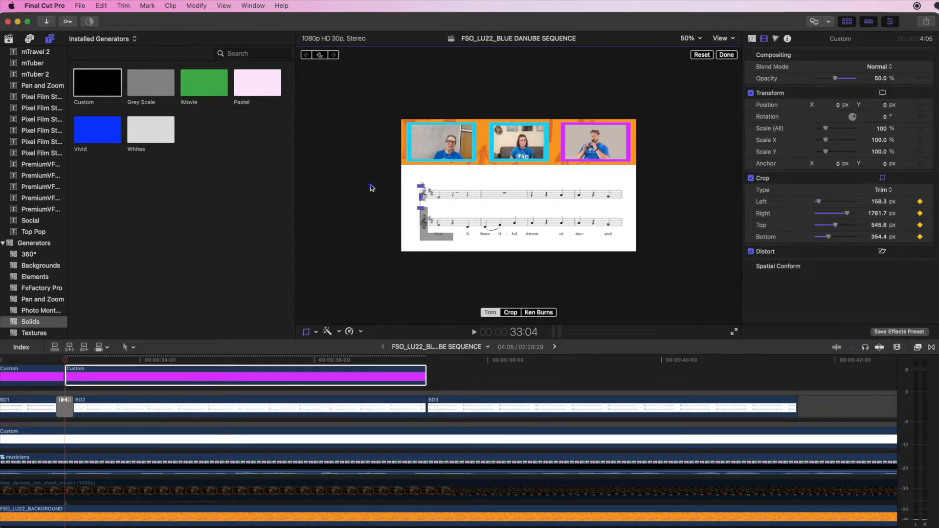
At 34:12, extend the magenta solid to the end of BD2's first measure by changing its right crop to about 1267 px.
key(super+equal)
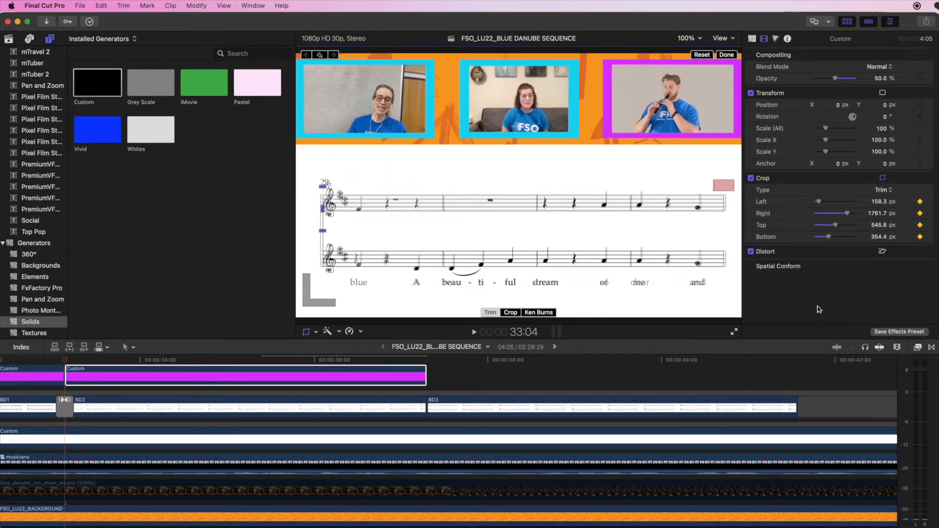
key(super+minus)
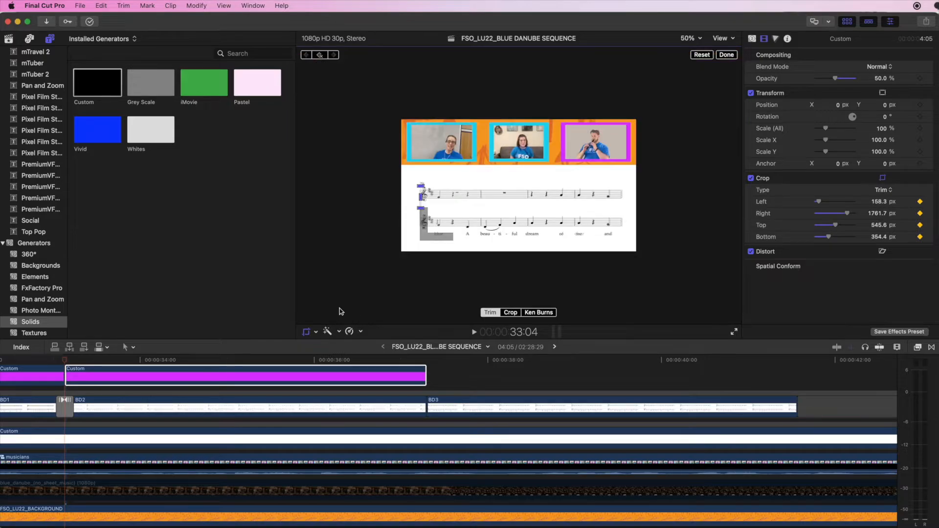
click(67, 363)
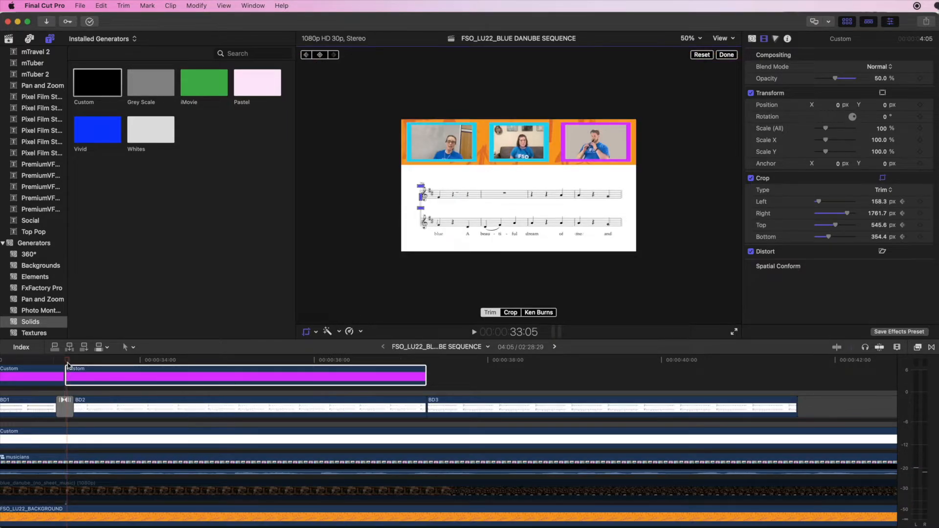
key(space)
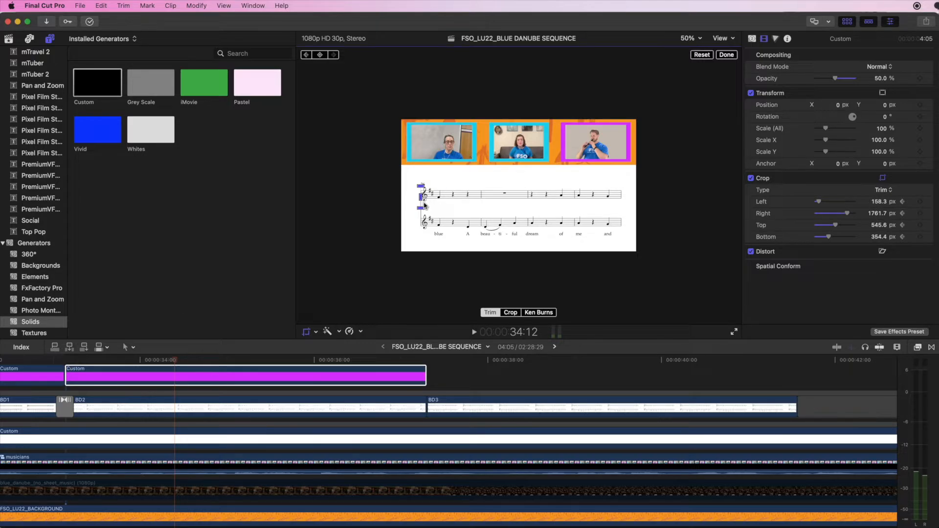
drag(421, 199, 482, 200)
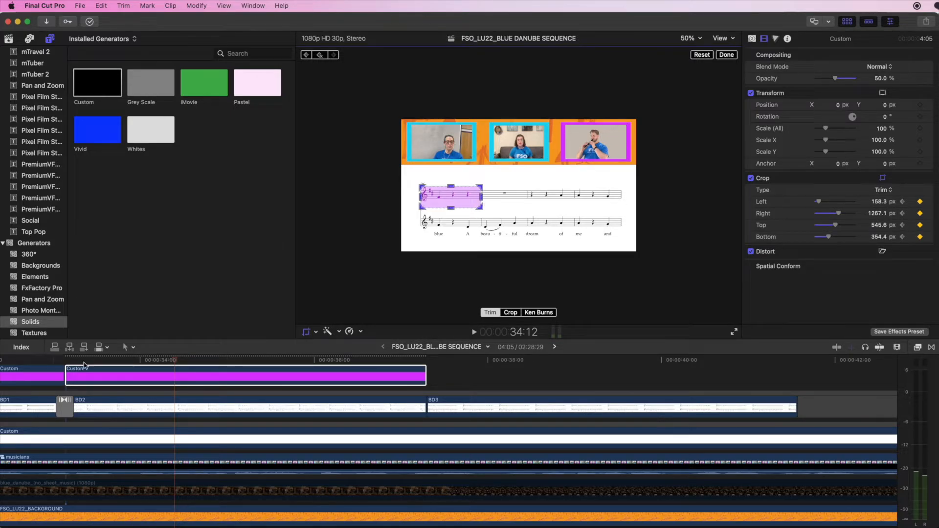
Play back the magenta highlight over BD2's first measure and step back through its crop keyframes.
click(66, 361)
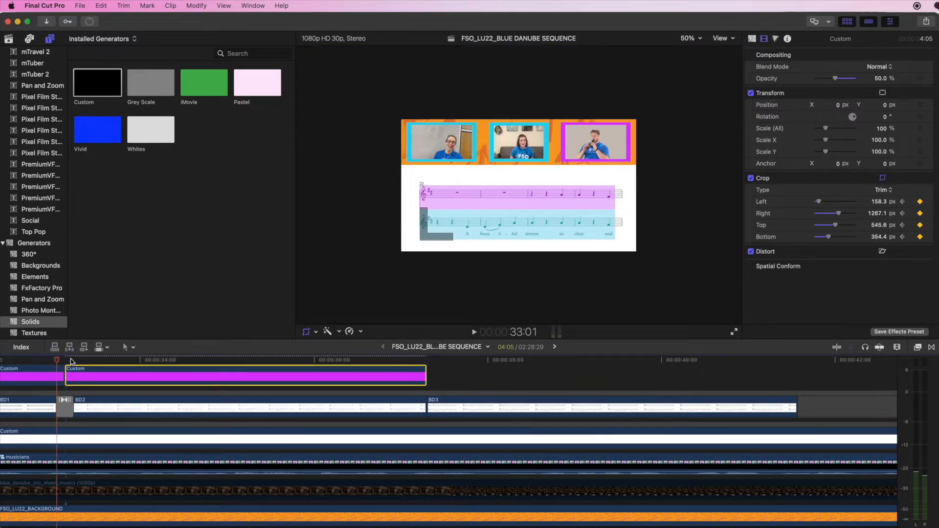
key(space)
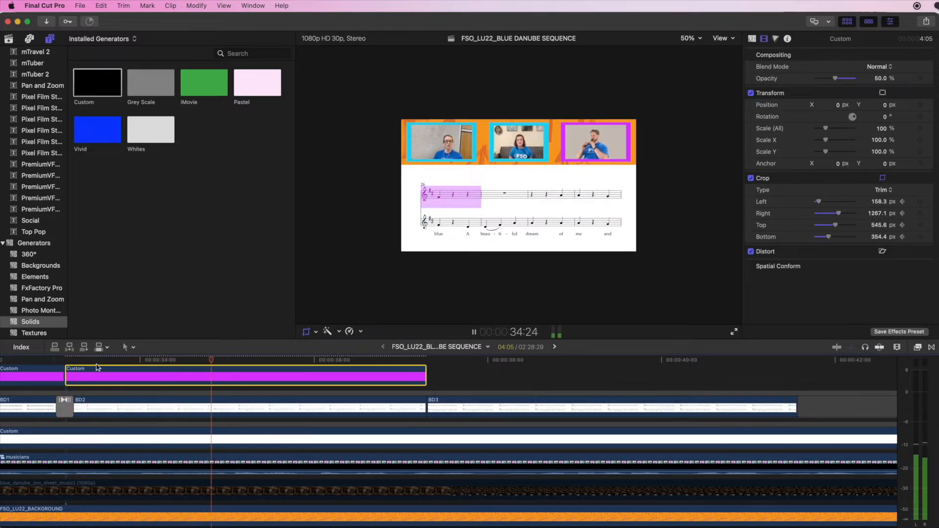
key(space)
click(147, 360)
key(space)
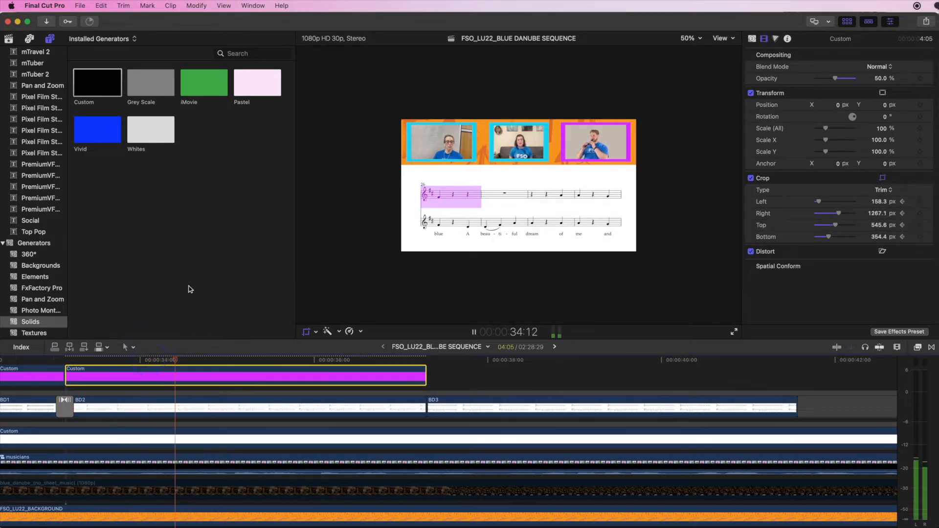
key(space)
click(311, 237)
key(Down)
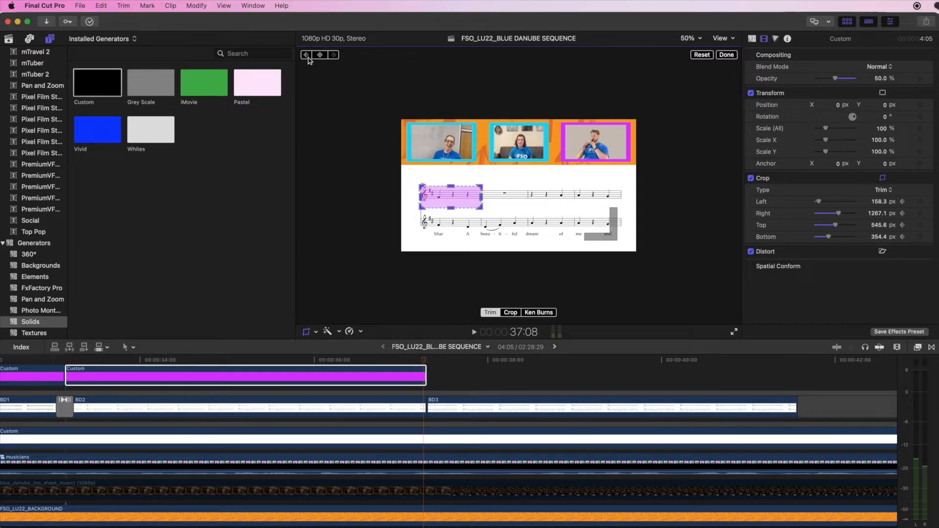
click(307, 54)
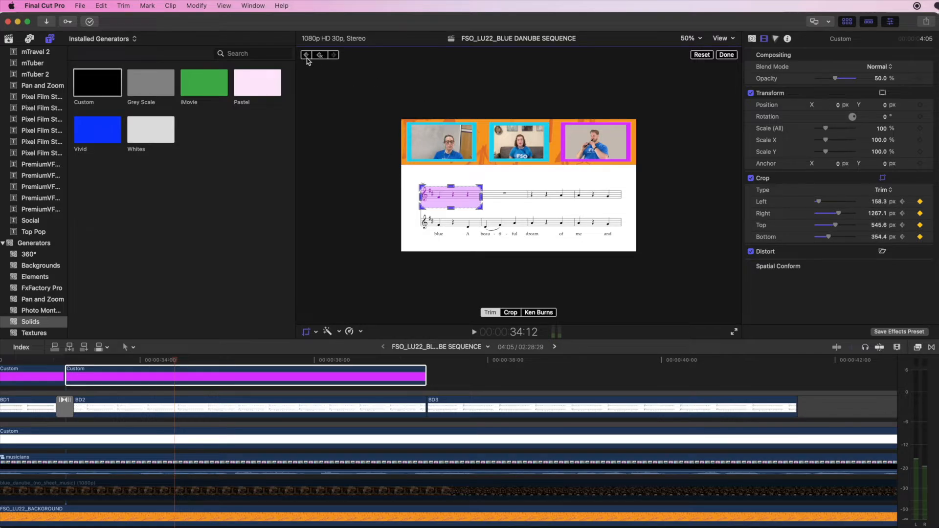
click(307, 55)
At 35:08, extend the magenta solid across BD2's second measure, with its right crop at about 883 px.
click(334, 54)
key(space)
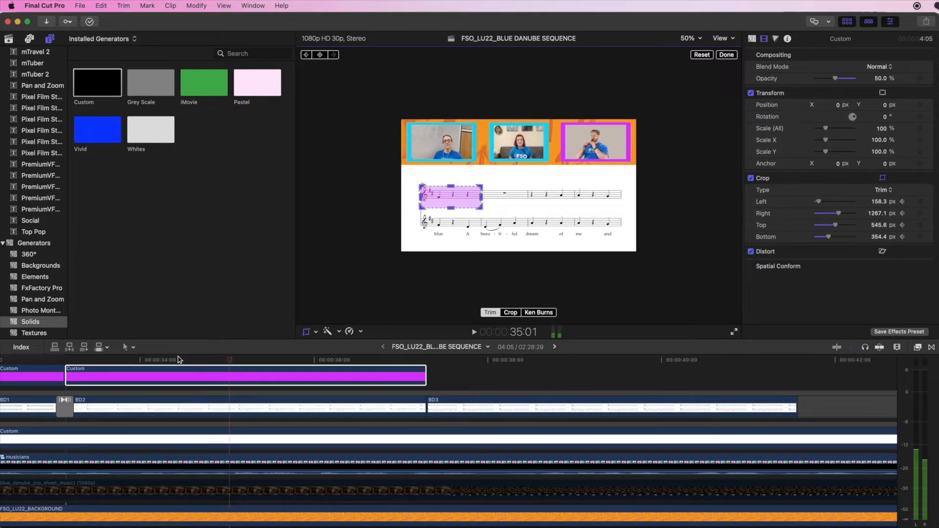
key(space)
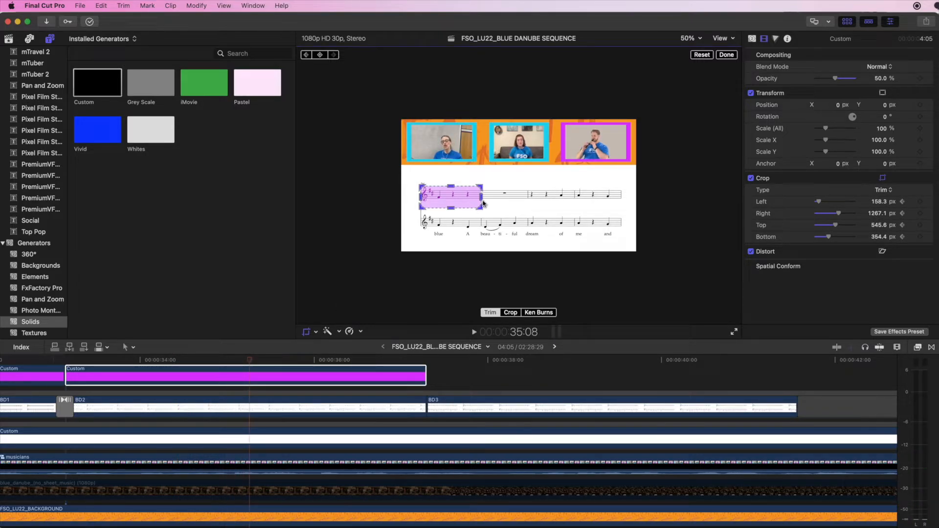
drag(482, 201, 528, 200)
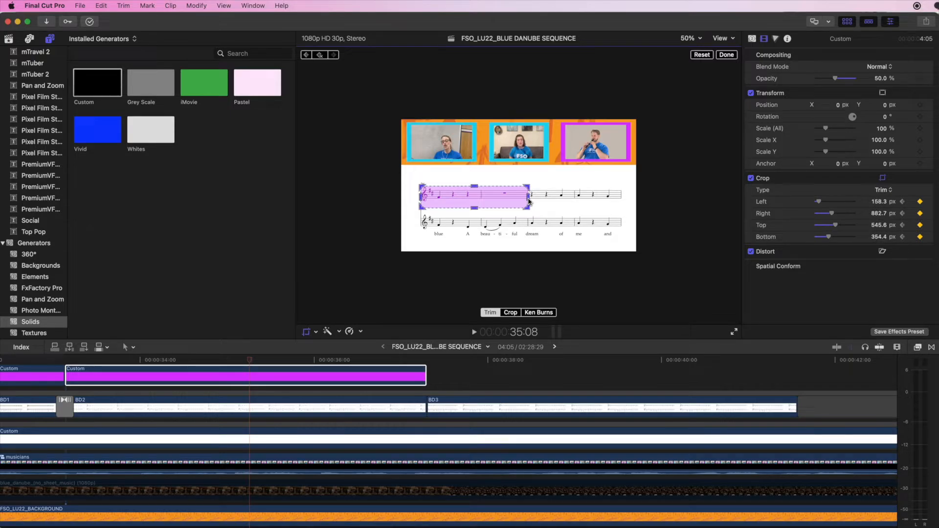
At 35:27, extend the magenta solid over the first rest of BD2's third measure, with its right crop at about 771 px.
key(Right)
key(Right)
key(Right)
key(Right)
key(Right)
key(Right)
key(Right)
key(Right)
key(Right)
key(Right)
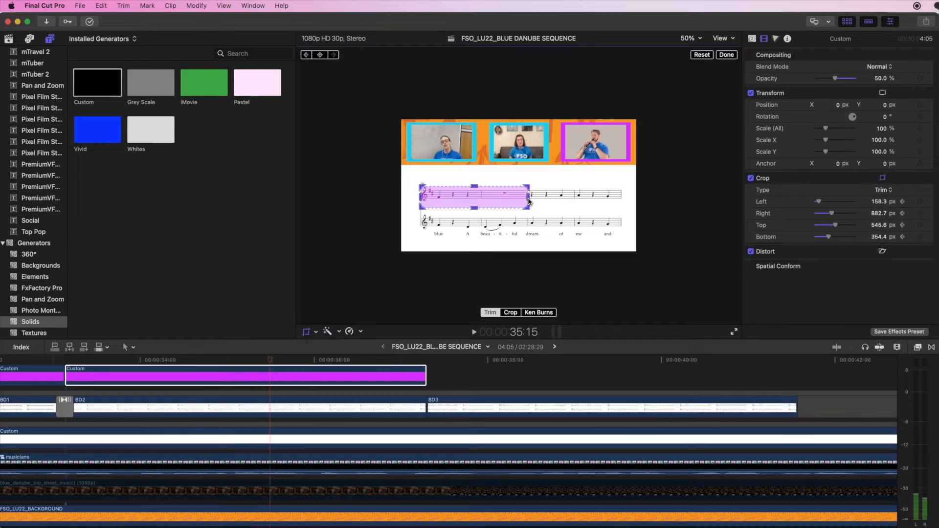
key(Right)
key(Right)
key(Right)
key(Right)
key(Right)
key(Right)
key(Right)
key(Right)
key(Right)
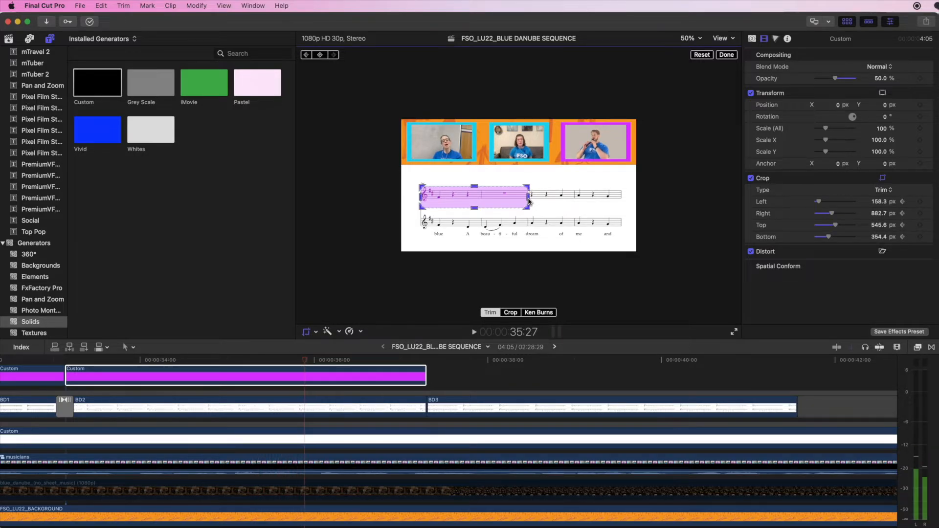
drag(529, 201, 542, 201)
At 36:13, extend the magenta solid to the end of BD2's third measure, with its right crop at about 505 px.
key(Right)
key(Right)
key(Right)
key(Right)
key(Right)
key(Right)
key(Right)
key(Right)
key(Right)
key(Right)
key(Right)
key(Right)
key(Right)
key(Right)
key(Right)
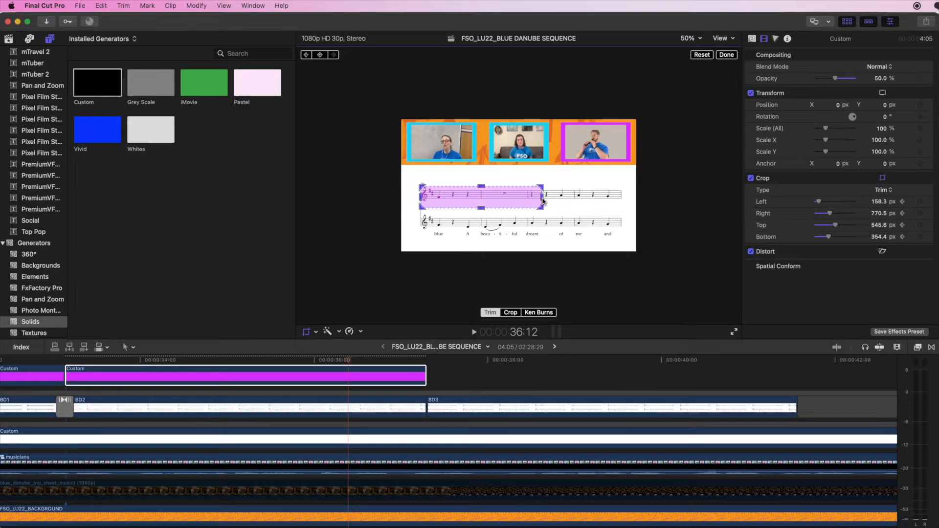
key(space)
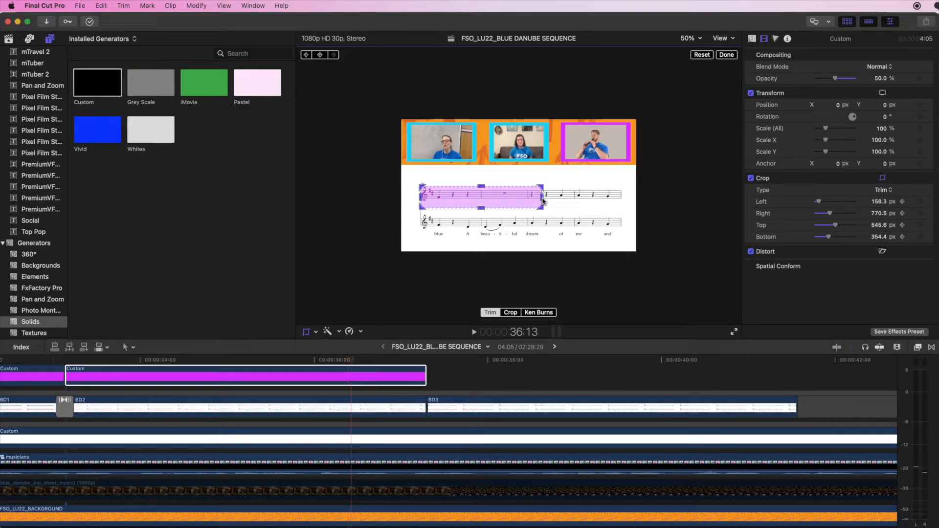
key(Left)
key(Left)
key(Left)
key(Left)
key(Left)
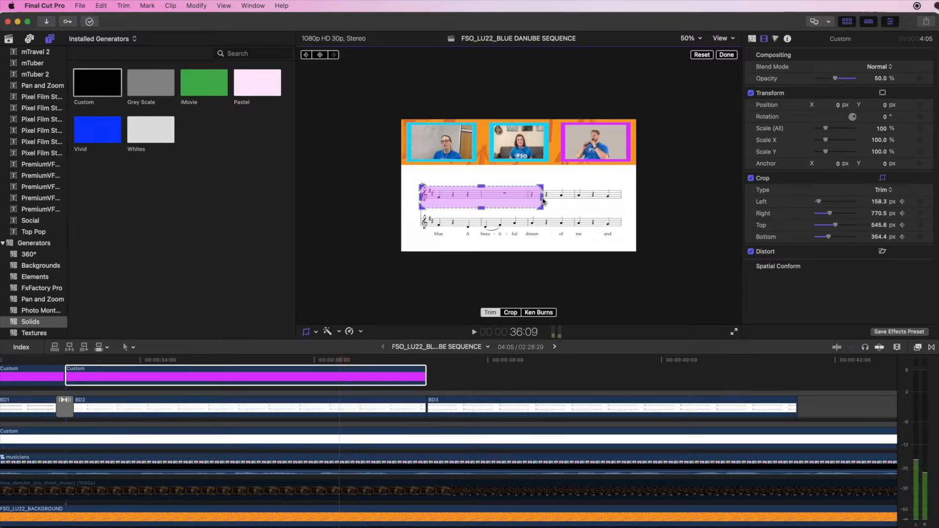
key(Right)
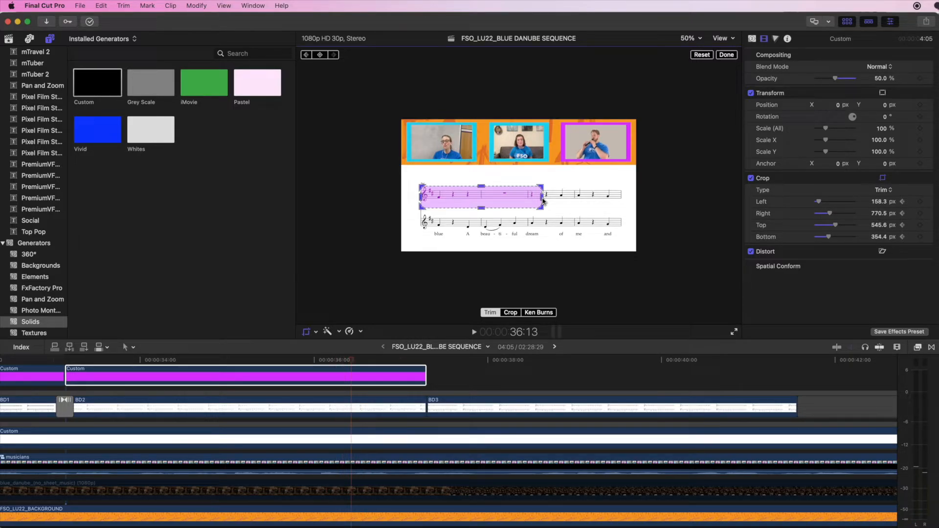
drag(543, 200, 576, 197)
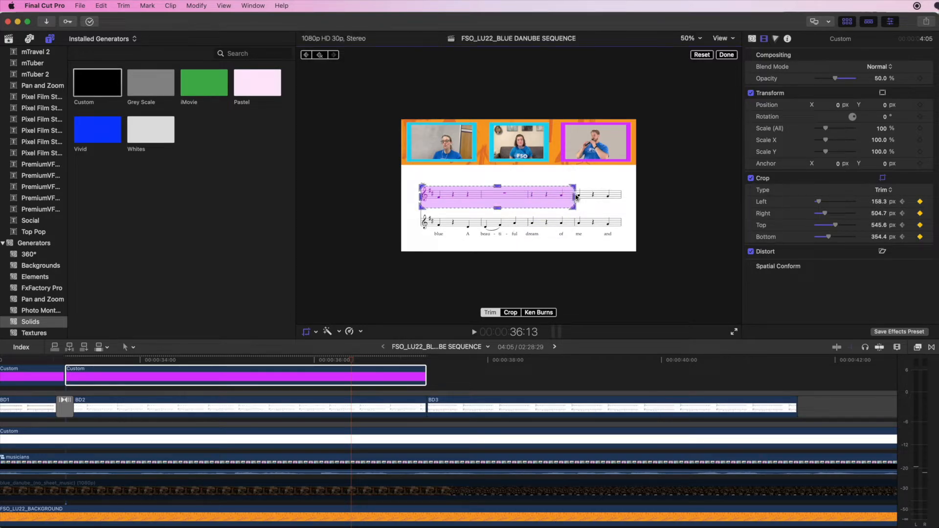
At 36:24, extend the magenta solid over the first note of BD2's last measure, with its right crop at about 386 px.
key(Right)
key(Right)
key(Right)
key(Right)
key(Right)
key(Right)
key(Right)
key(Right)
key(Right)
key(Right)
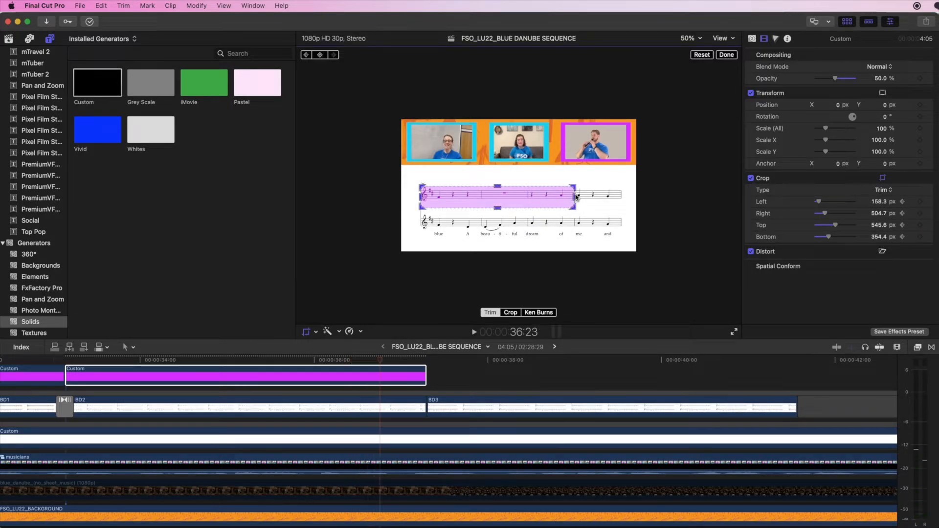
key(Right)
drag(575, 197, 589, 198)
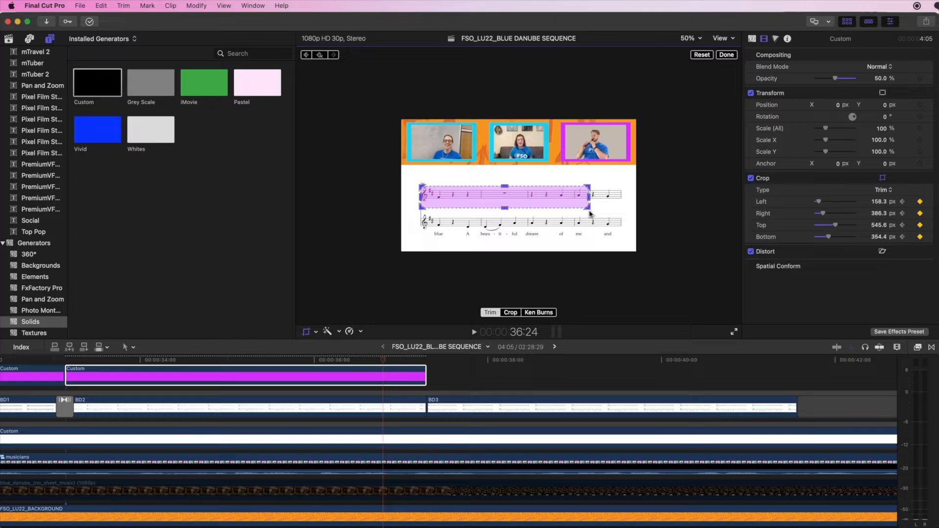
At 37:08, the end of BD2, extend the magenta solid to the final barline, with its right crop at about 121 px.
key(space)
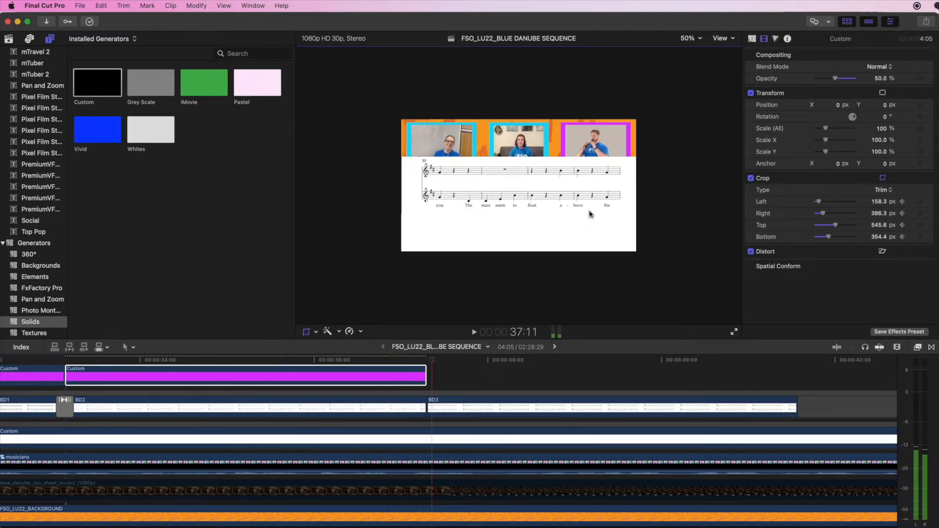
key(space)
key(Left)
key(Left)
key(Left)
key(Left)
key(Left)
key(shift+c)
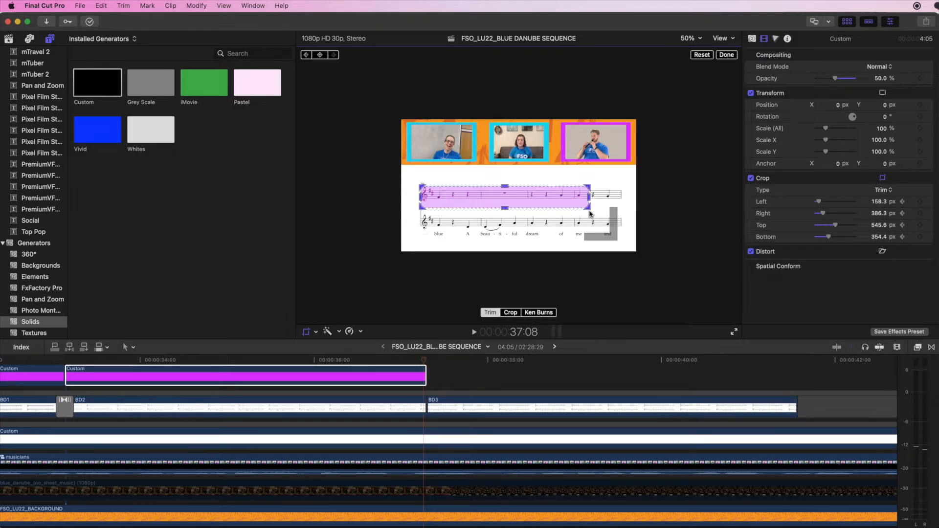
drag(589, 199, 623, 198)
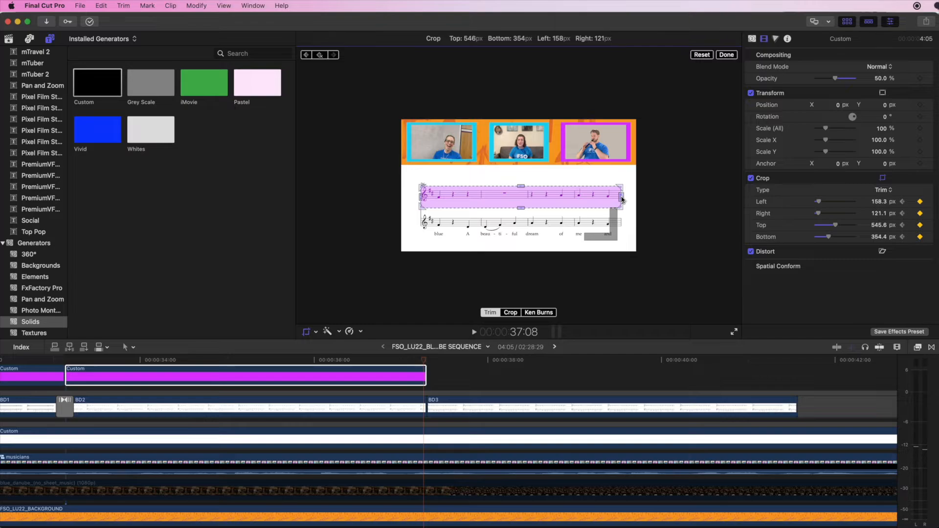
drag(622, 199, 623, 199)
Play back the last measure's highlight and the whole BD2 section to check the magenta solid's timing.
click(367, 360)
key(space)
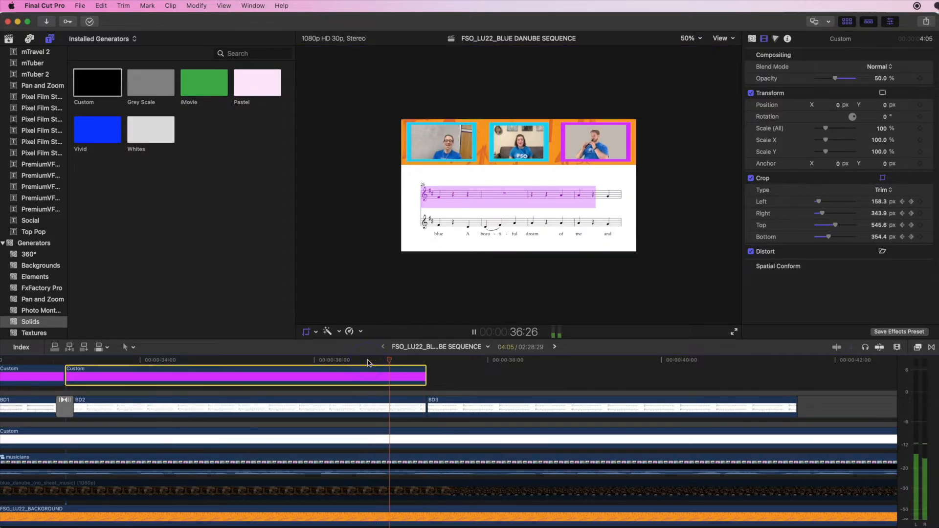
key(space)
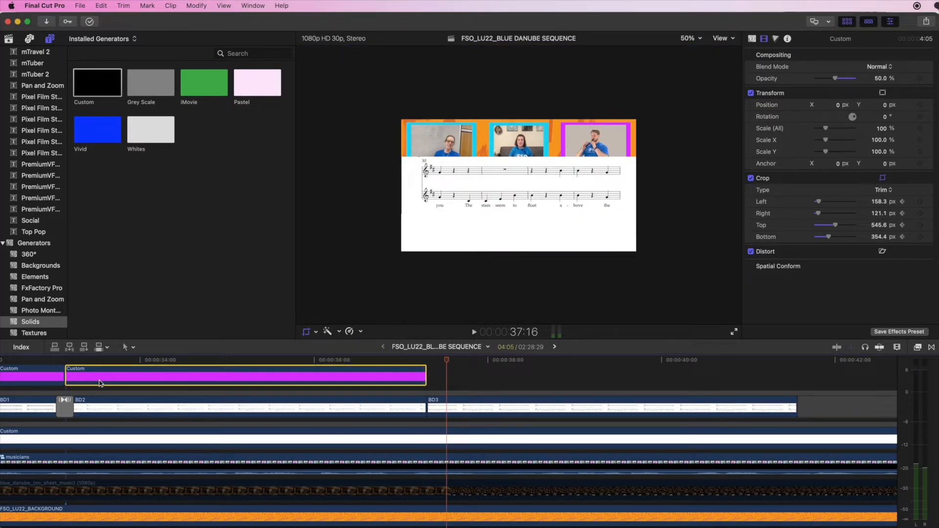
click(67, 362)
key(space)
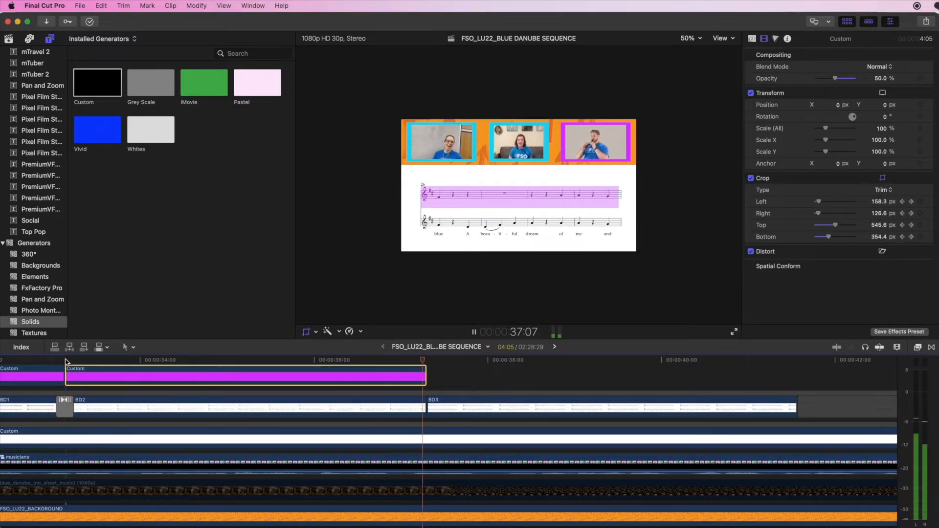
key(space)
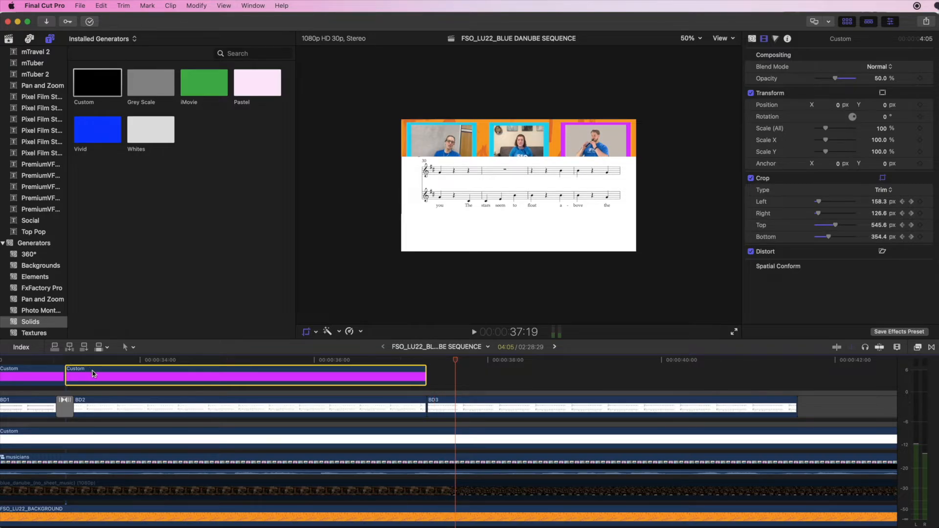
Paste a copy of BD2's magenta solid as a connected clip above the original, starting at 33:04.
click(83, 364)
scroll(112, 401, up, 3)
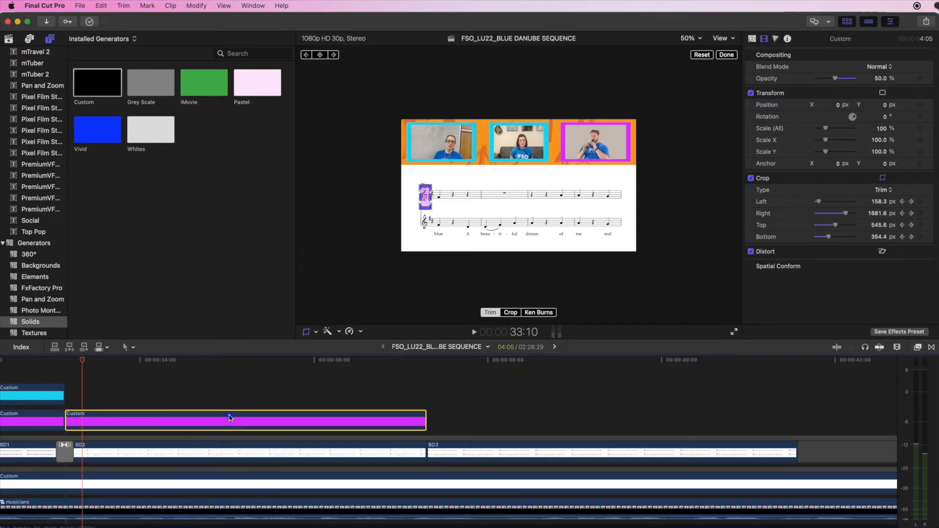
drag(65, 362, 66, 361)
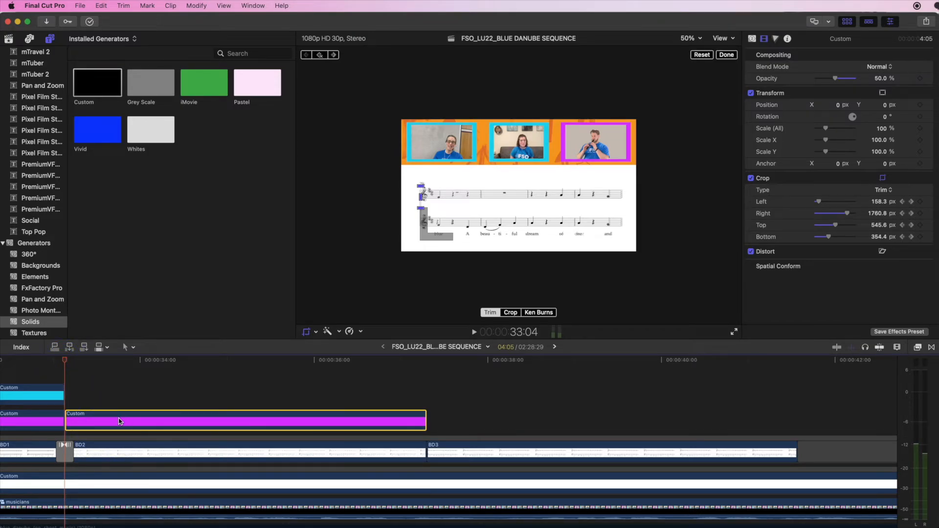
key(alt+v)
Use Transform to move the upper copy of the magenta solid down about 181 px onto BD2's lower staff.
key(space)
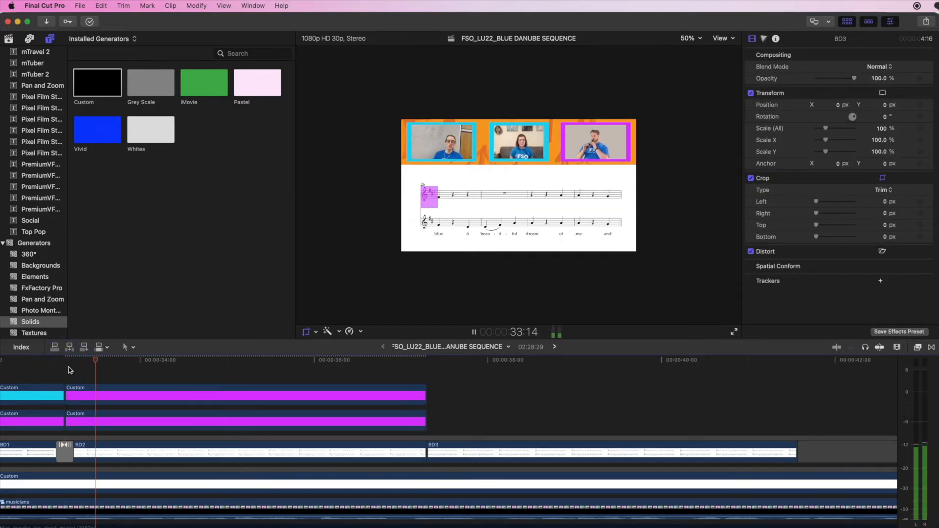
key(space)
key(shift+c)
click(208, 392)
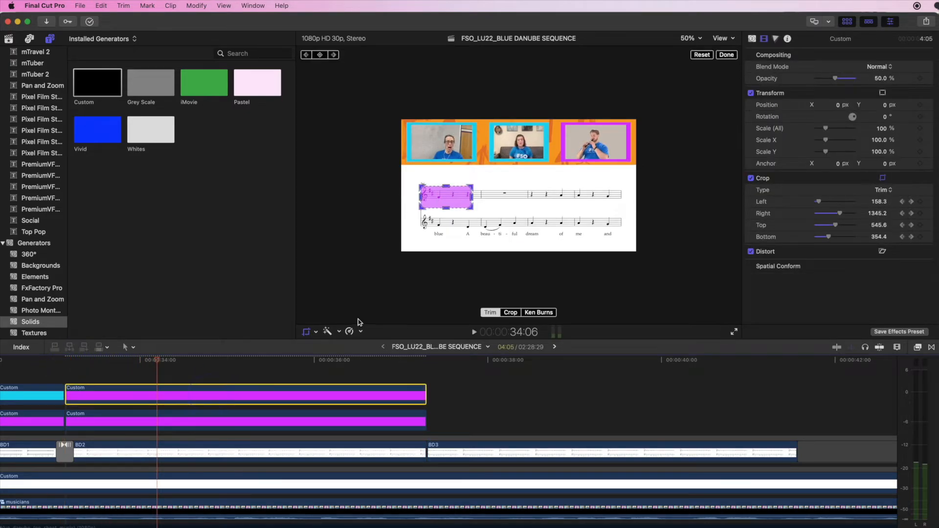
click(316, 332)
click(333, 400)
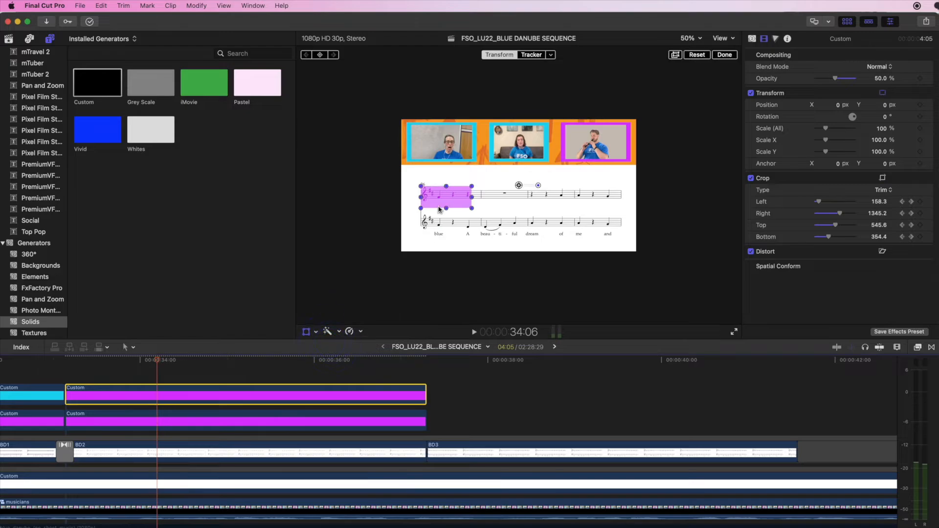
drag(443, 205, 449, 225)
key(super+equal)
key(super+equal)
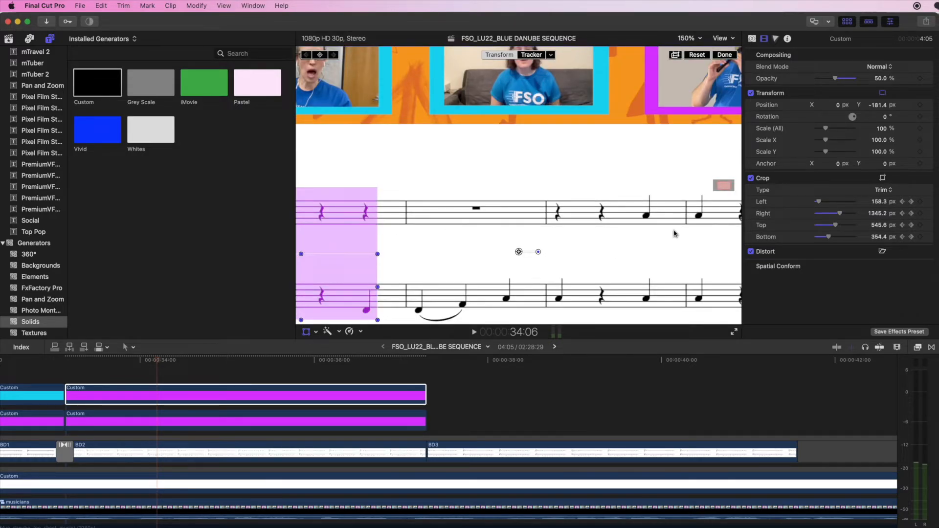
Fine-tune the upper magenta solid's vertical position to about -180.6 px so it meets the highlight on the upper staff.
drag(724, 188, 688, 210)
drag(423, 238, 421, 220)
mouse_move(421, 220)
mouse_down()
mouse_move(424, 159)
mouse_move(425, 230)
mouse_up()
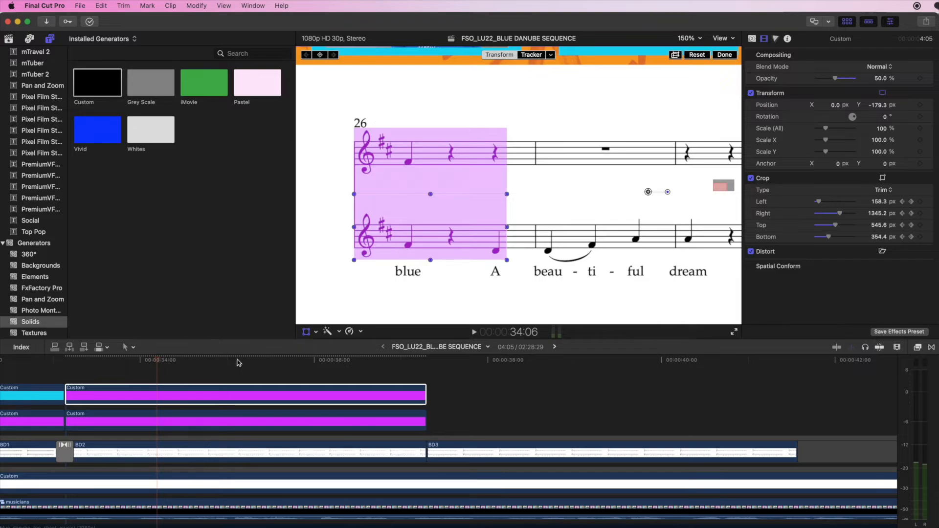
click(306, 332)
click(307, 332)
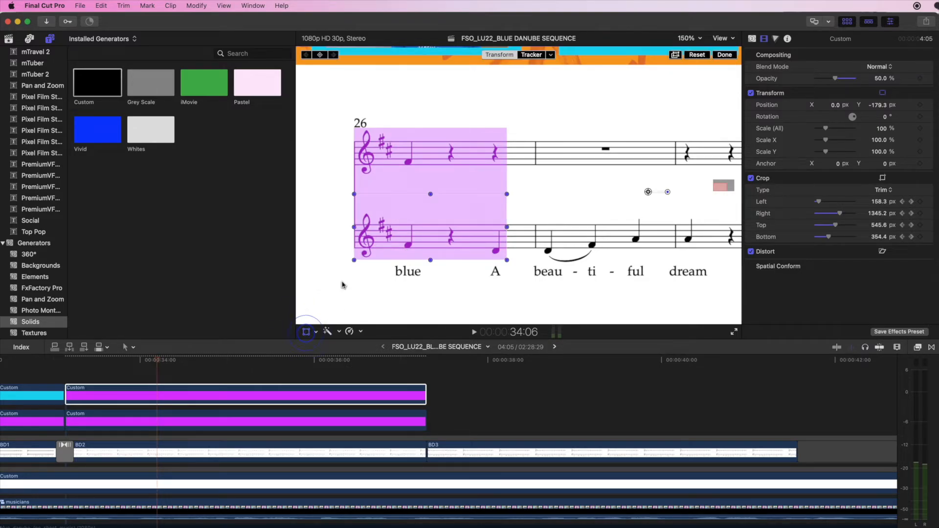
mouse_move(408, 240)
mouse_down()
mouse_move(407, 250)
mouse_move(408, 241)
mouse_up()
click(307, 333)
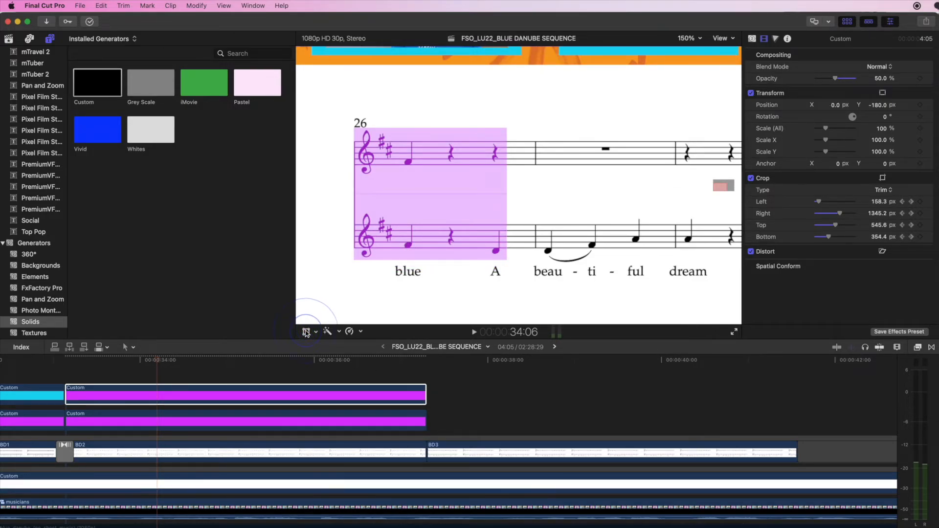
click(306, 332)
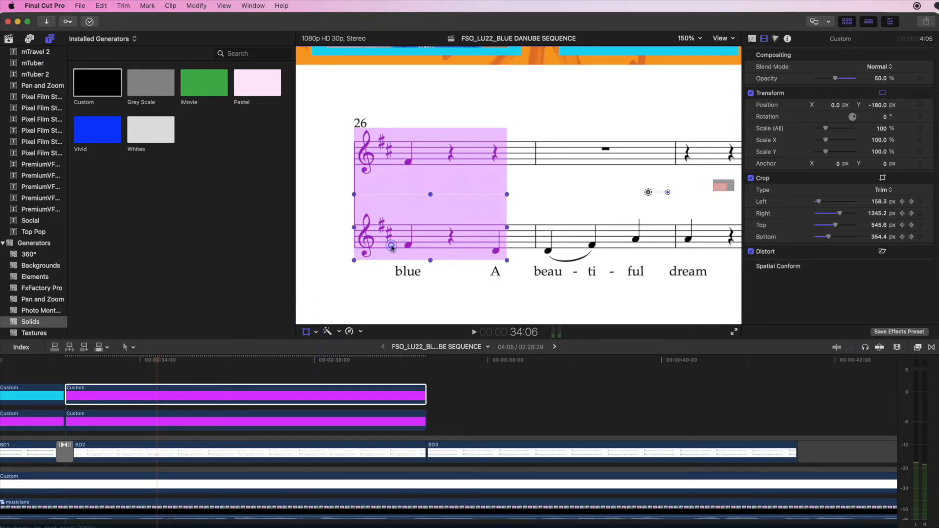
drag(392, 247, 391, 247)
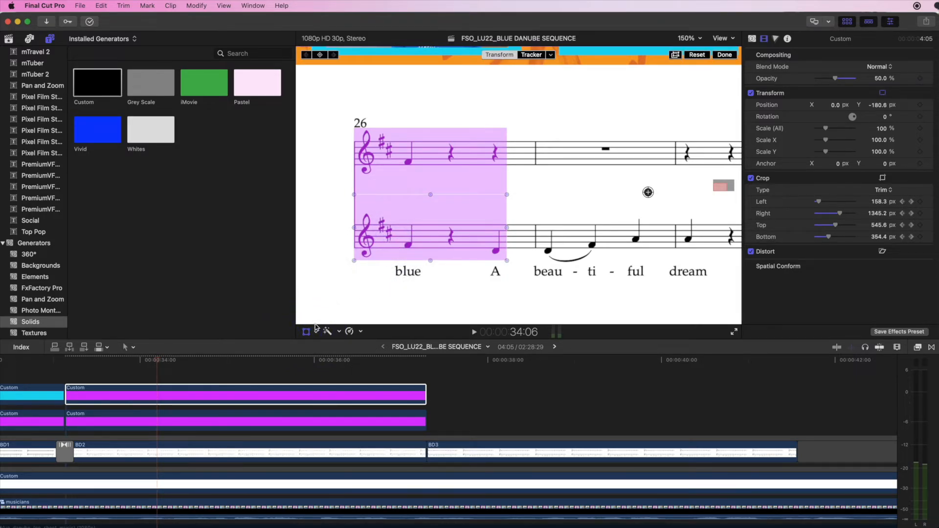
click(307, 332)
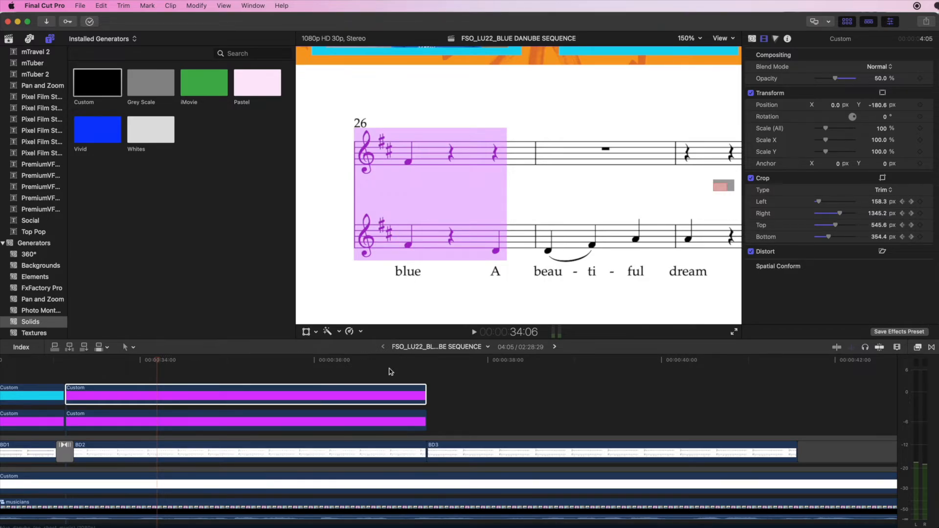
At 34:06, extend the upper copy's lower edge over the lyrics, with its bottom crop at about 299.8 px.
click(316, 395)
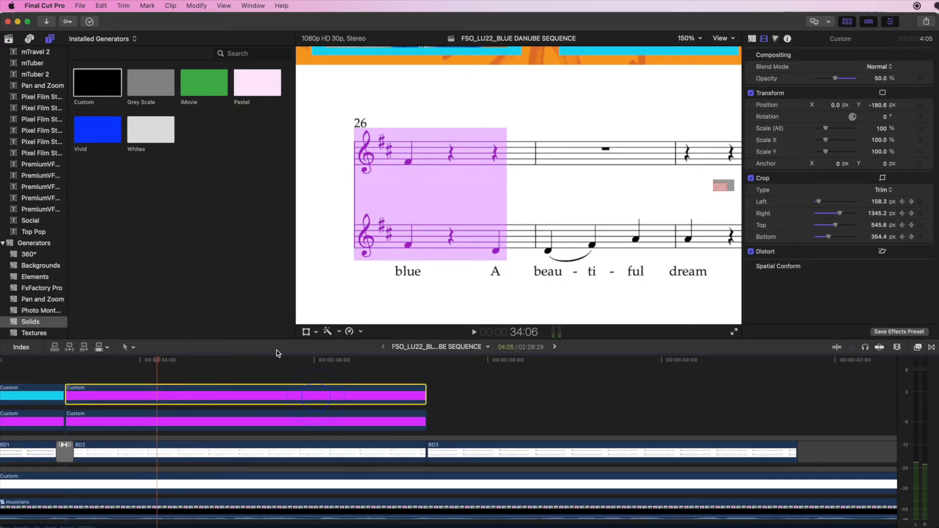
click(306, 333)
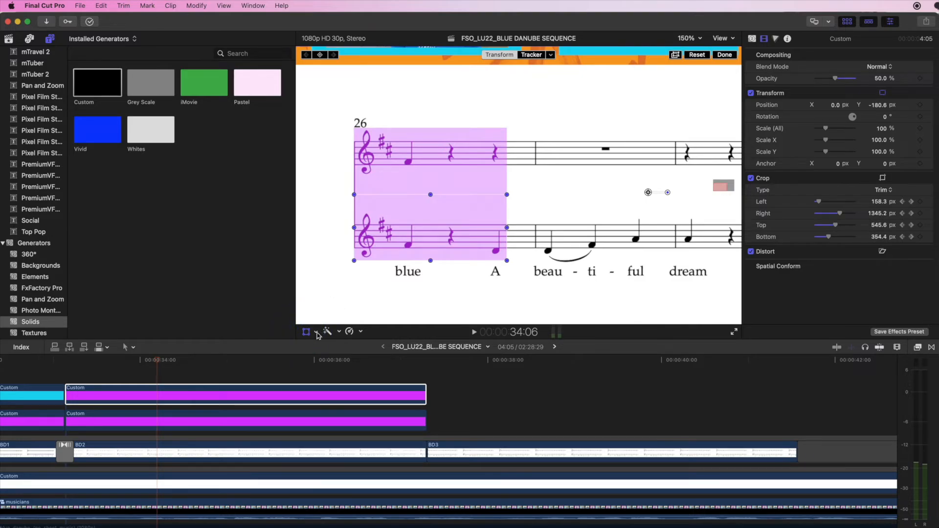
click(317, 333)
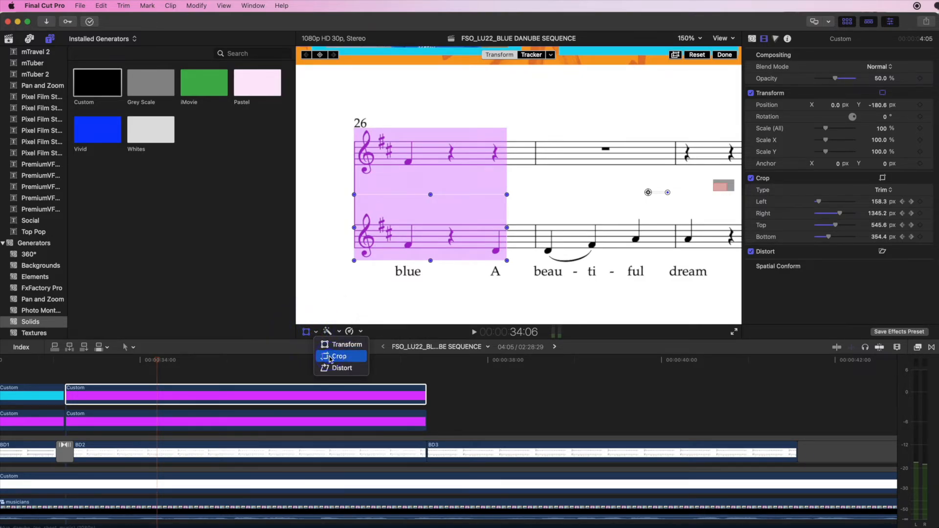
click(330, 359)
drag(430, 260, 428, 282)
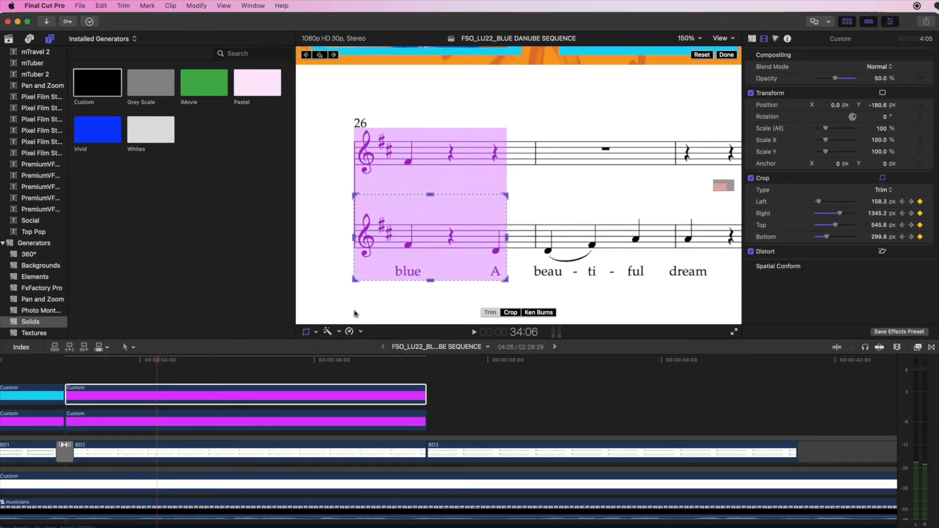
Step through the crop keyframes of both magenta solids and scrub to 34:04 to examine the lower highlight's bottom edge.
click(327, 398)
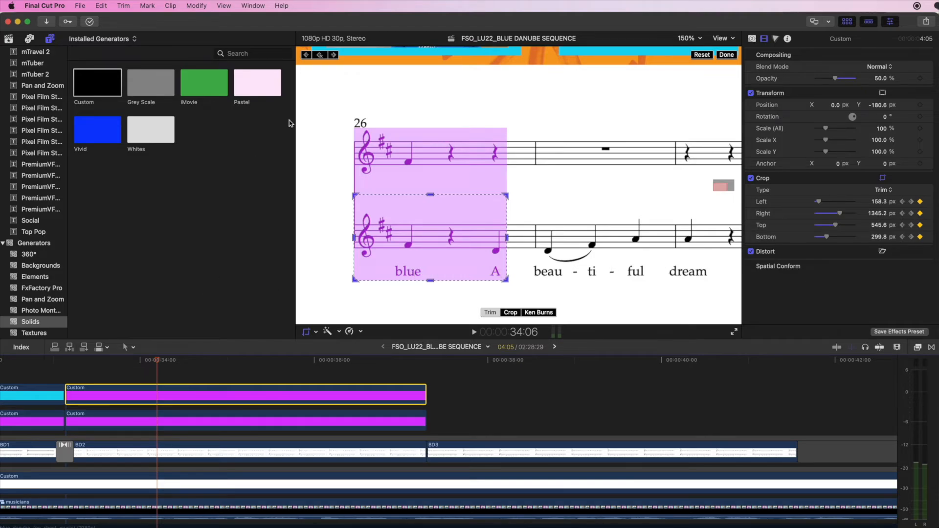
click(306, 56)
click(343, 57)
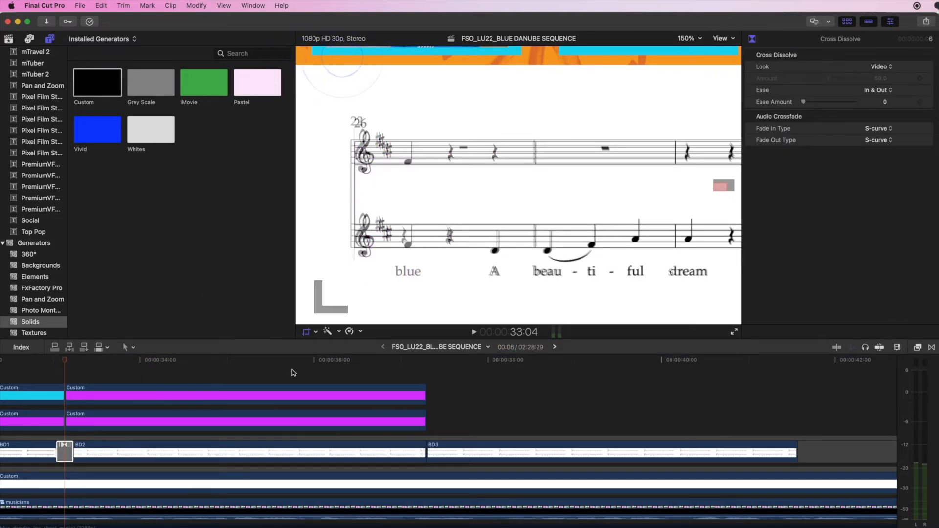
click(103, 363)
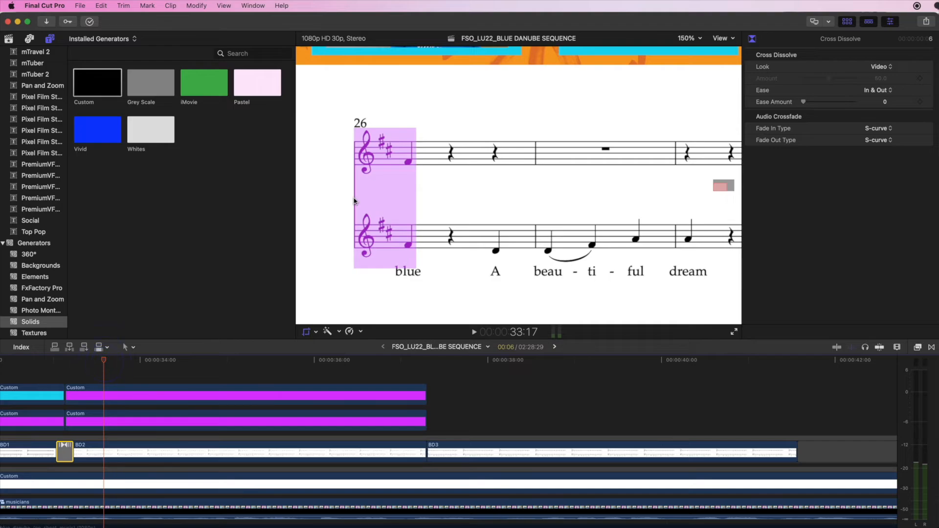
click(258, 421)
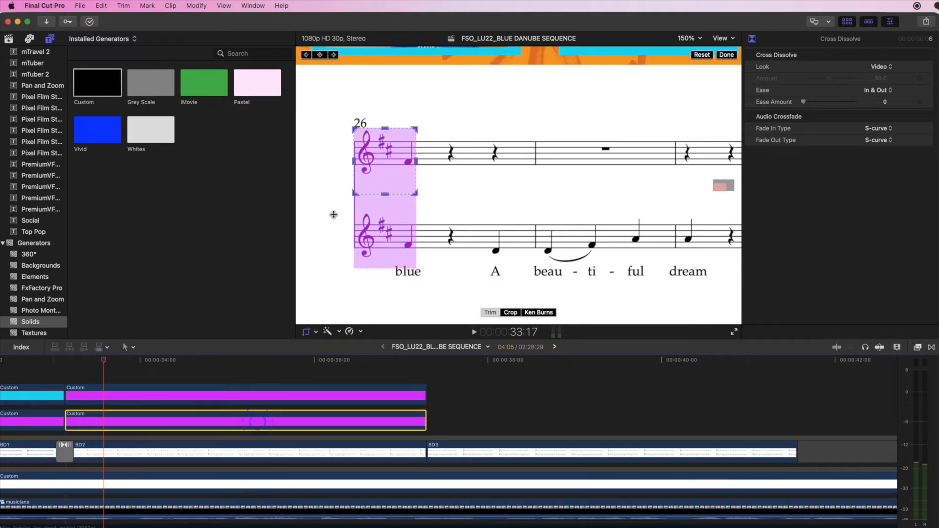
click(334, 55)
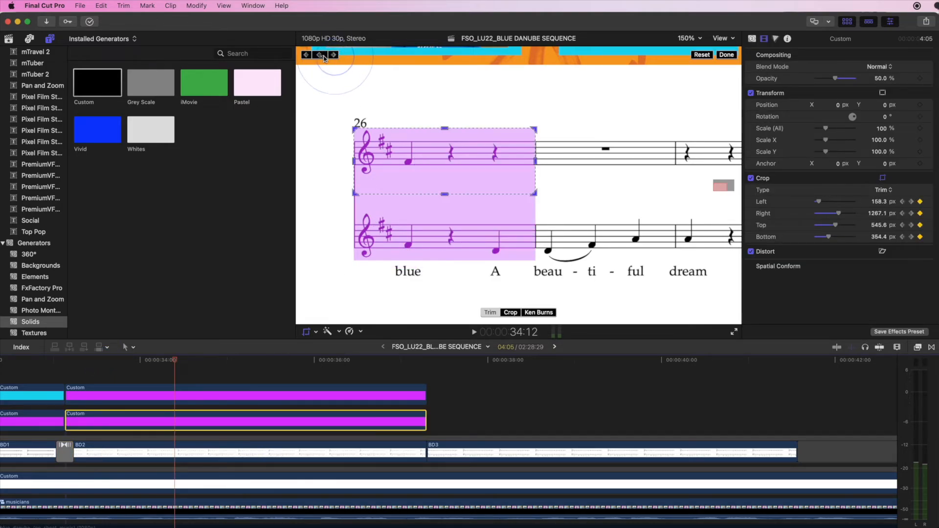
click(307, 55)
click(335, 57)
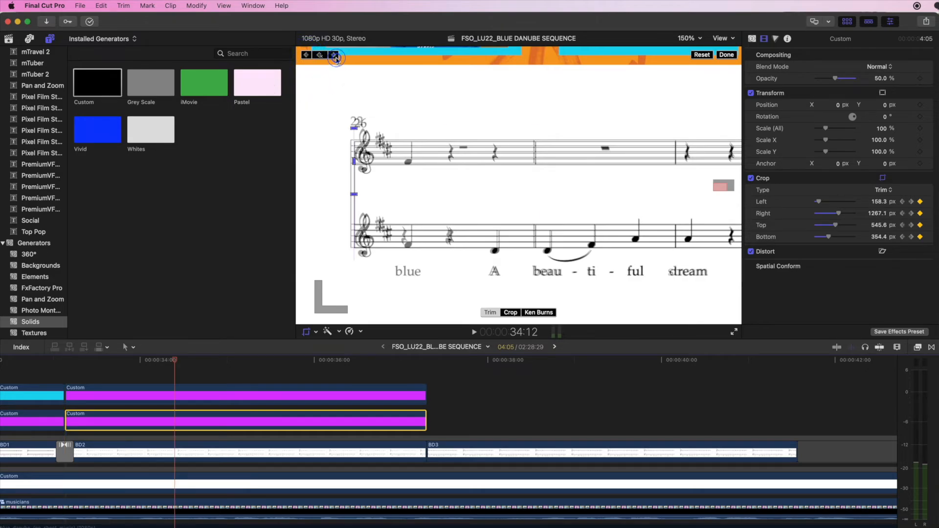
drag(170, 363, 152, 372)
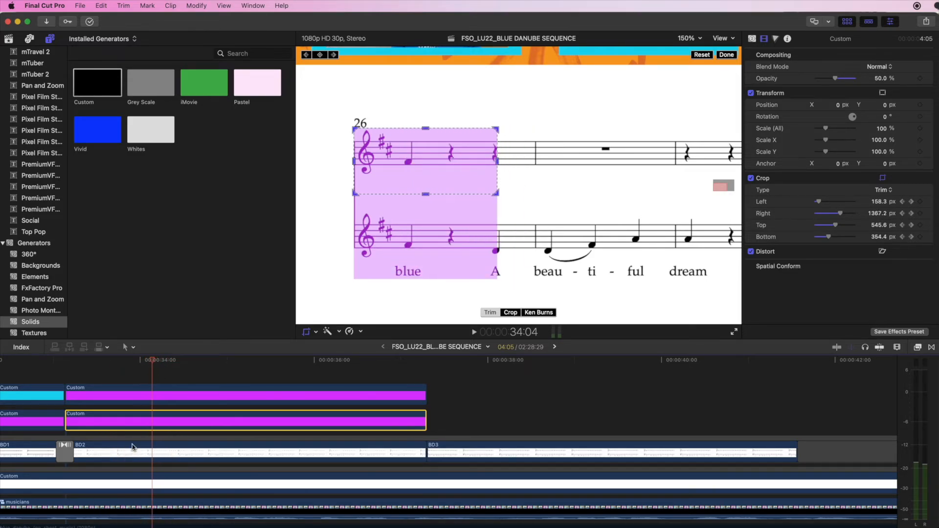
Show the video animation of the upper magenta solid and limit its Trim keyframes to Bottom.
click(143, 402)
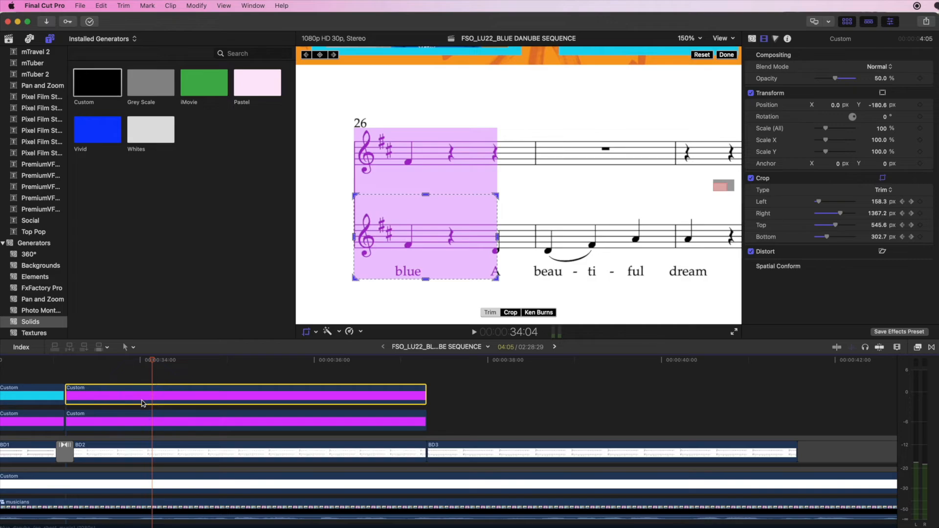
key(ctrl+v)
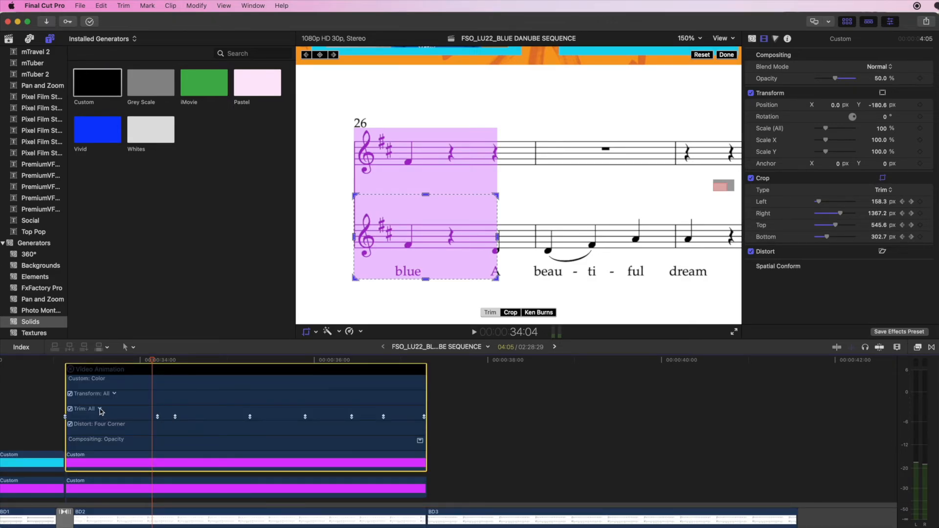
scroll(101, 411, left, 3)
scroll(100, 411, up, 1)
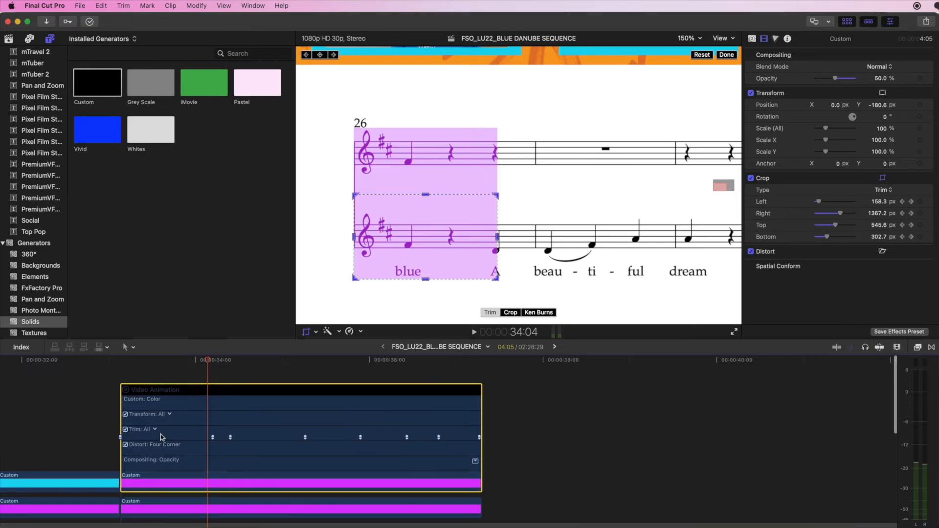
click(155, 430)
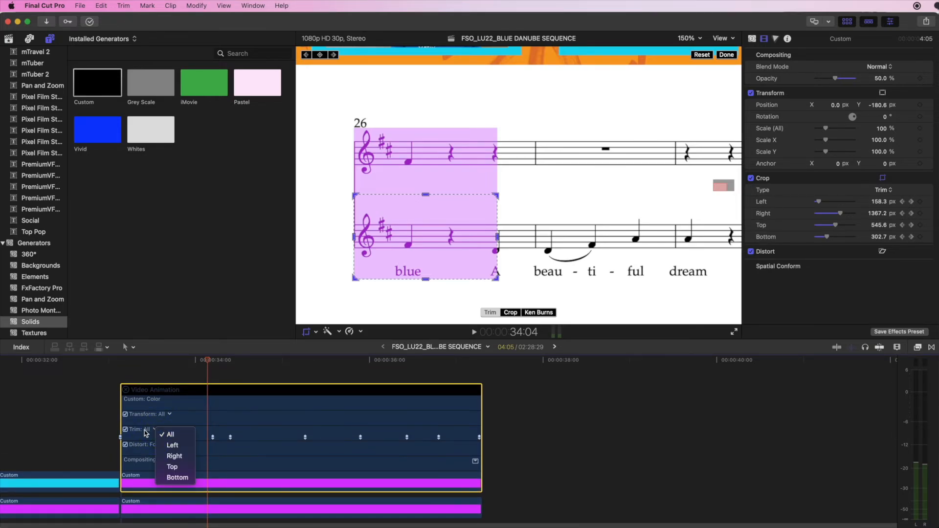
click(148, 431)
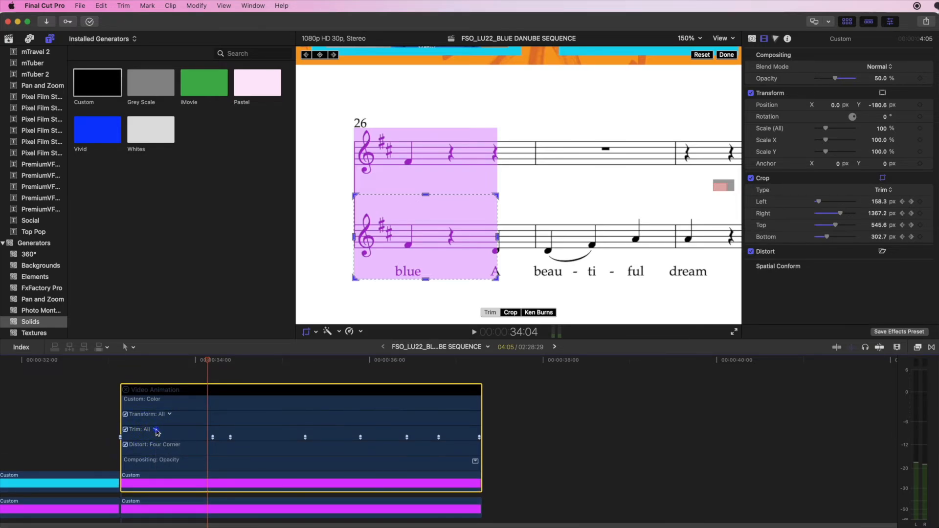
click(156, 430)
click(172, 479)
Delete all of the solid's Bottom trim keyframes, then extend its bottom crop to about 297.6 px over the lyrics.
click(121, 437)
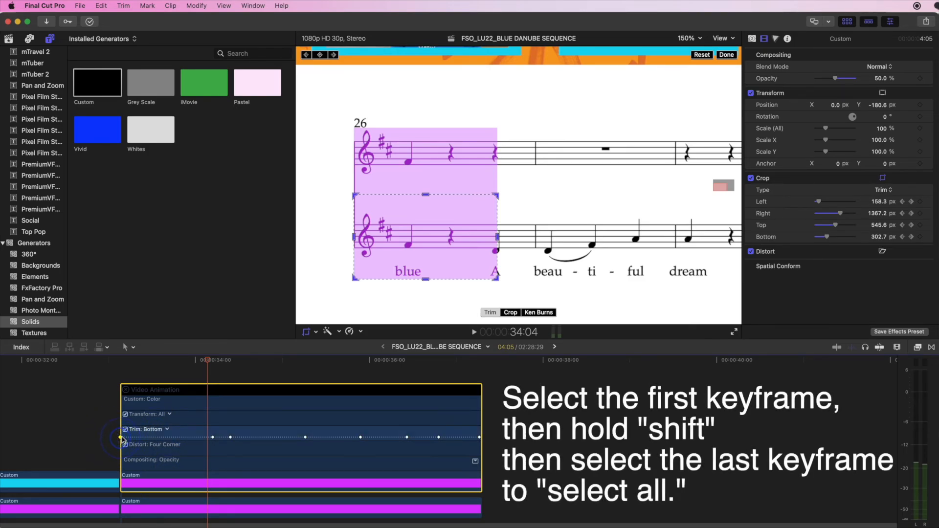
shift+click(479, 438)
key(Delete)
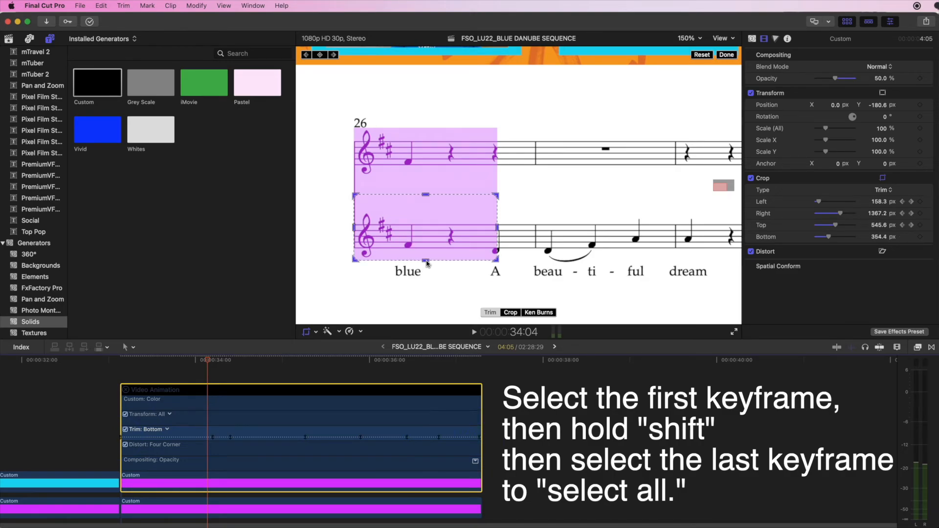
drag(427, 263, 427, 285)
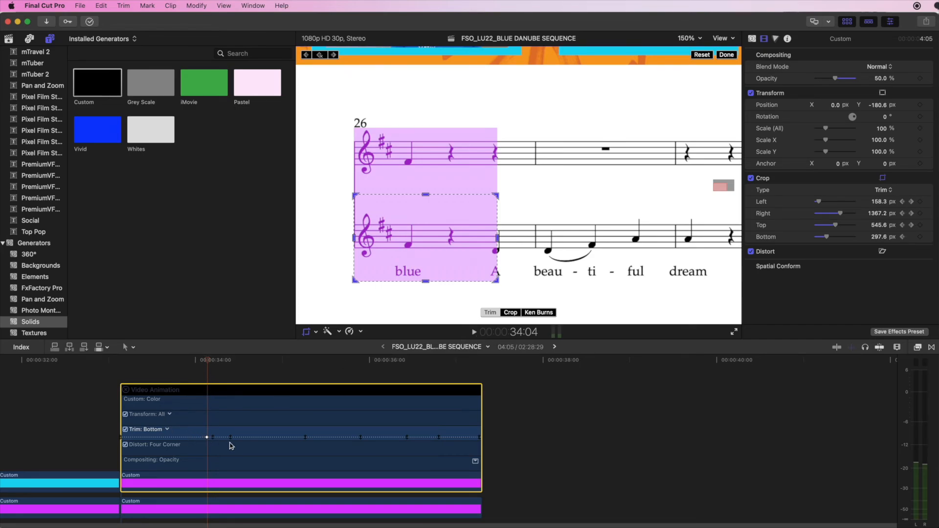
click(166, 431)
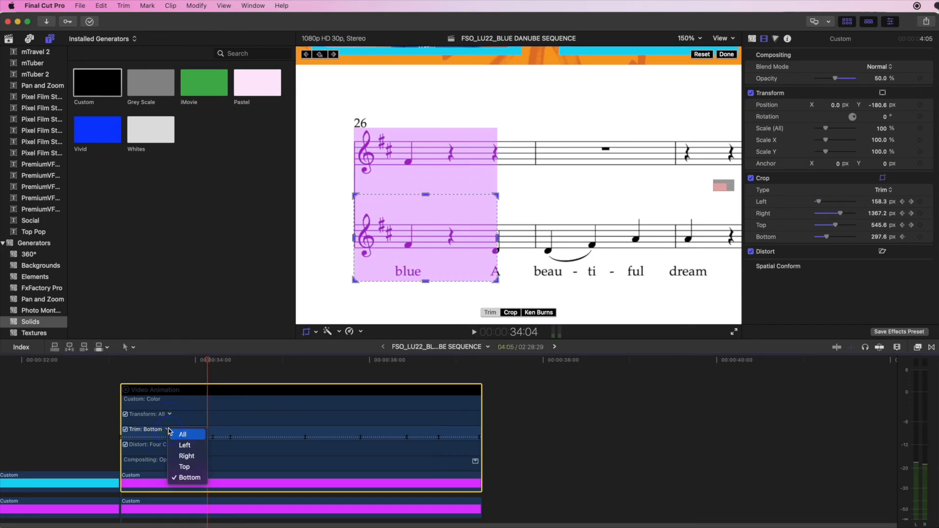
click(182, 388)
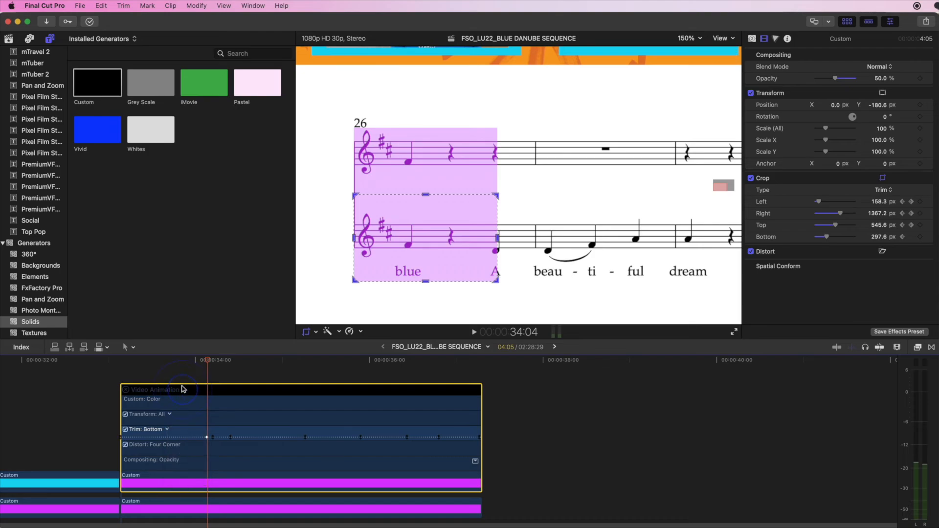
key(ctrl+v)
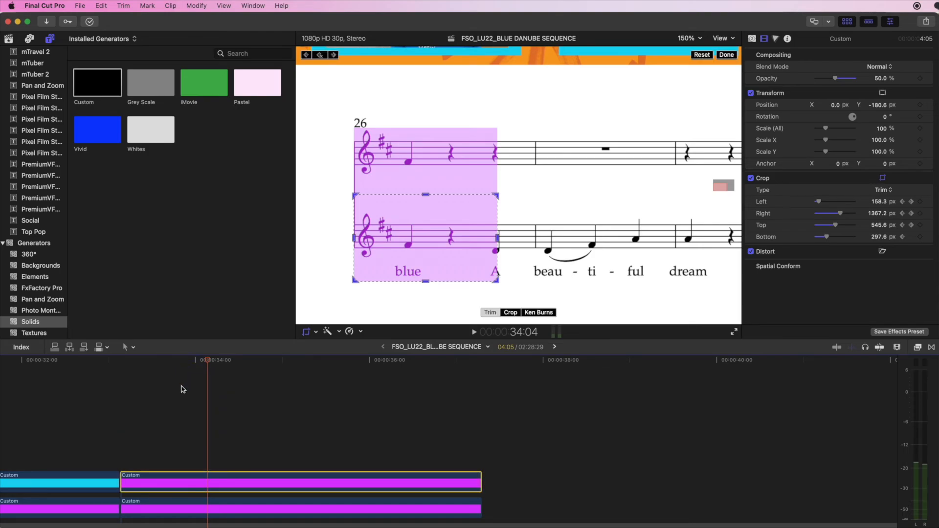
Change the colour of BD2's upper magenta solid to the saved cyan swatch used for BD1's lower-staff highlight.
click(122, 442)
key(super+minus)
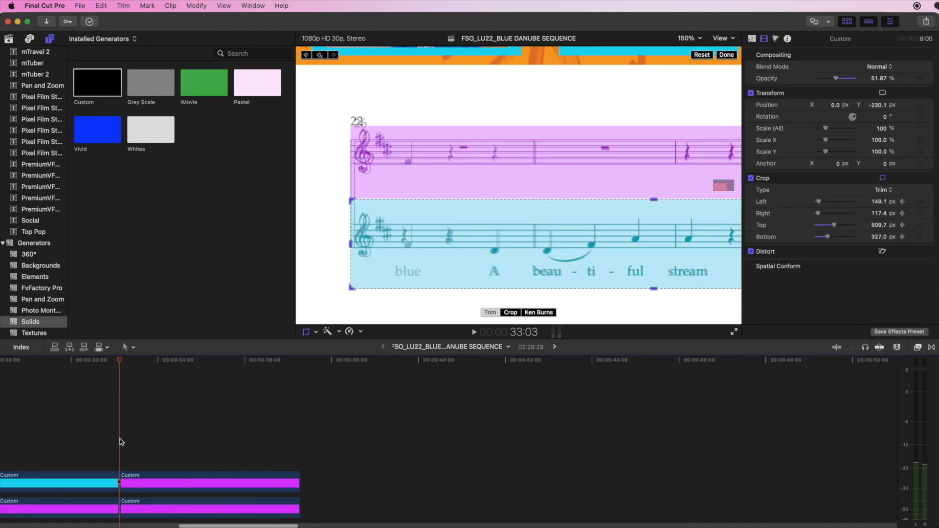
scroll(122, 443, down, 3)
click(95, 402)
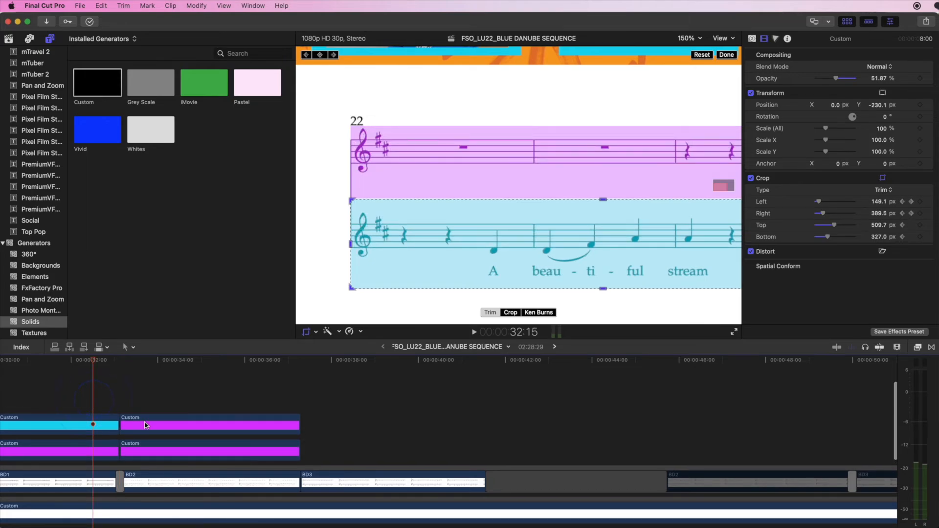
click(148, 361)
click(179, 427)
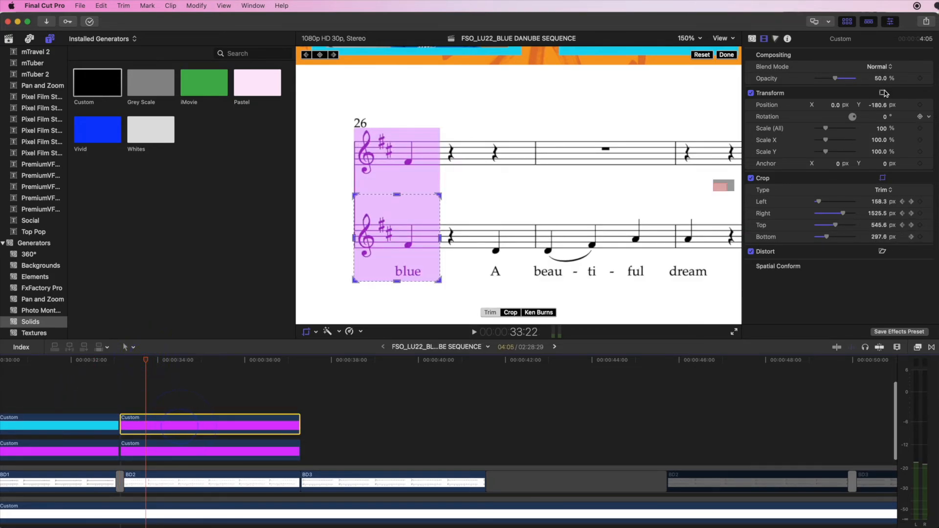
click(751, 39)
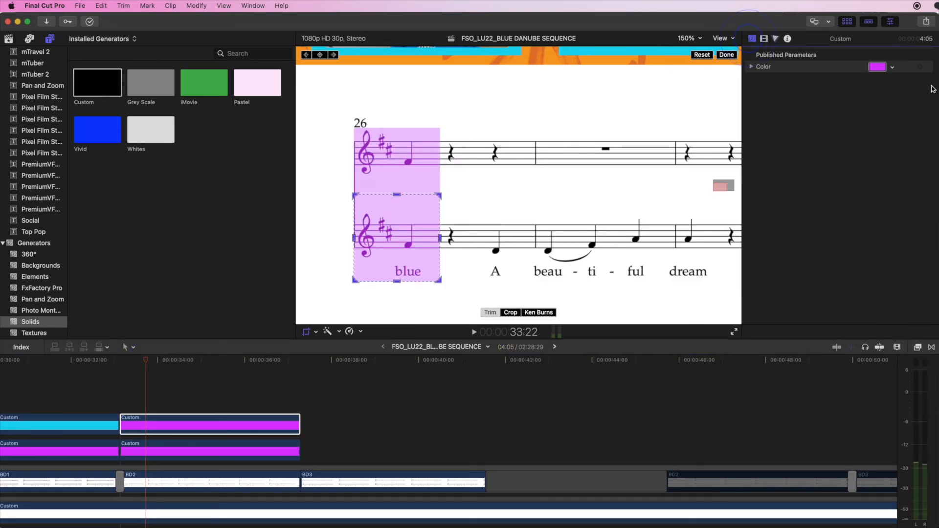
click(877, 68)
click(670, 413)
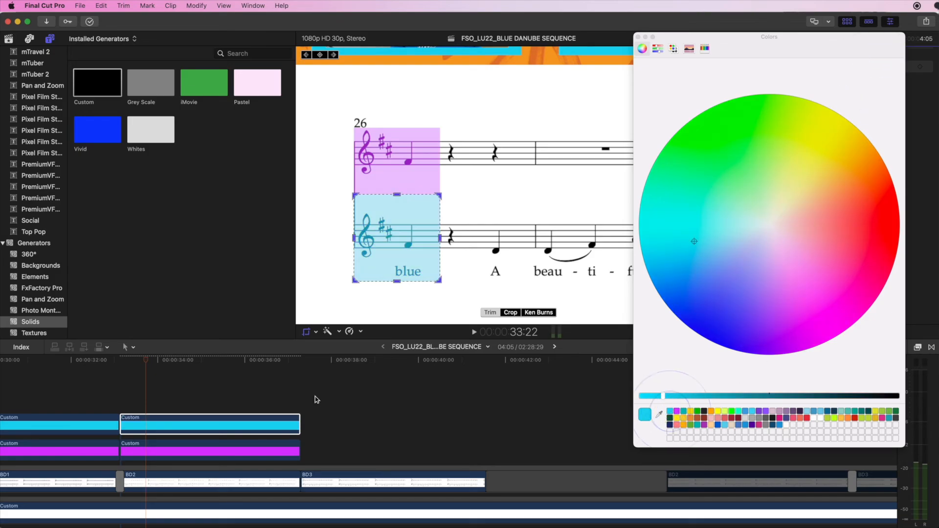
Play back BD2 from 33:03 to check the magenta and cyan highlights together, closing the color picker.
click(117, 390)
click(118, 390)
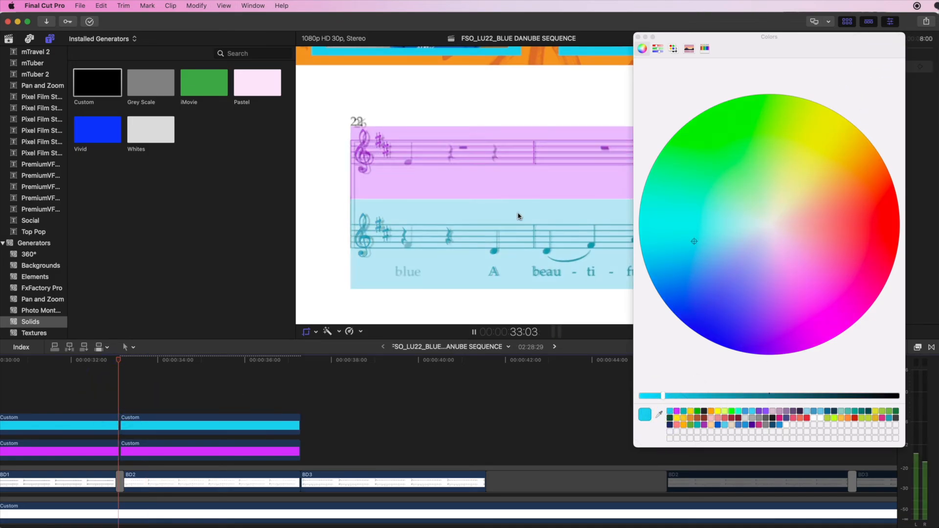
key(space)
click(641, 37)
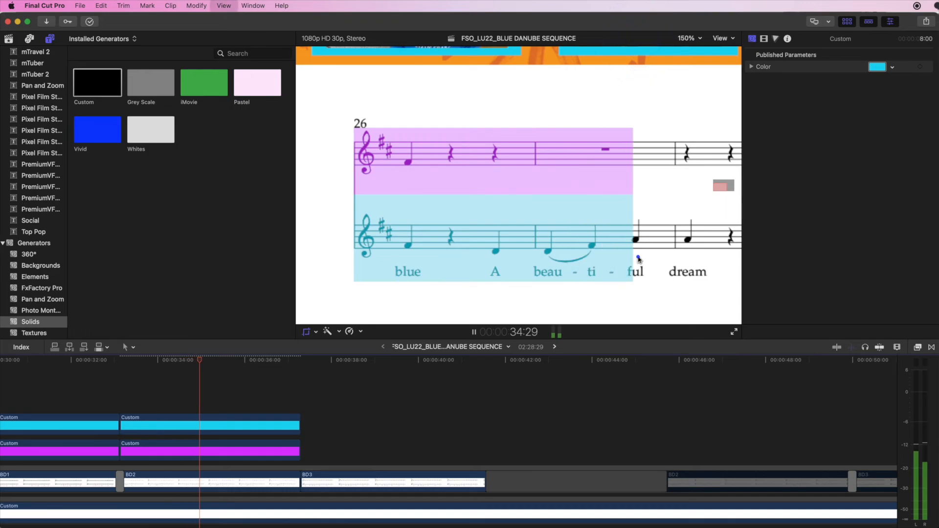
Play back BD2 from its start with the whole frame in view at 50% to check both staff highlights.
key(space)
key(shift+c)
key(super+minus)
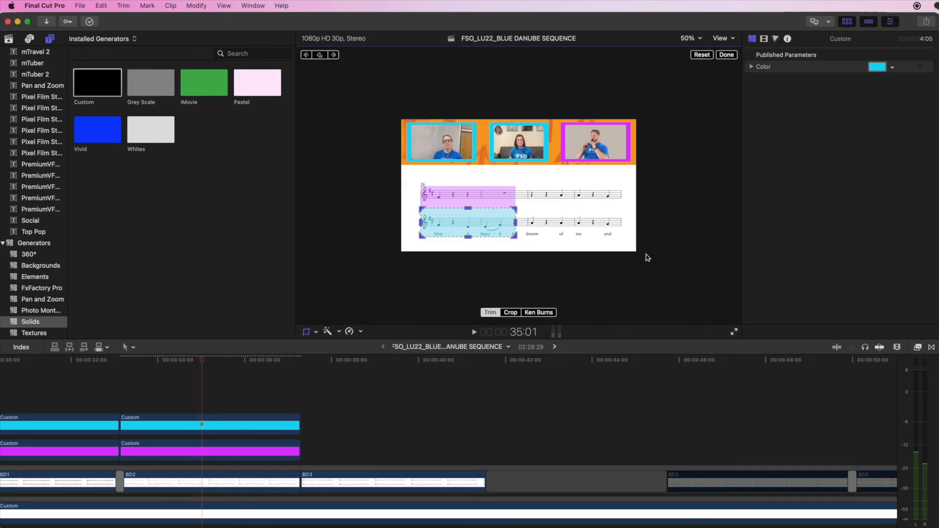
key(space)
click(120, 390)
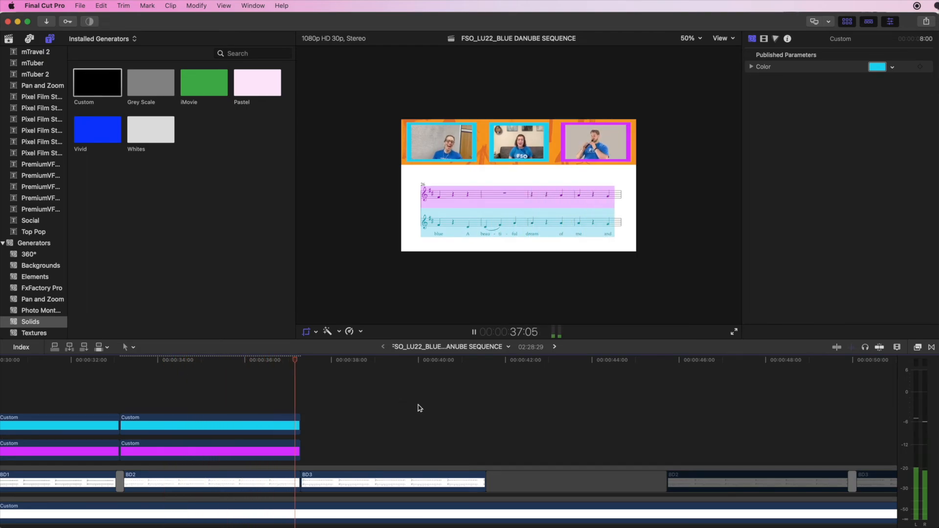
key(space)
Play the transition from BD1 into BD2 from about 33:01 to check where the new highlights begin.
click(116, 385)
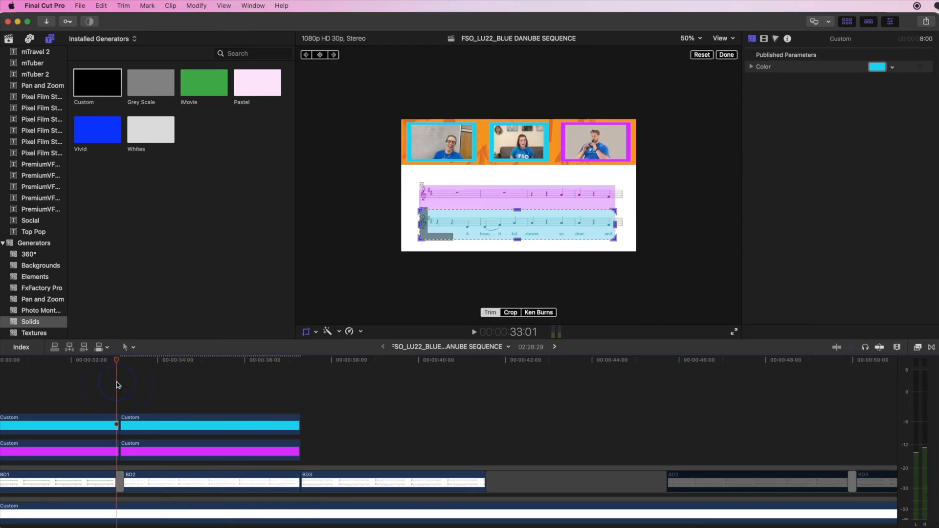
key(super+equal)
key(space)
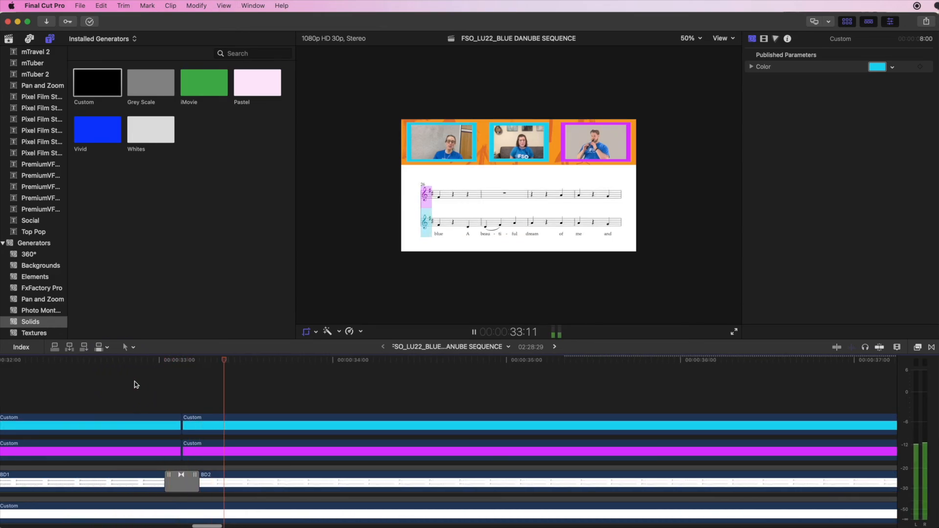
key(space)
click(139, 380)
key(space)
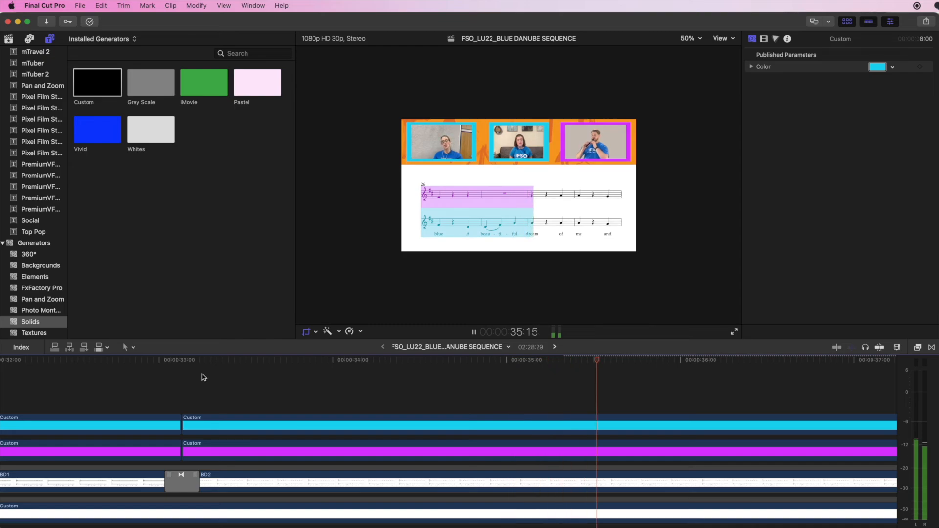
key(space)
Compare BD2's magenta and cyan solids at 35:18 and 33:07, briefly showing and hiding the cyan solid's video animation.
click(307, 458)
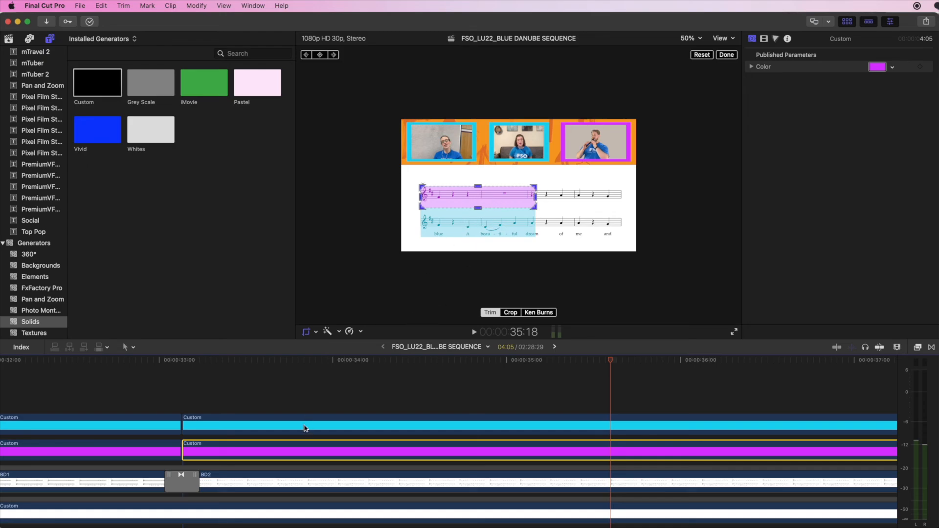
click(258, 423)
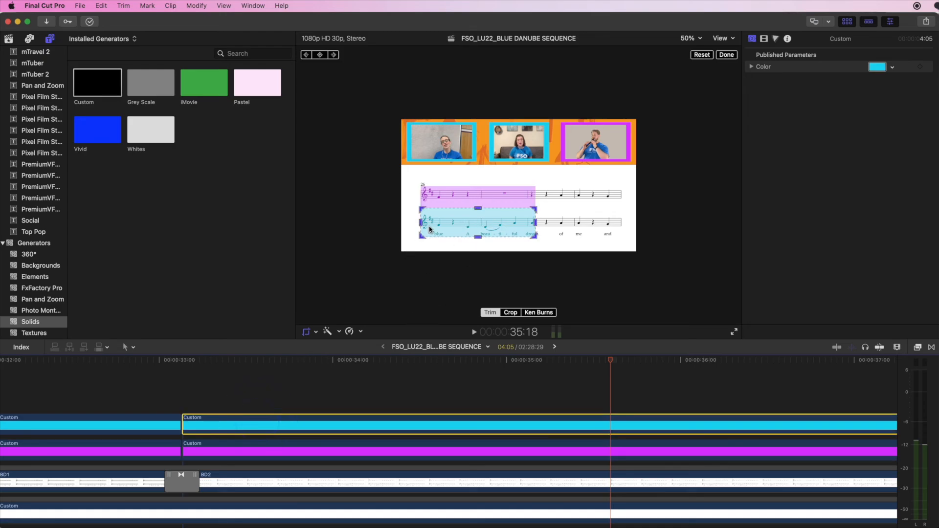
click(393, 453)
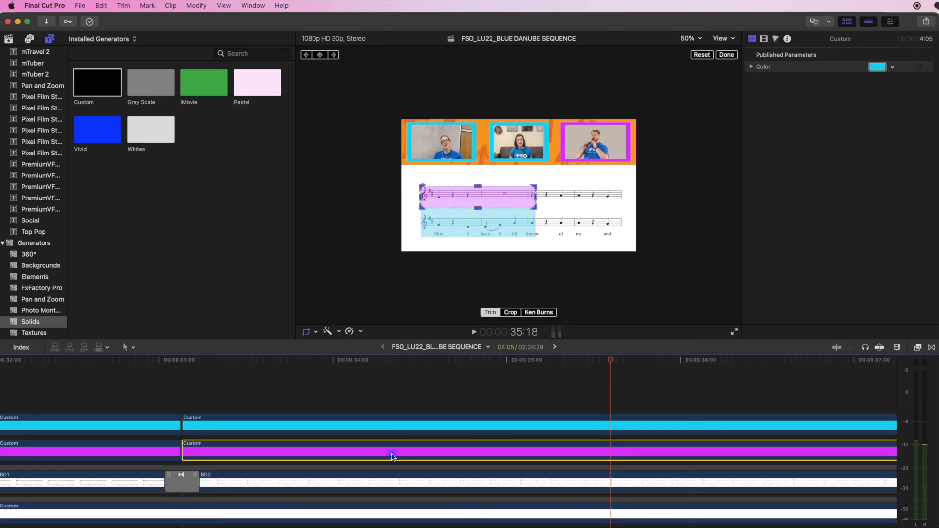
click(201, 362)
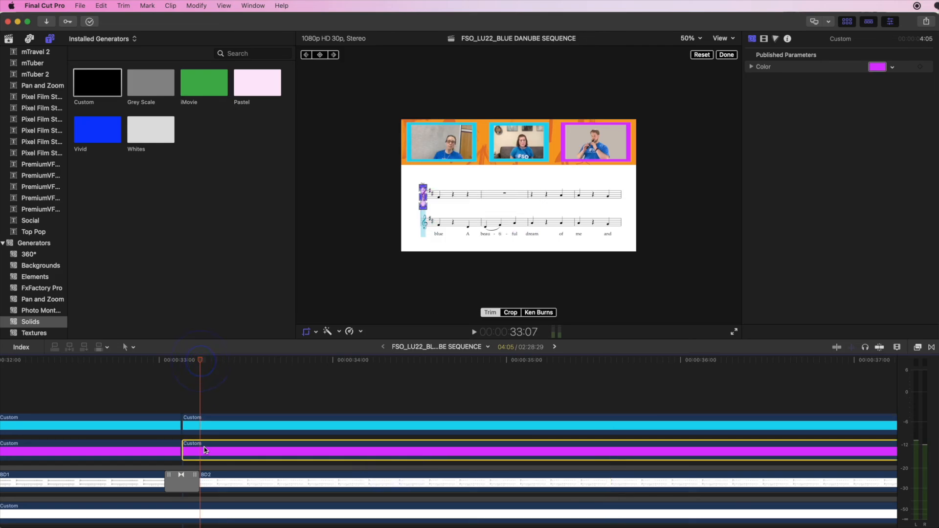
click(245, 432)
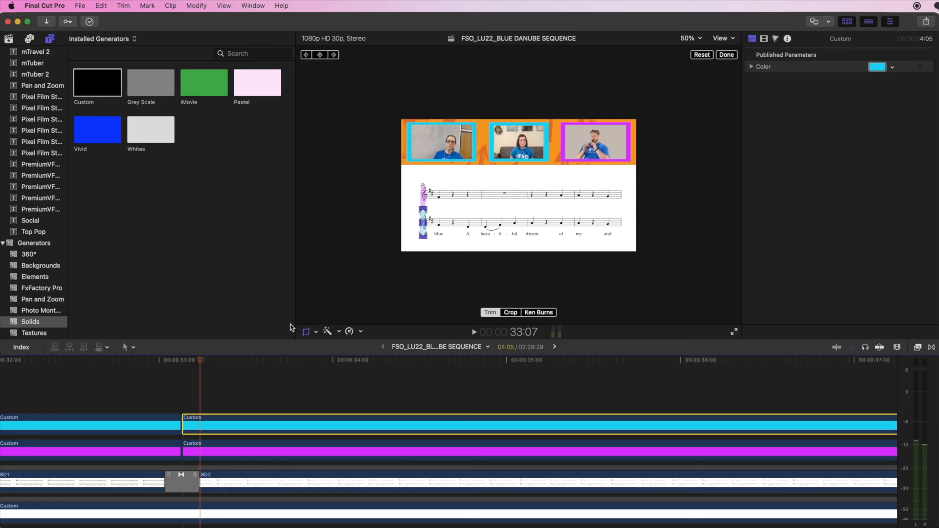
key(ctrl+v)
key(ctrl+v)
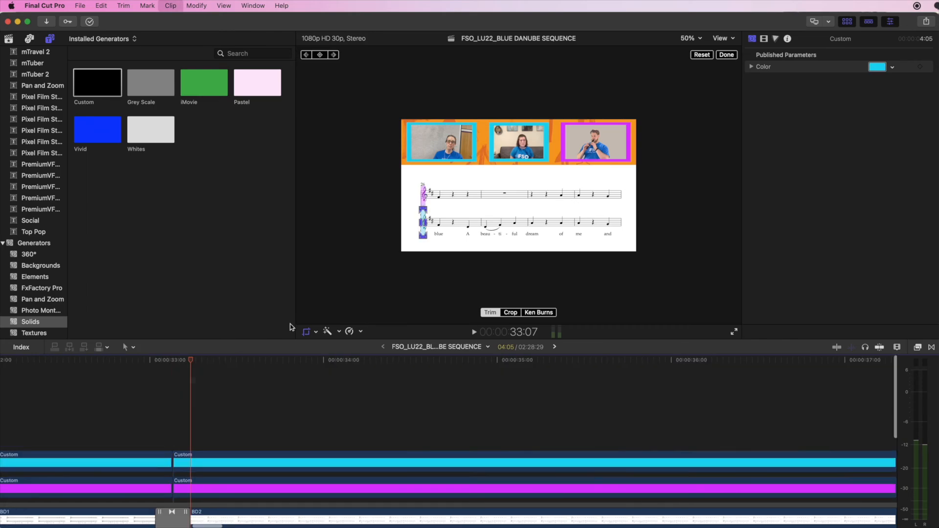
Play back the opening of BD2 once more to review the two highlights moving together.
click(186, 396)
key(space)
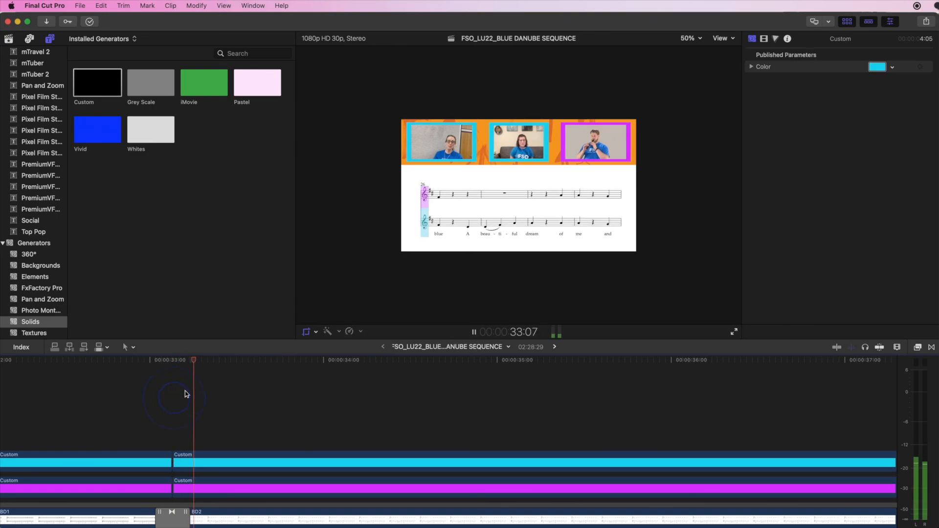
key(shift+c)
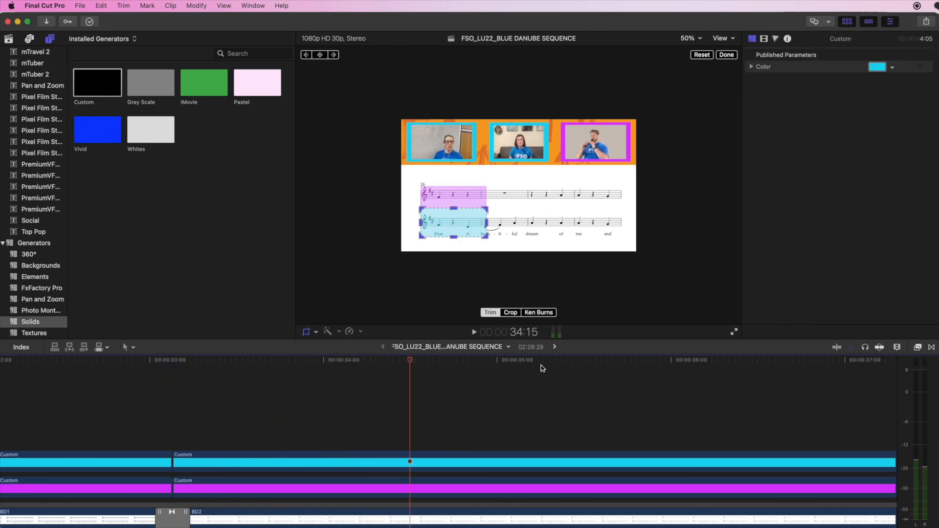